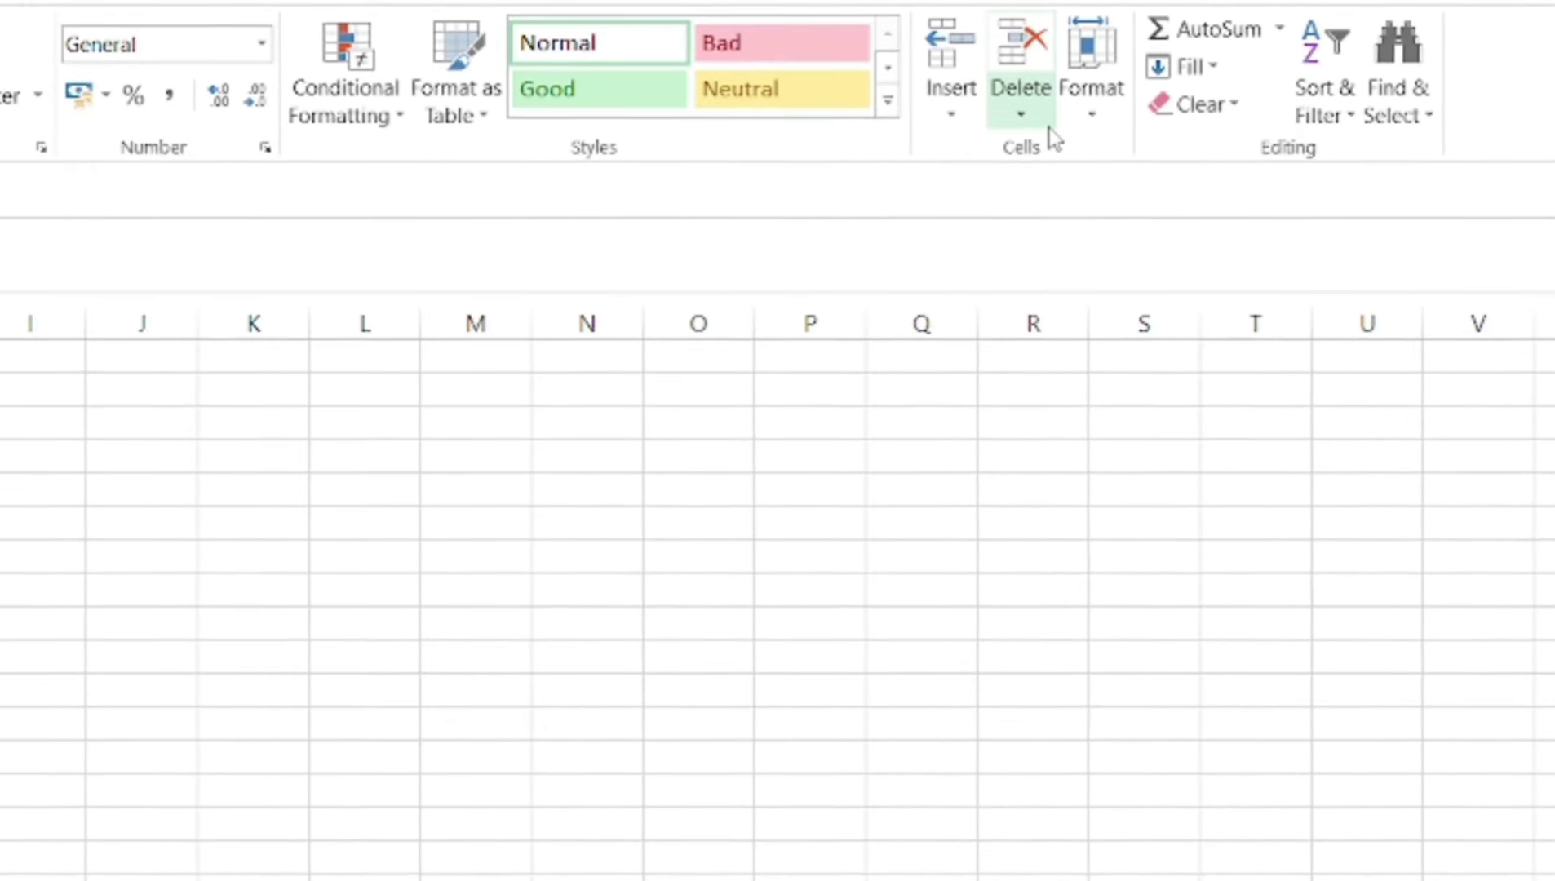
Look through the Insert, Delete and Format options on the Home ribbon without choosing any
click(976, 117)
click(1027, 104)
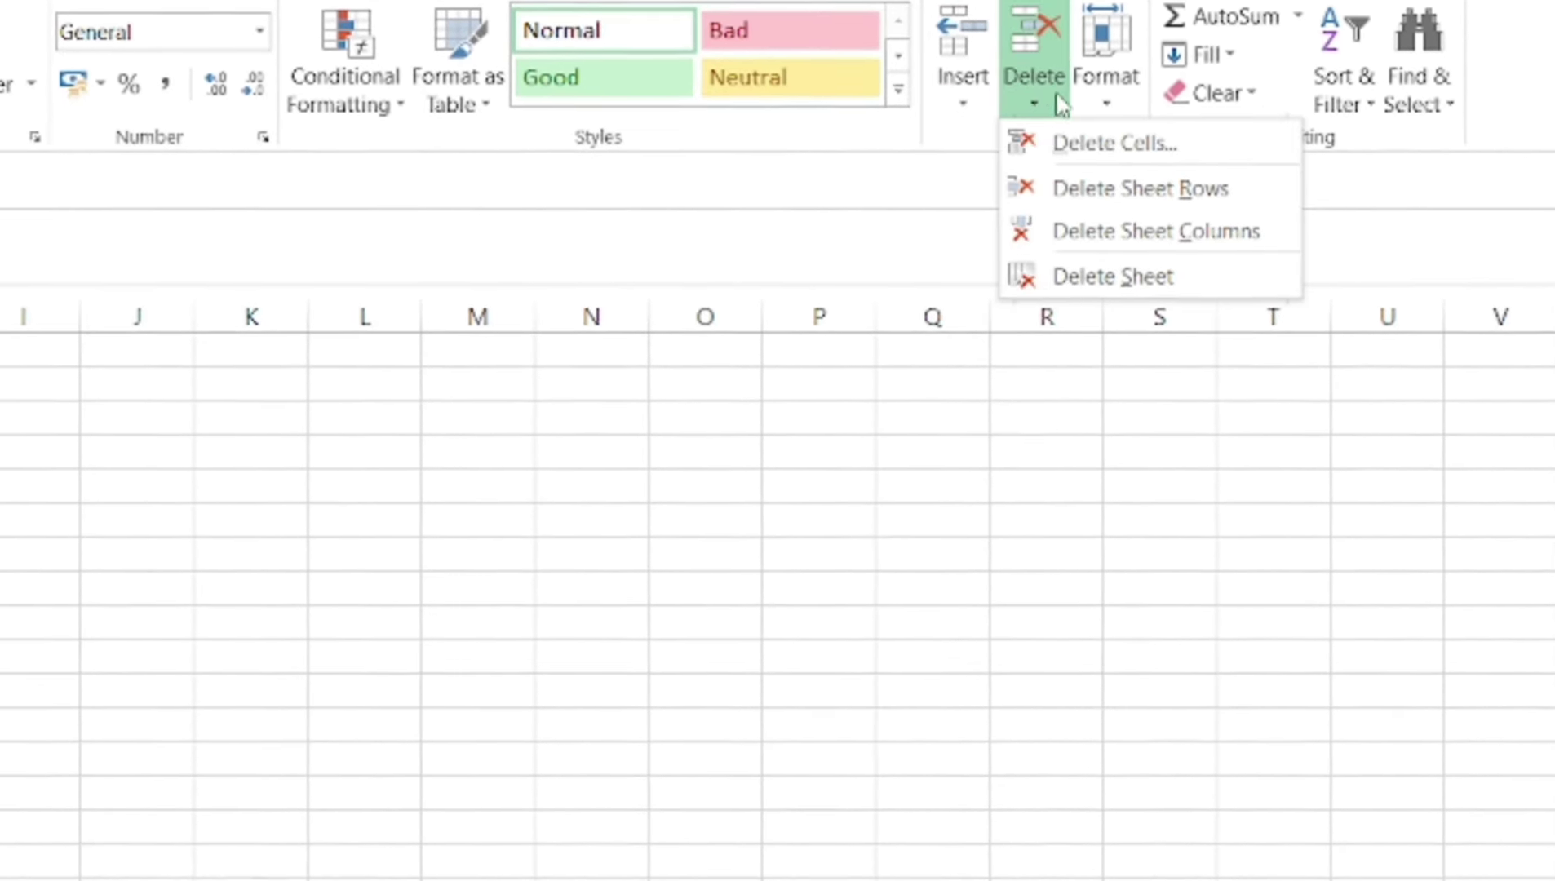
click(1099, 106)
click(1115, 98)
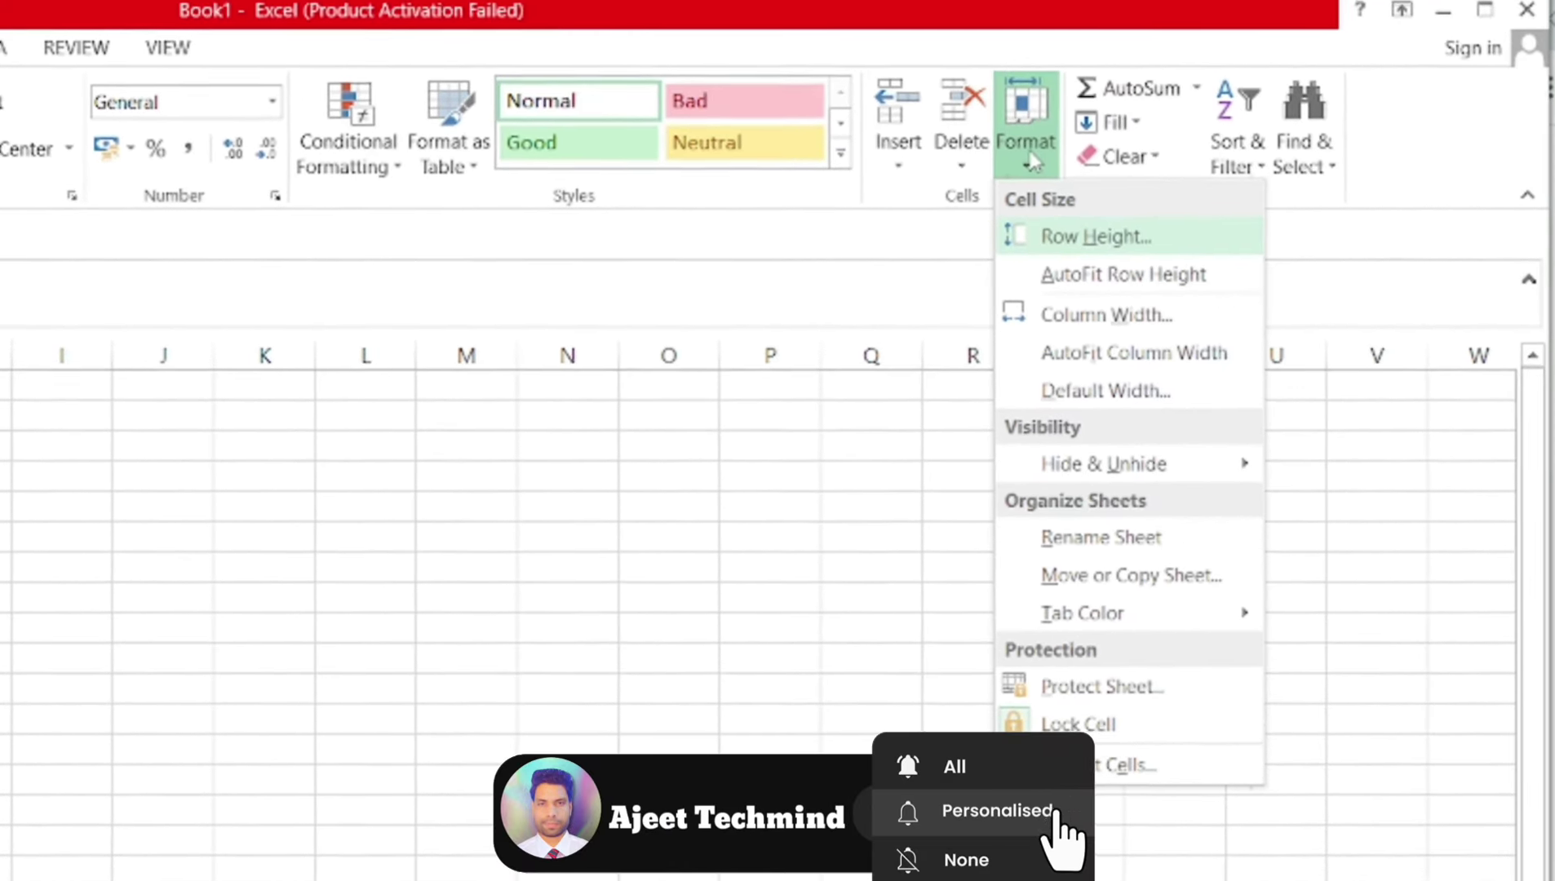
click(1018, 169)
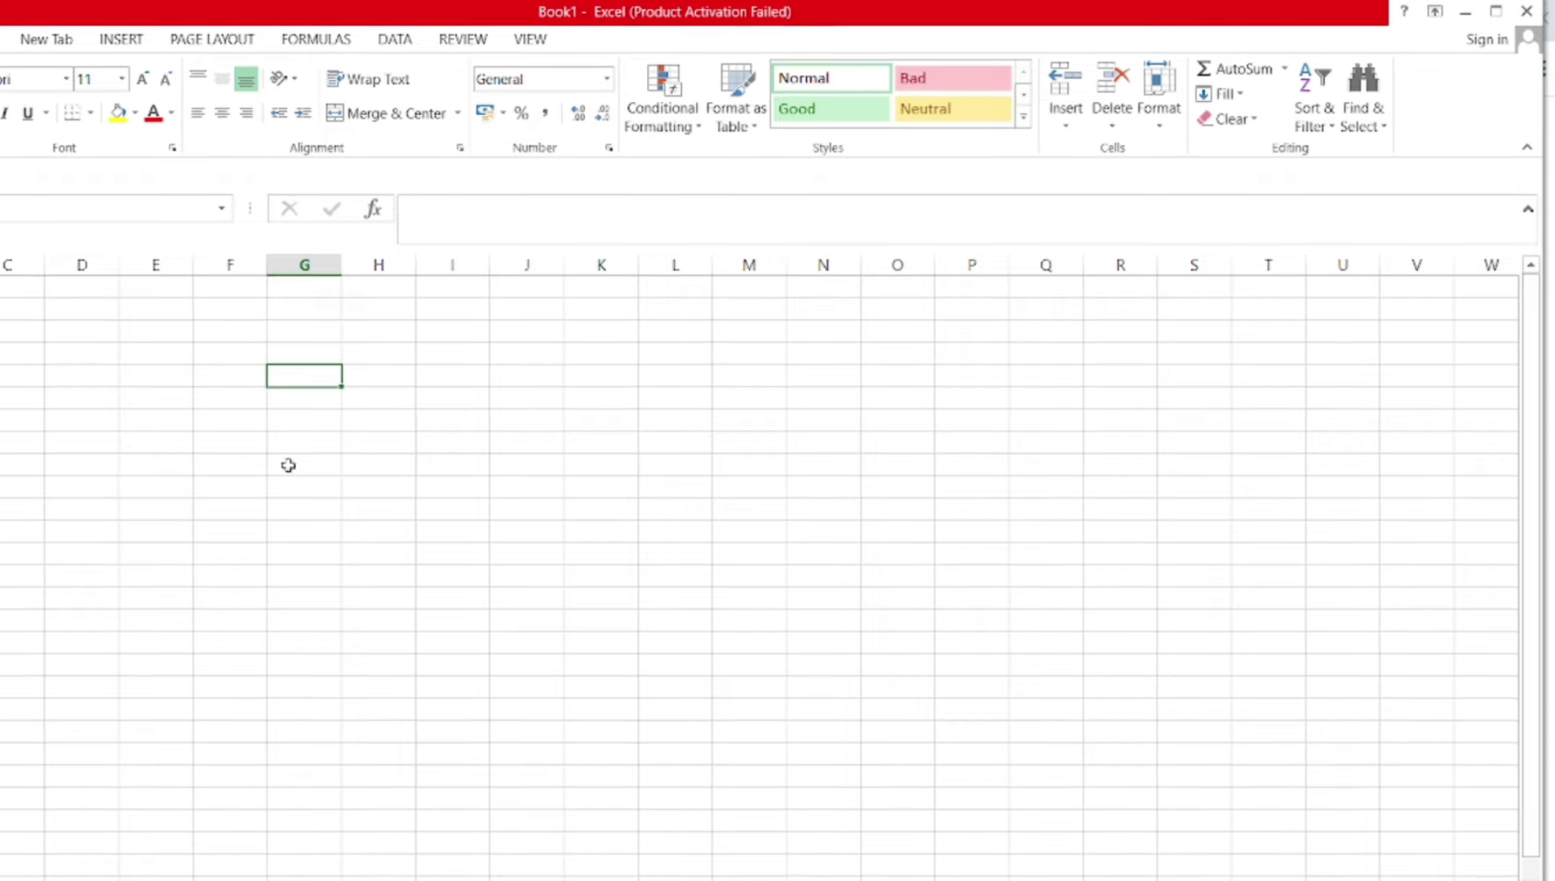
Fill the G3:P22 block with =RANDBETWEEN(20,50) using Ctrl+Enter
drag(314, 310, 1012, 713)
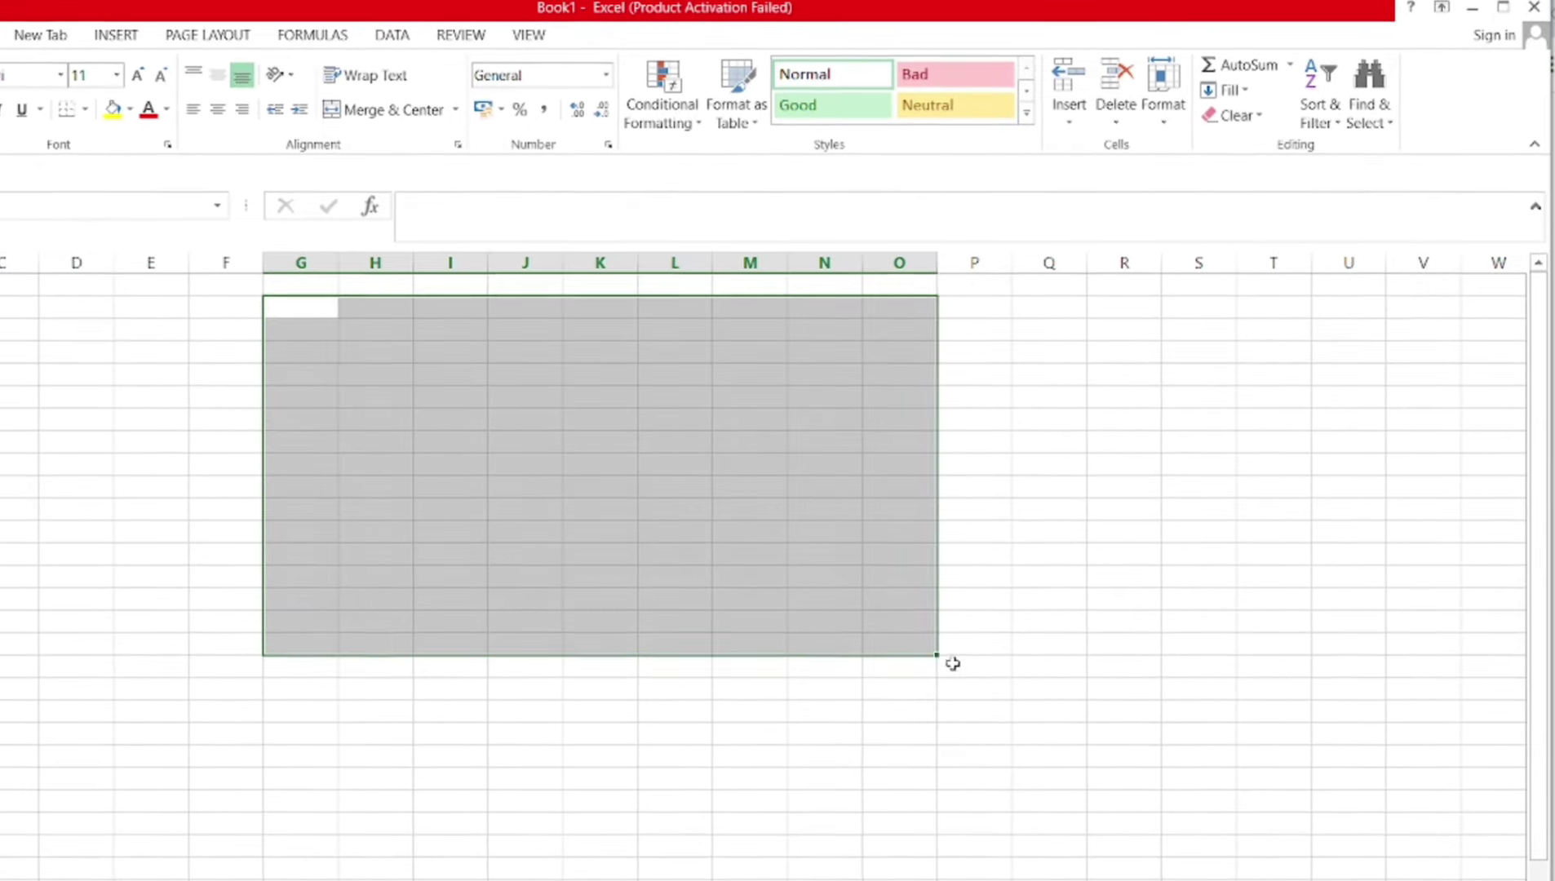
text(=ra)
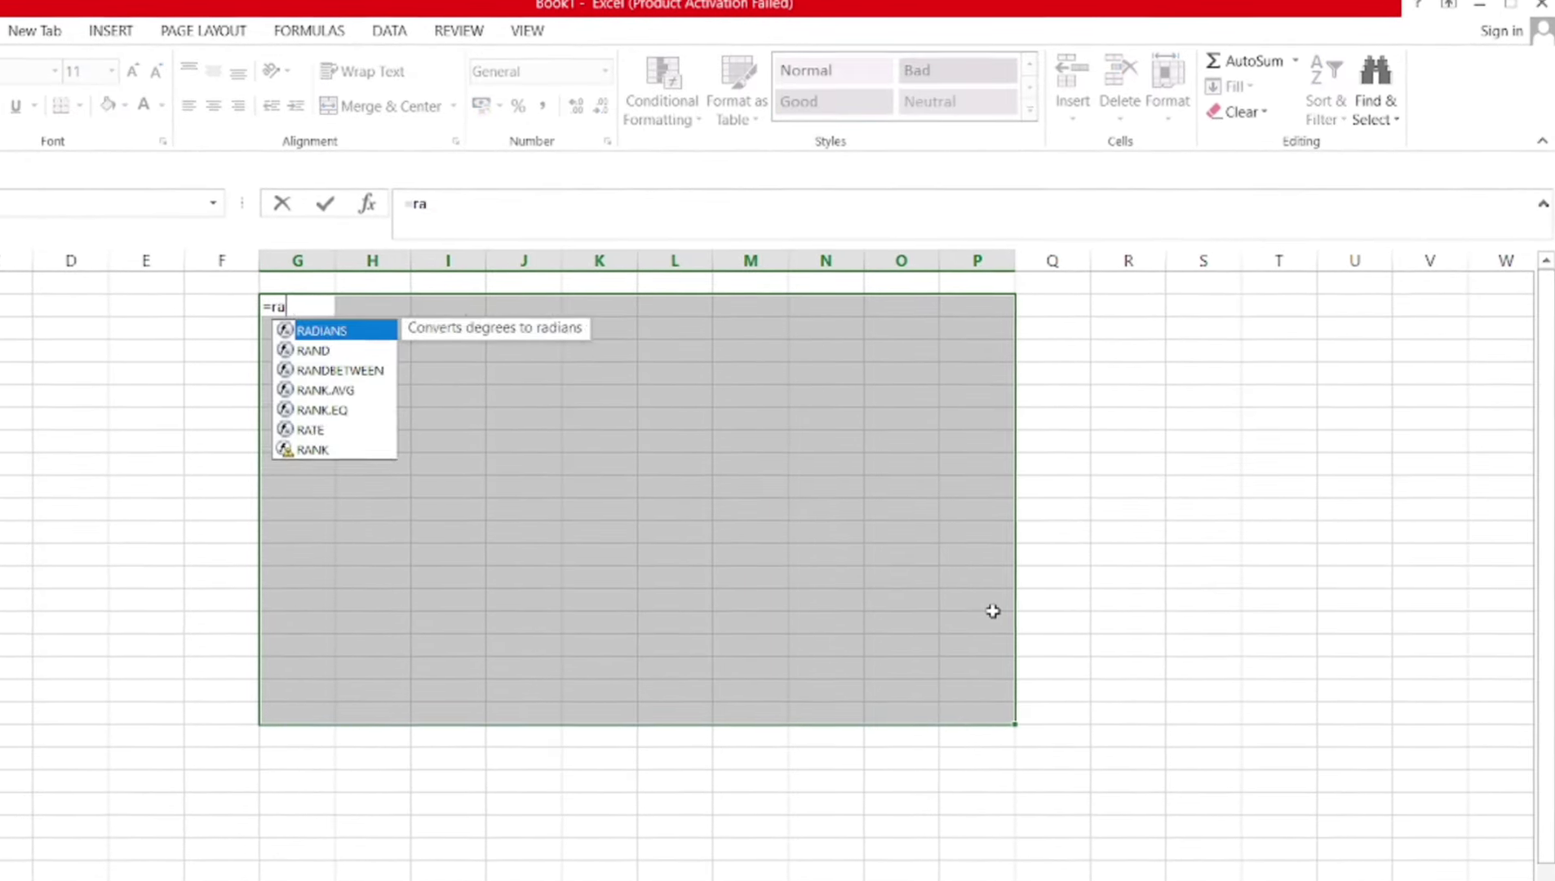
text(nd)
key(Down)
key(Tab)
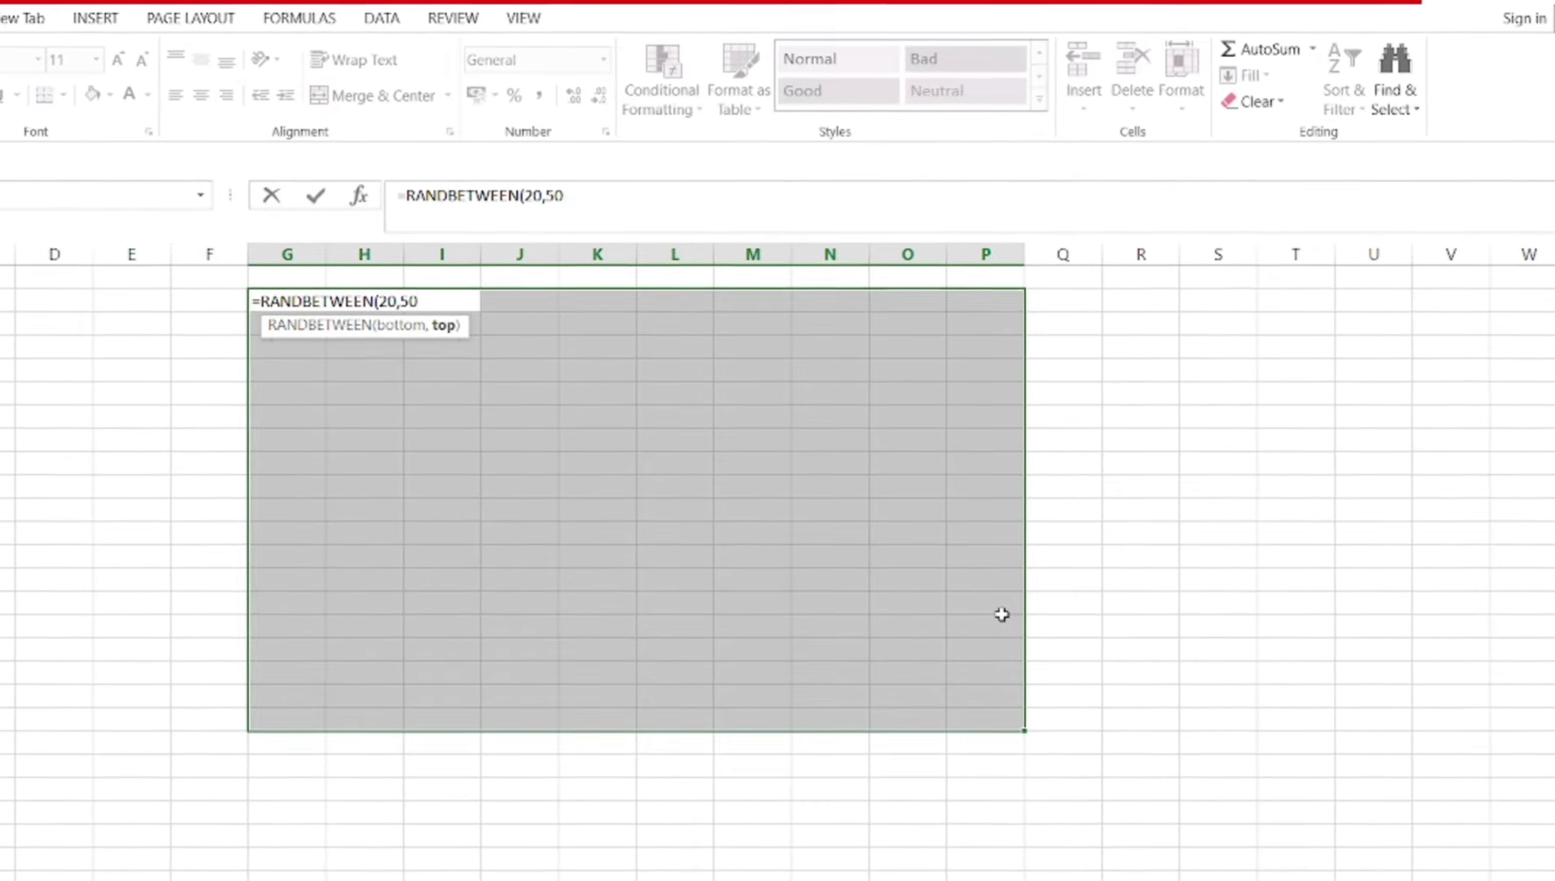
key(ctrl+Return)
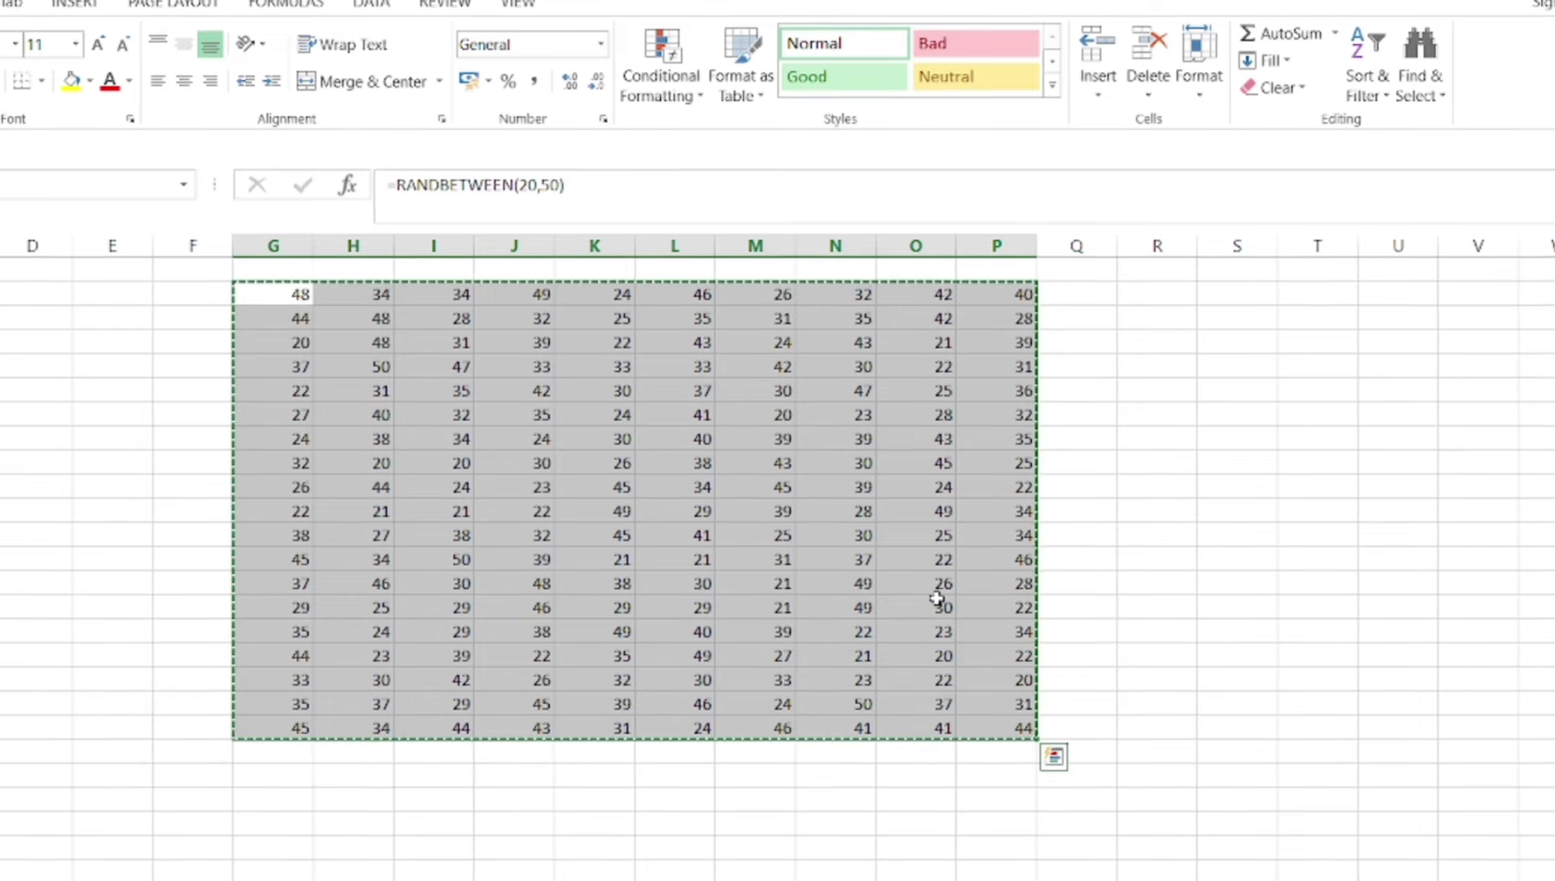
Paste the copied block back over itself as values only
key(shift+F10)
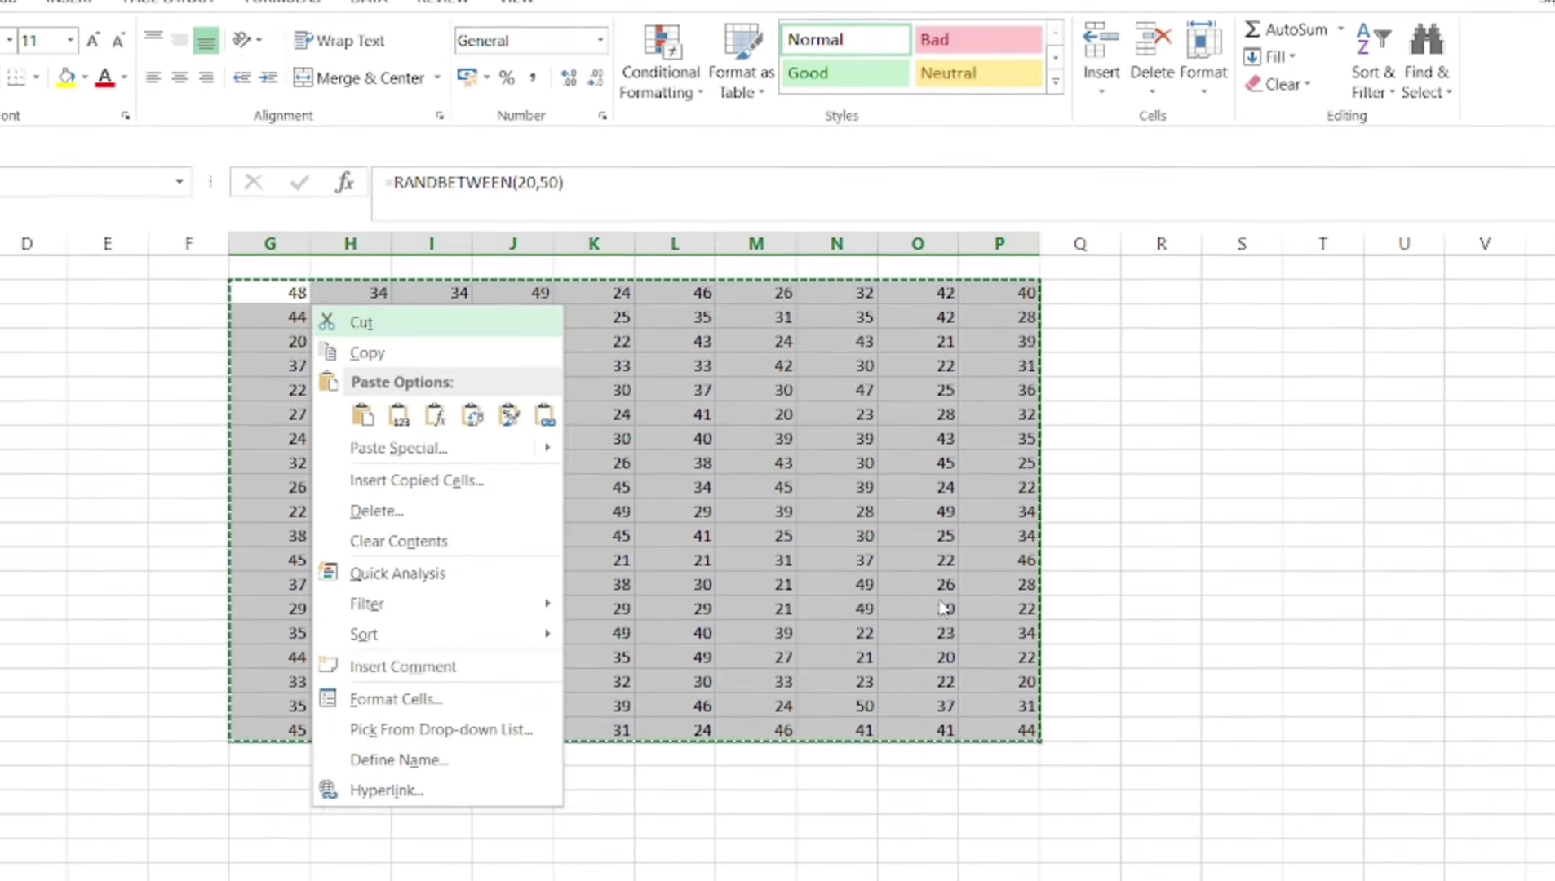
click(408, 447)
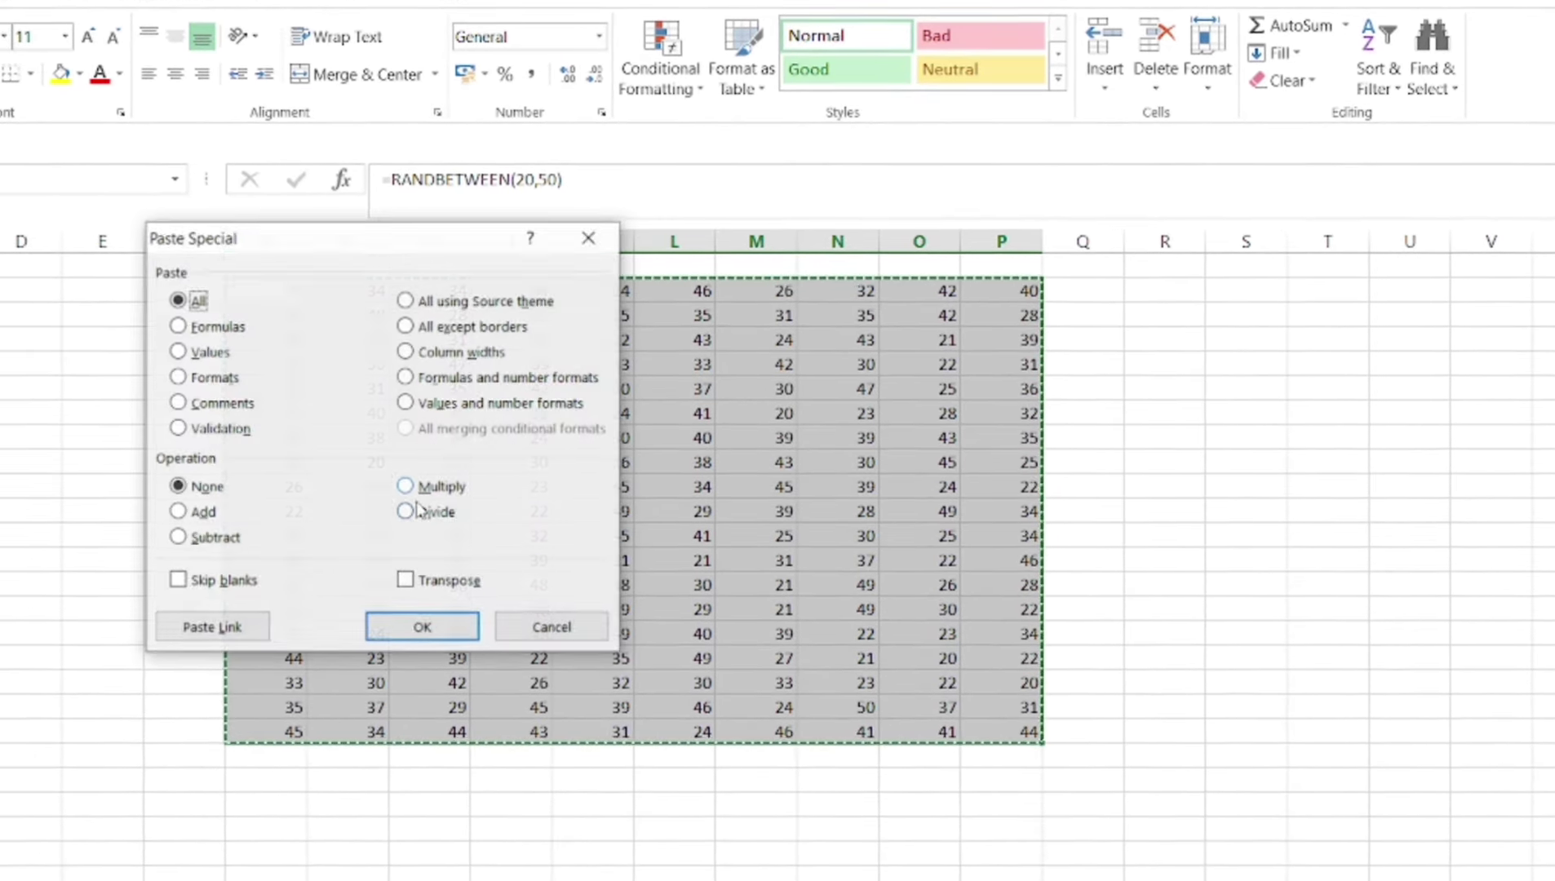
click(420, 628)
click(456, 442)
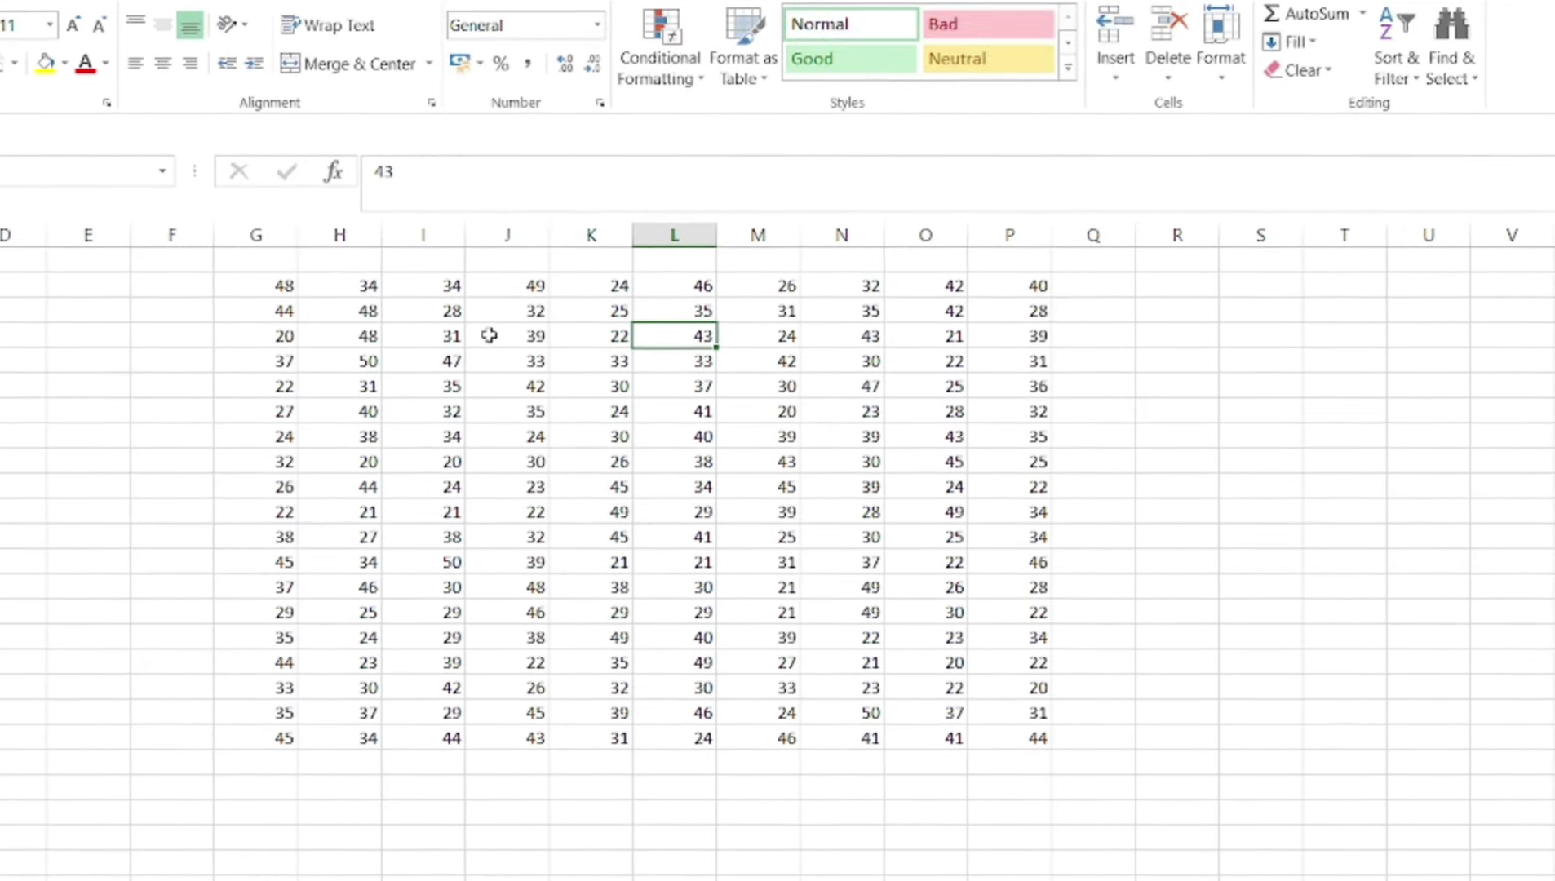
Apply All Borders to every cell of the random-number block
mouse_move(371, 367)
mouse_down()
mouse_move(885, 687)
mouse_move(1025, 753)
mouse_up()
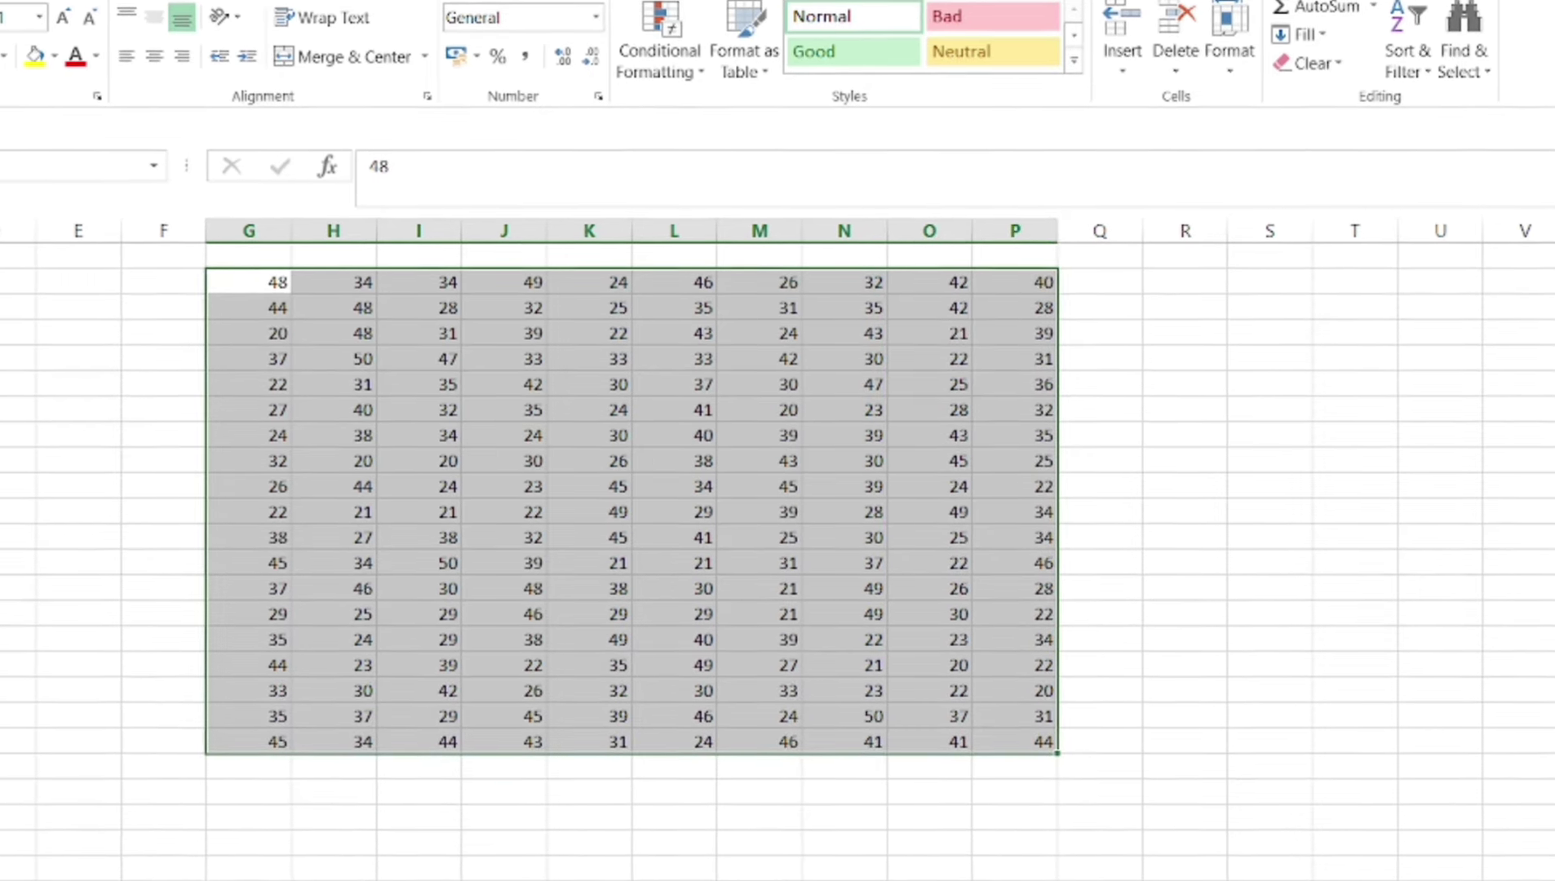
click(5, 55)
click(53, 279)
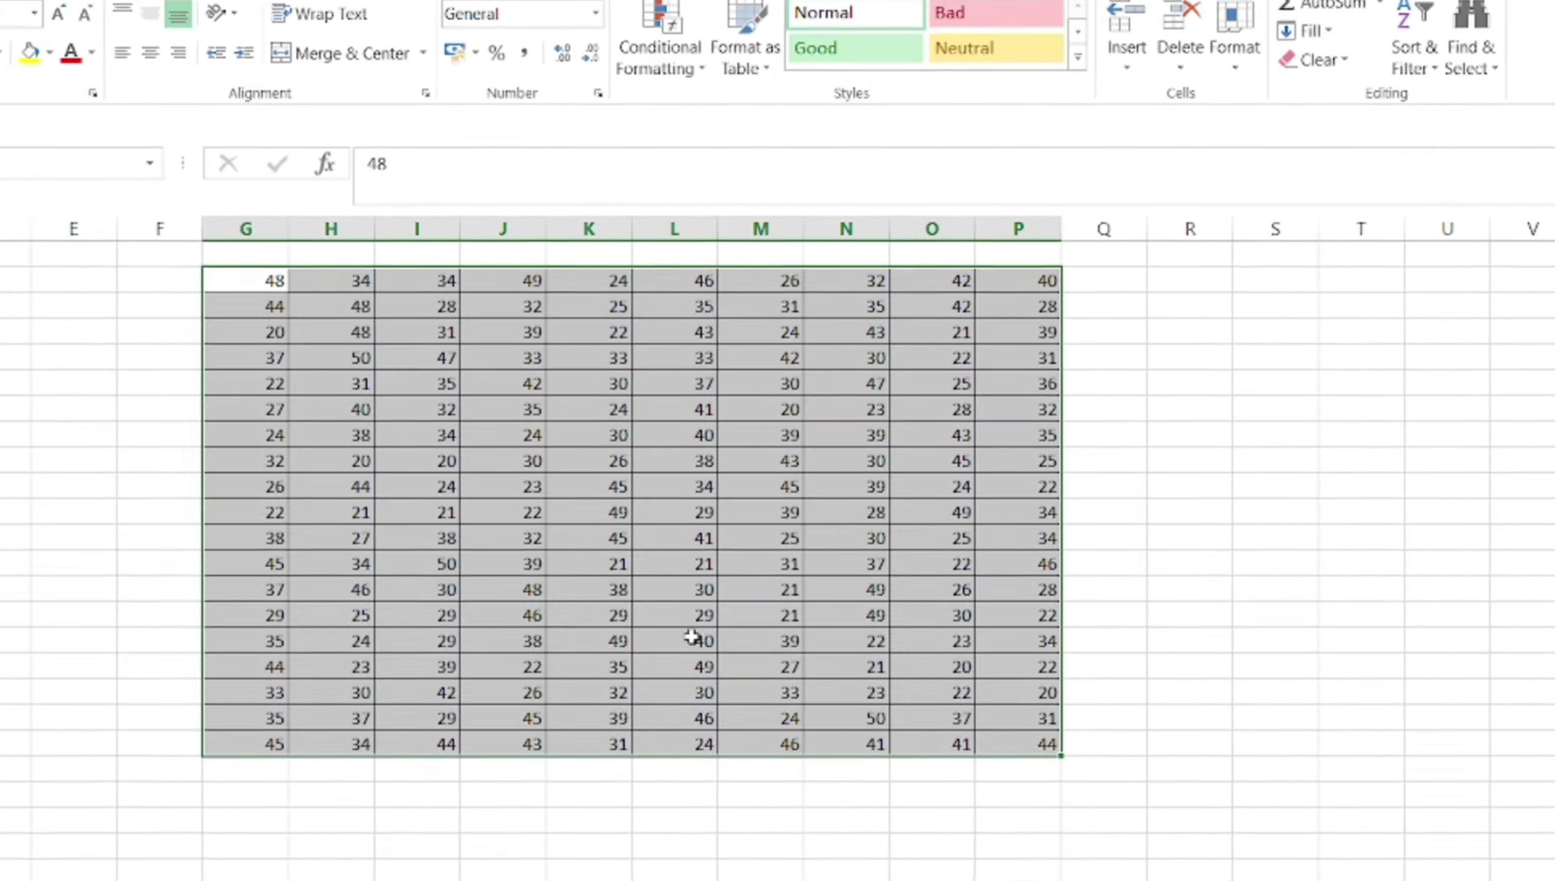
click(846, 641)
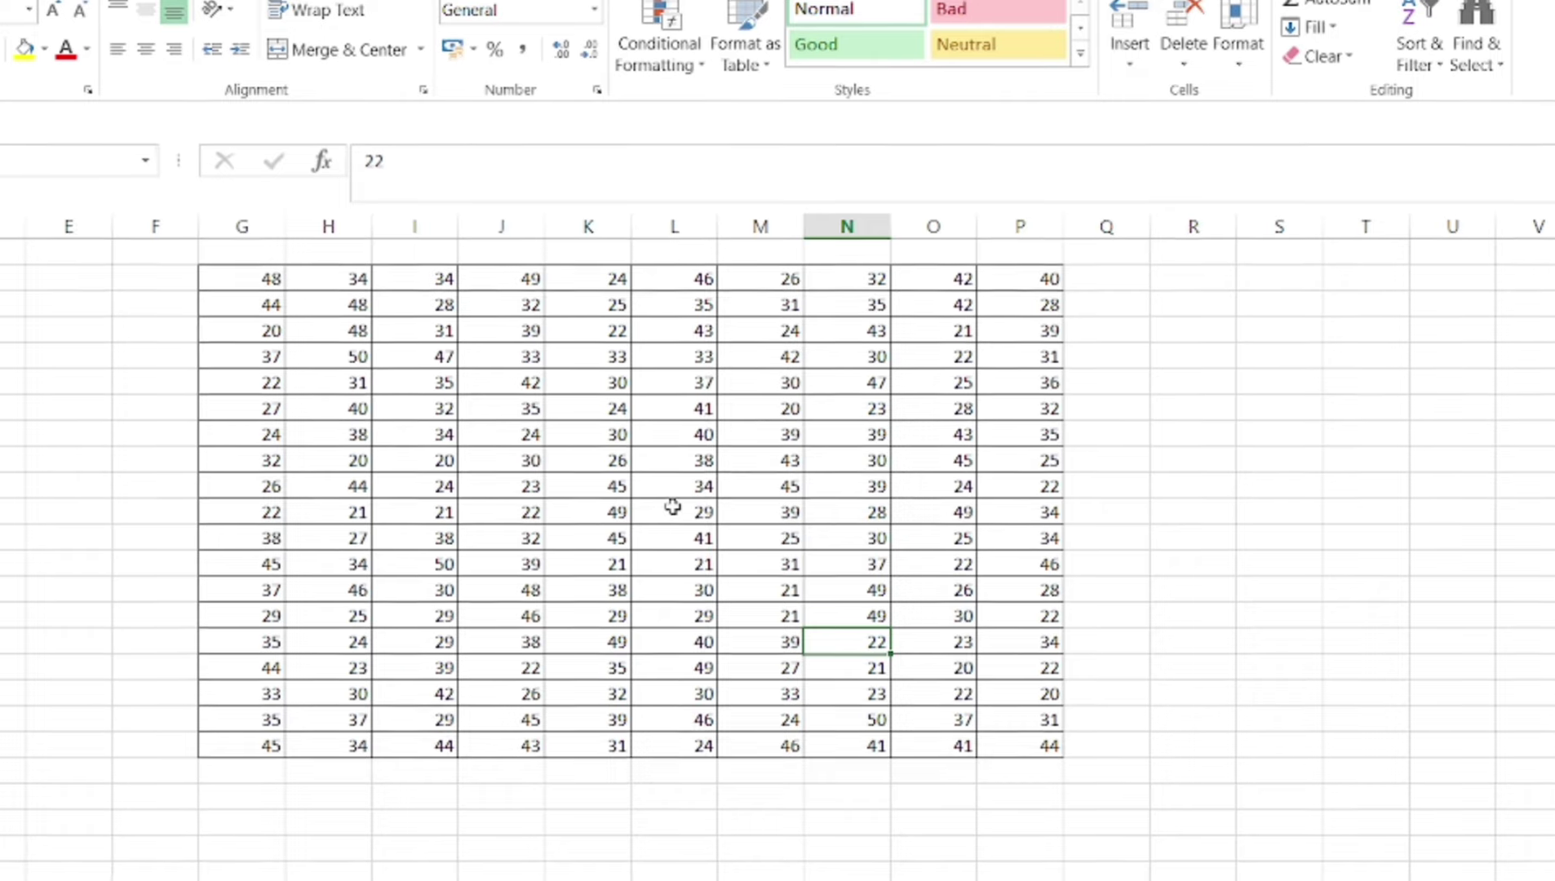
Insert an empty column at L, then select the row starting 22, 31, 35
click(650, 217)
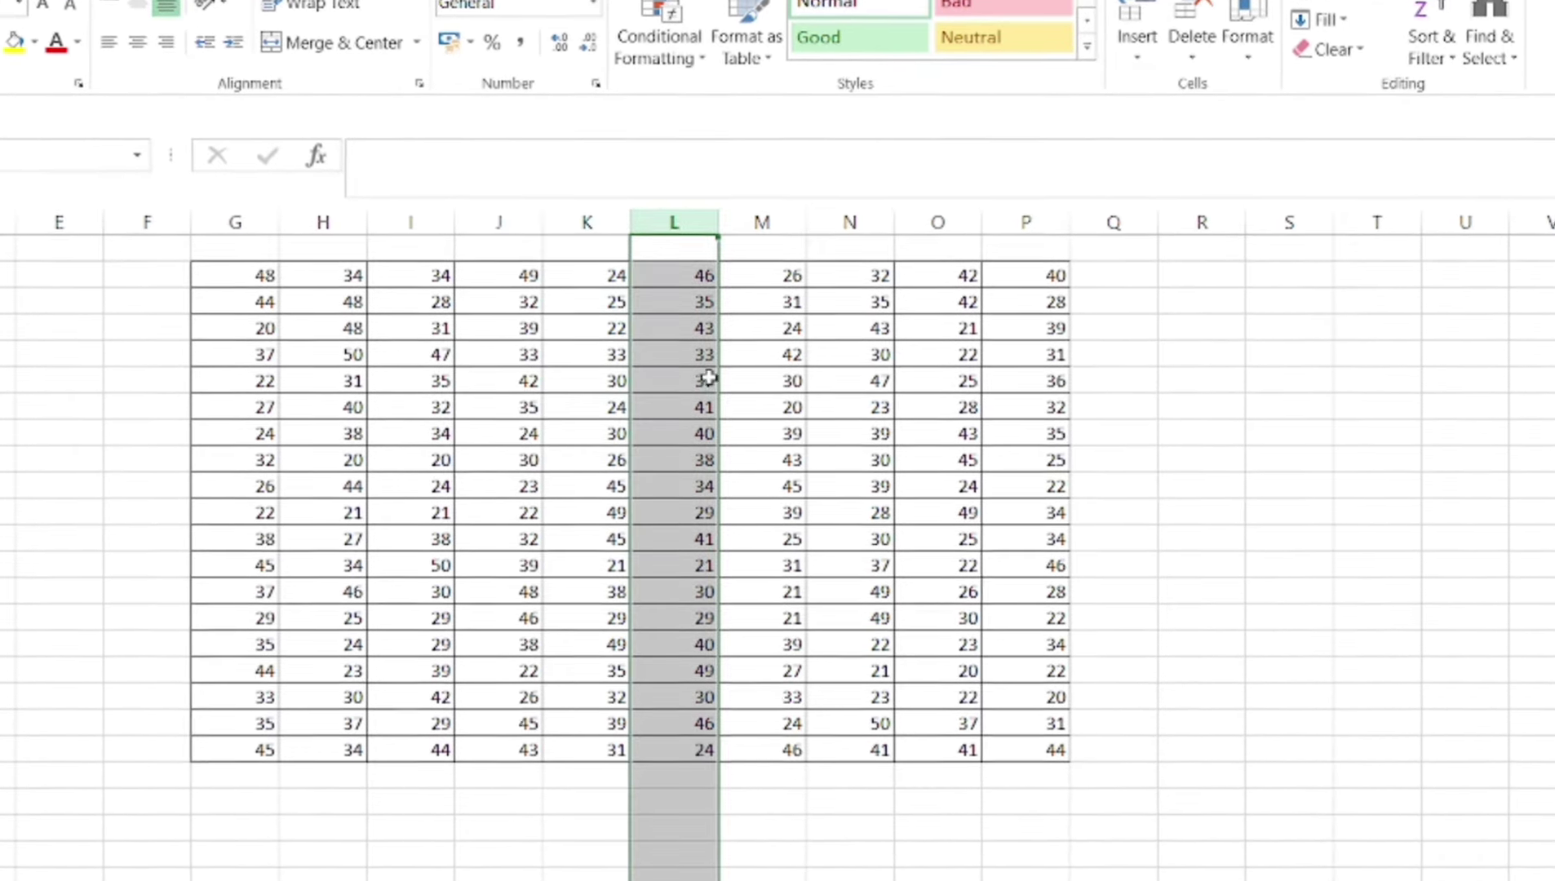
key(ctrl+shift+equal)
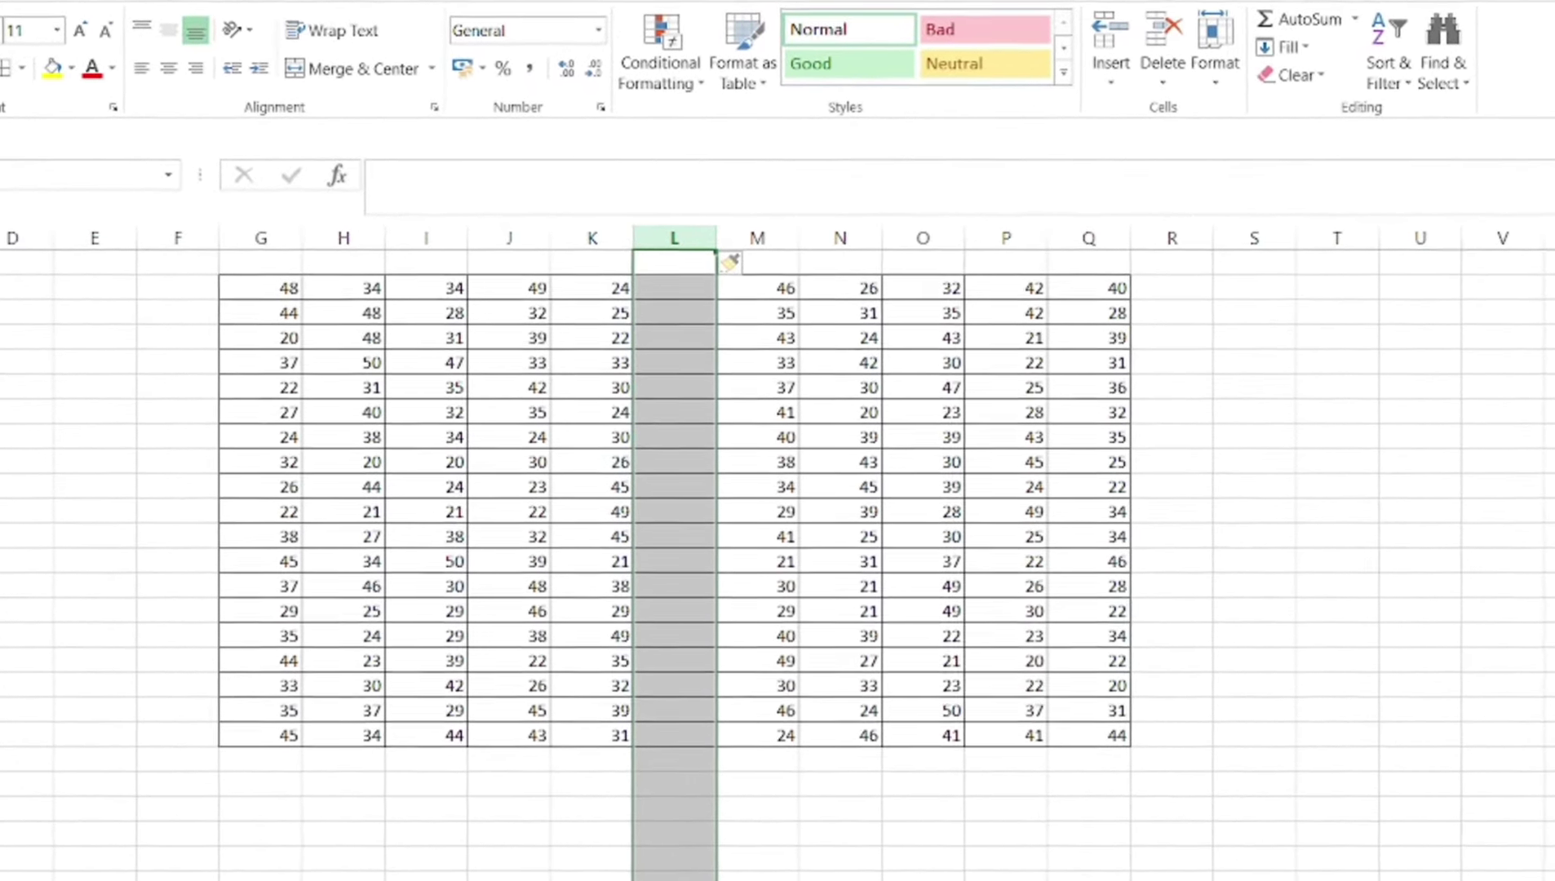
click(5, 392)
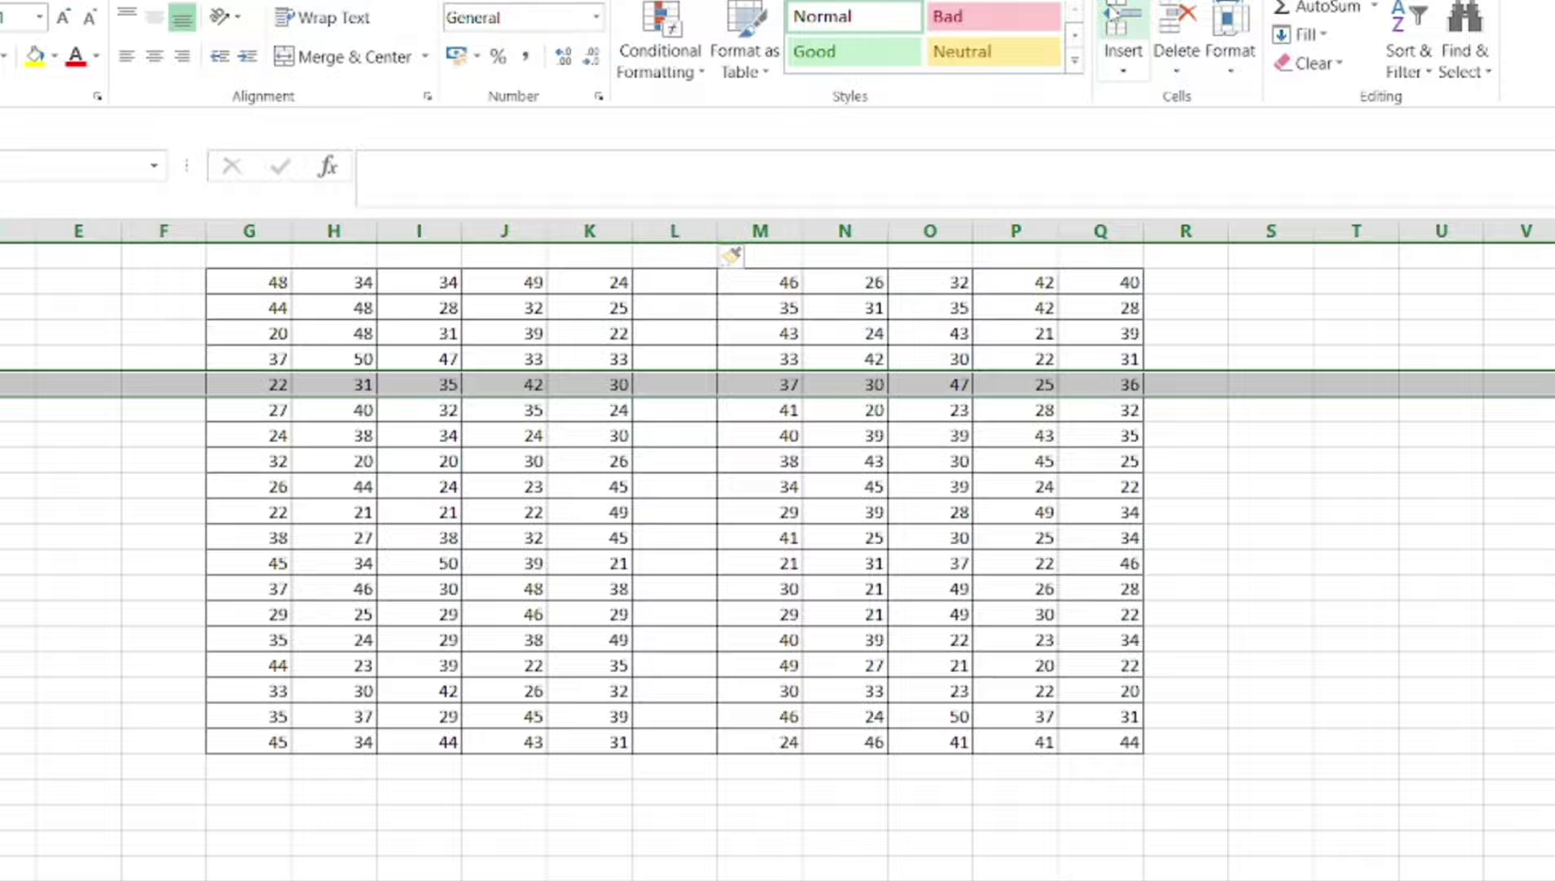
click(1078, 65)
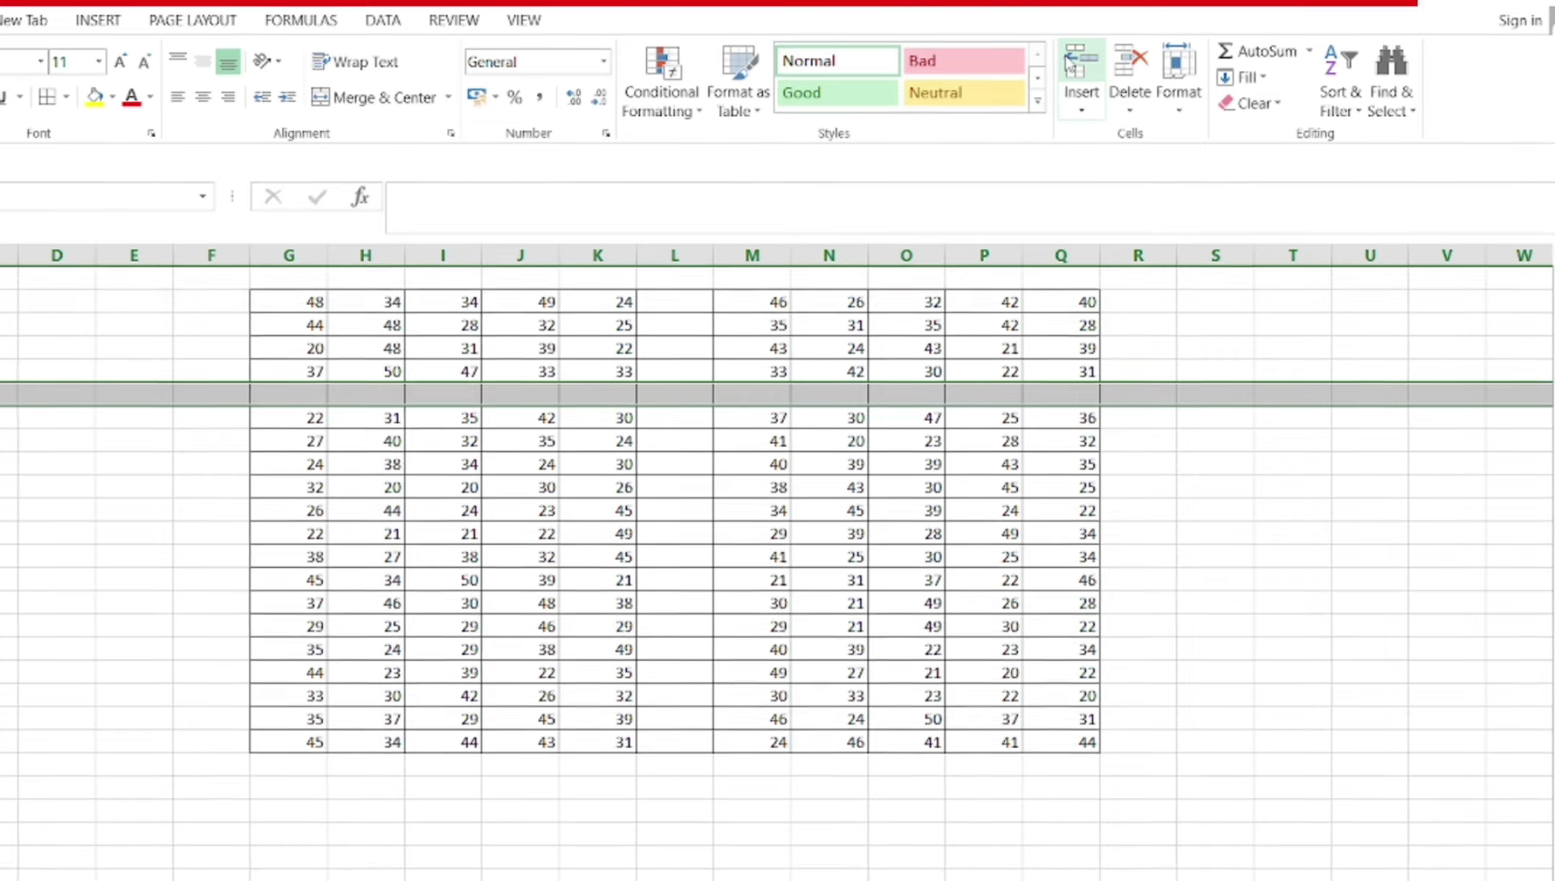
click(1135, 58)
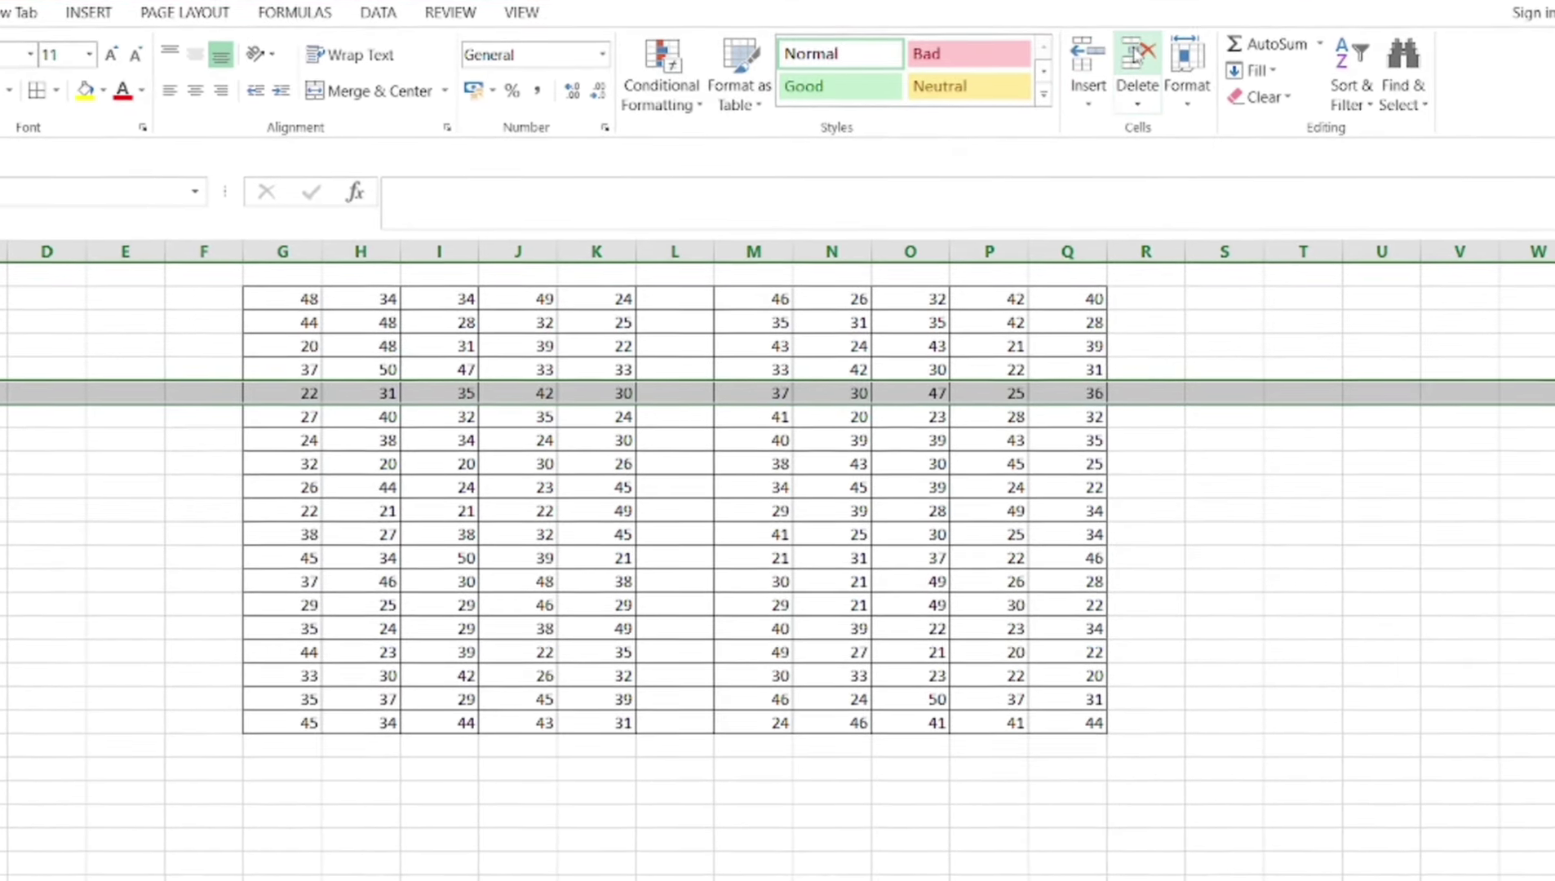
click(695, 295)
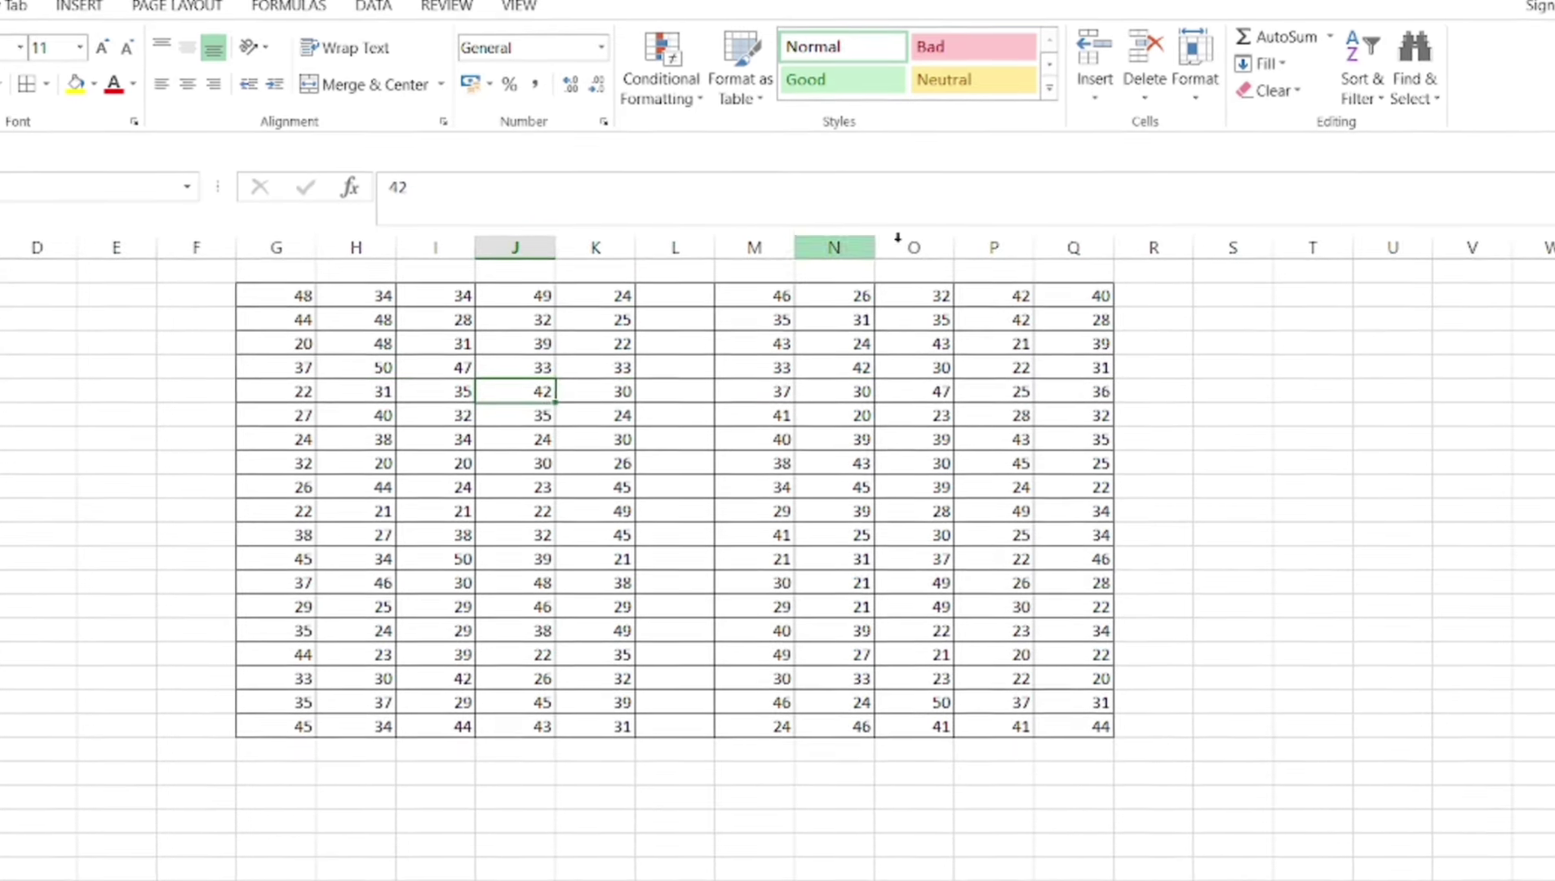
Insert a blank sheet row above the 22, 31, 35, 42 row; close the Insert Cells dialog unused
click(1115, 99)
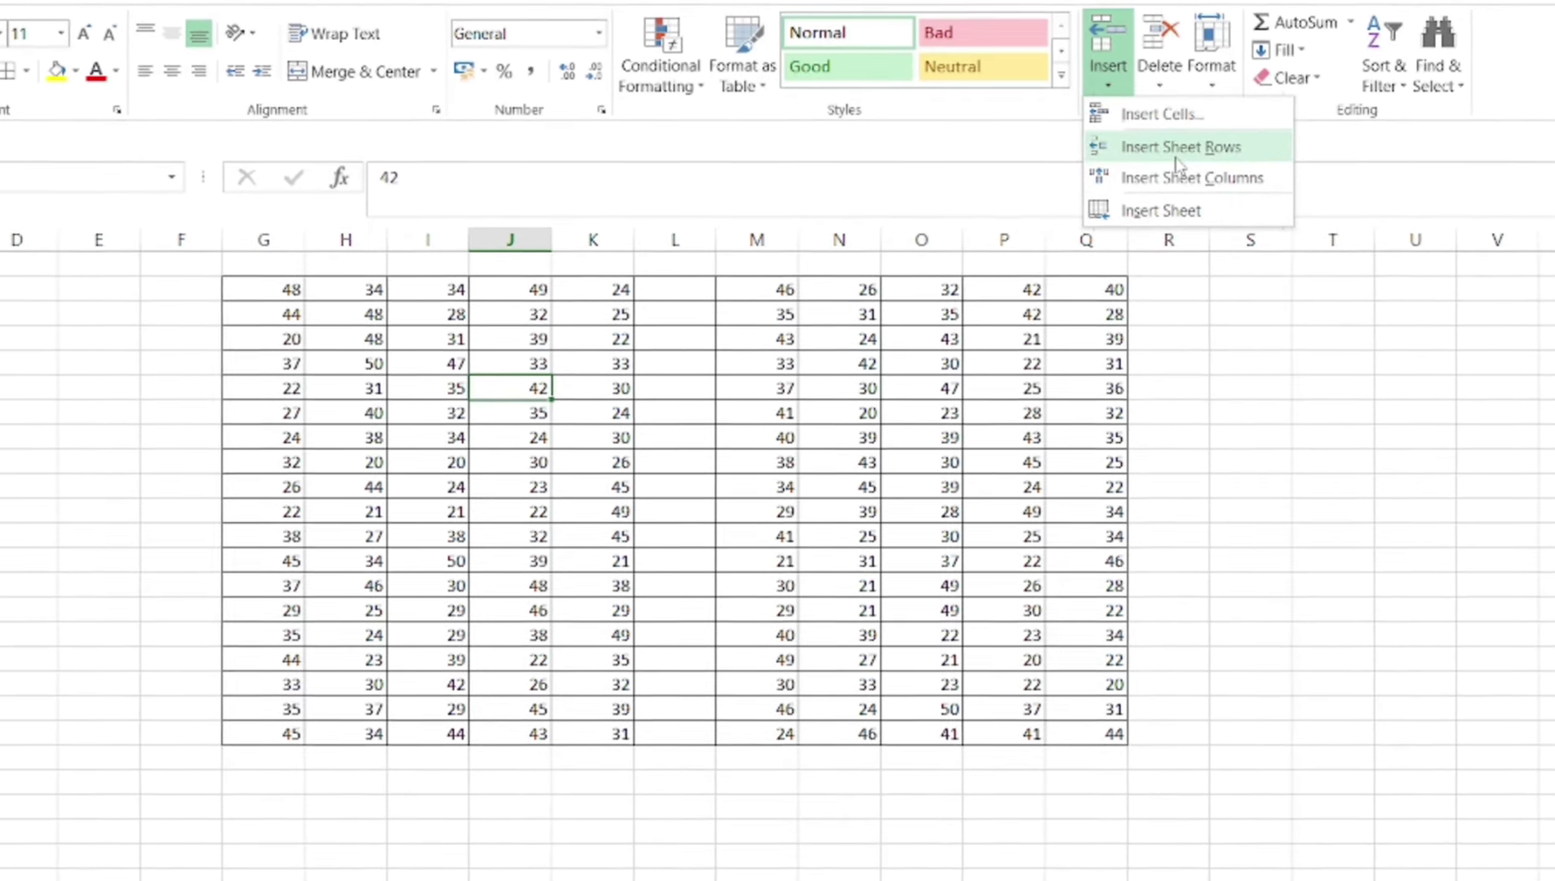
click(1178, 151)
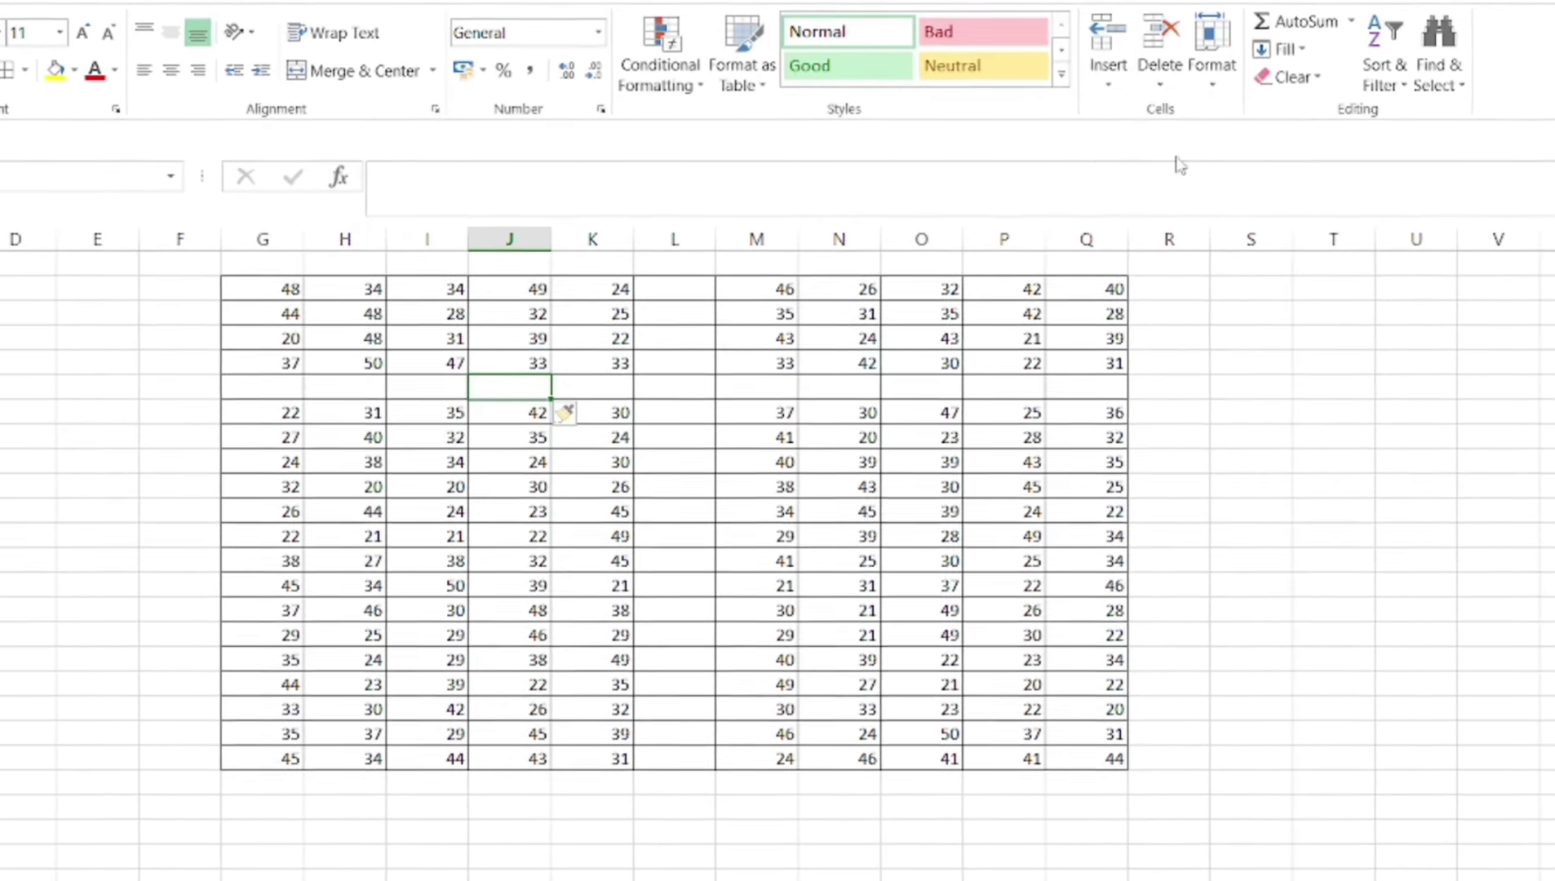
click(1124, 77)
click(1146, 121)
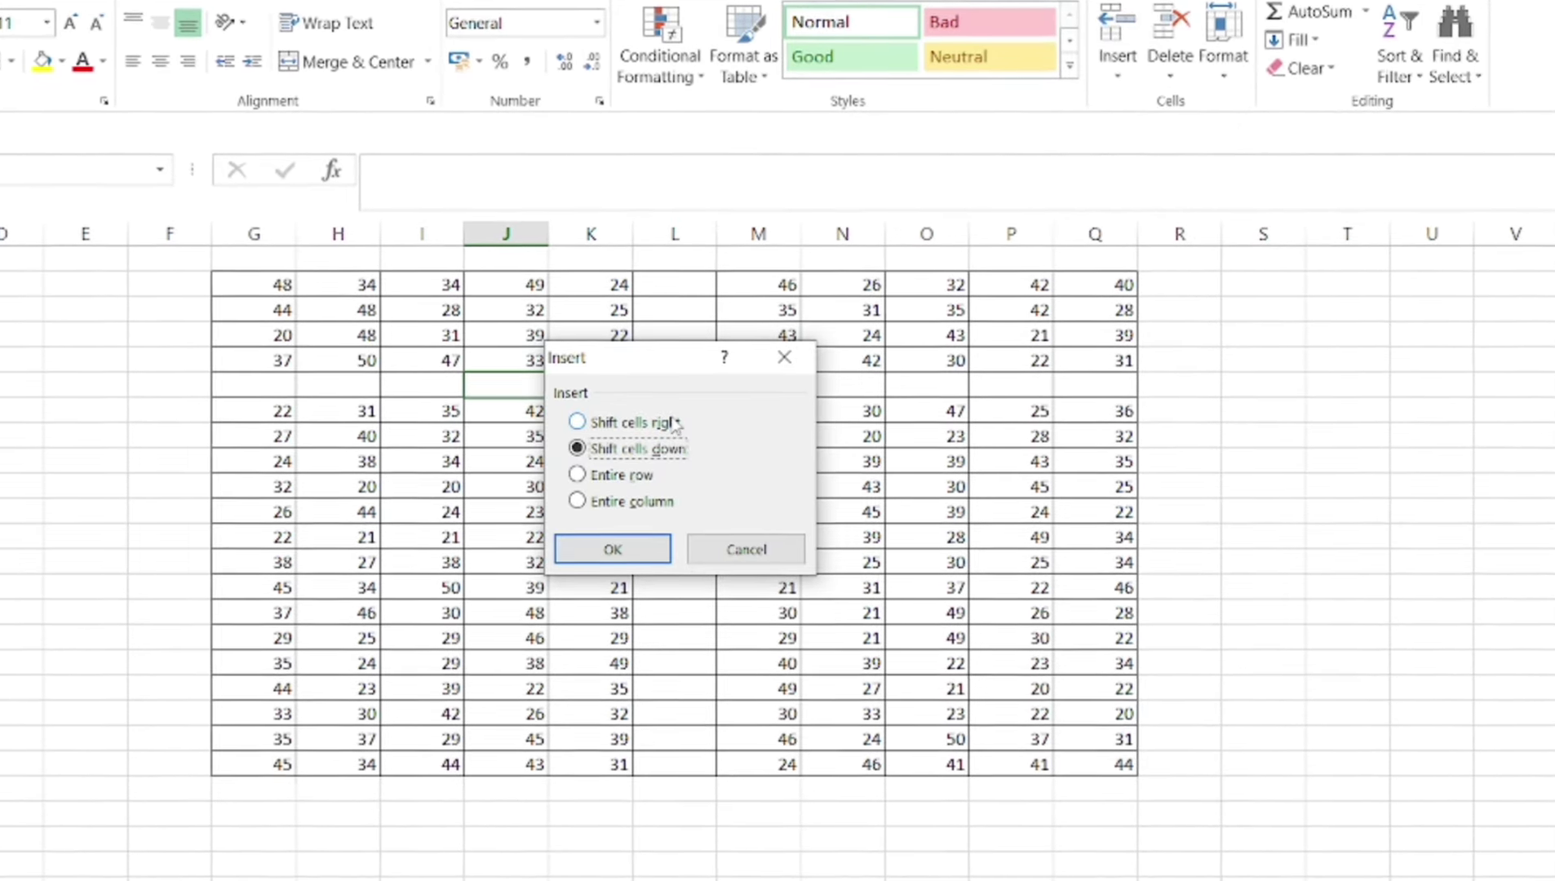
click(785, 356)
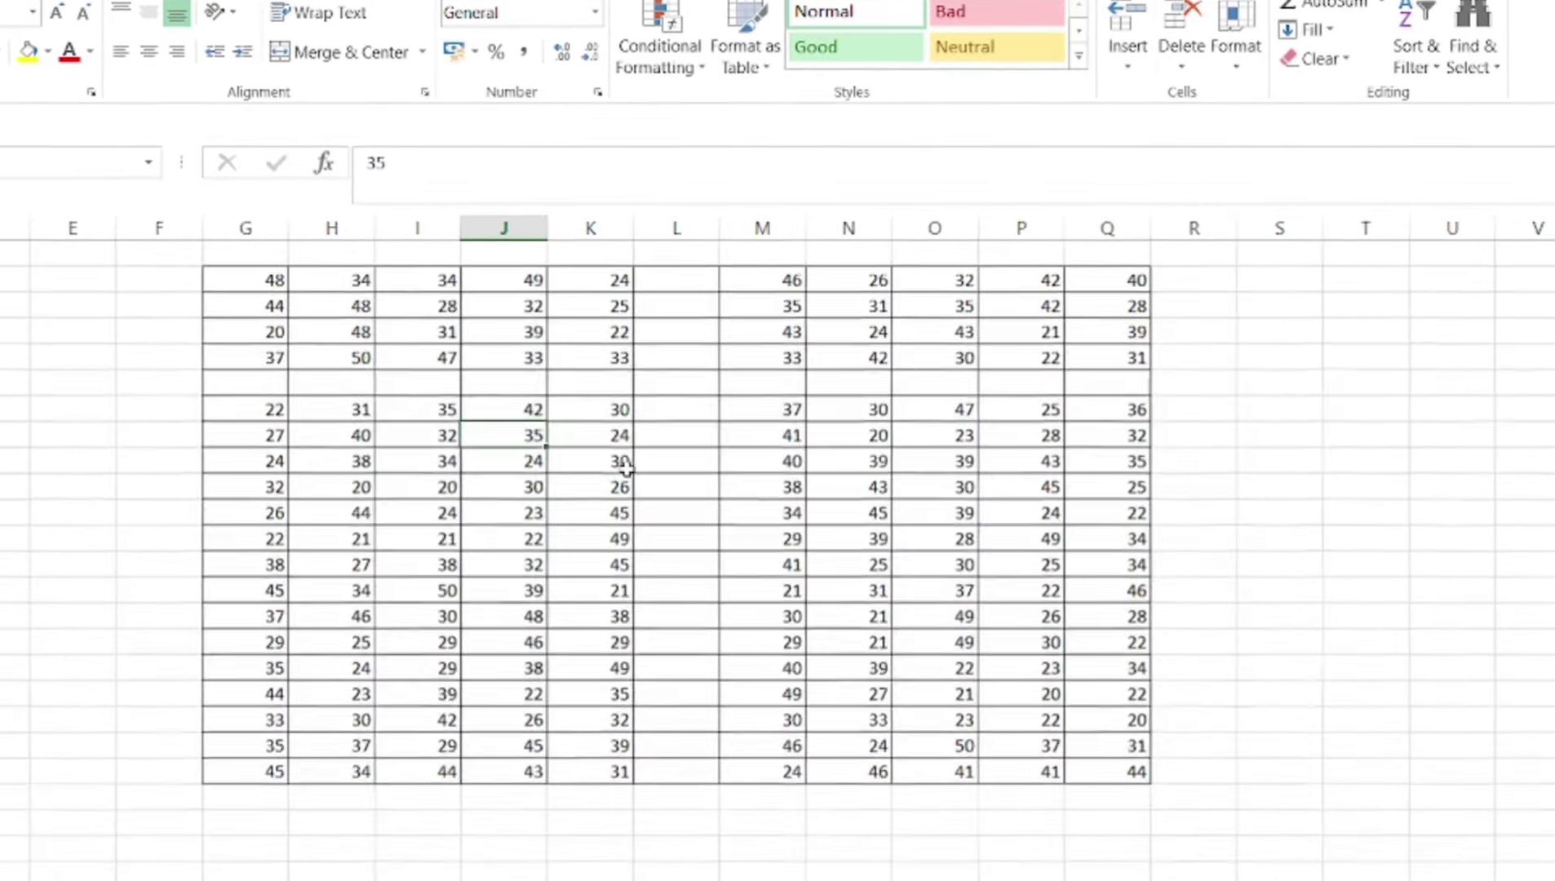
Scroll back up to the top of the number block
scroll(778, 489, up, 1)
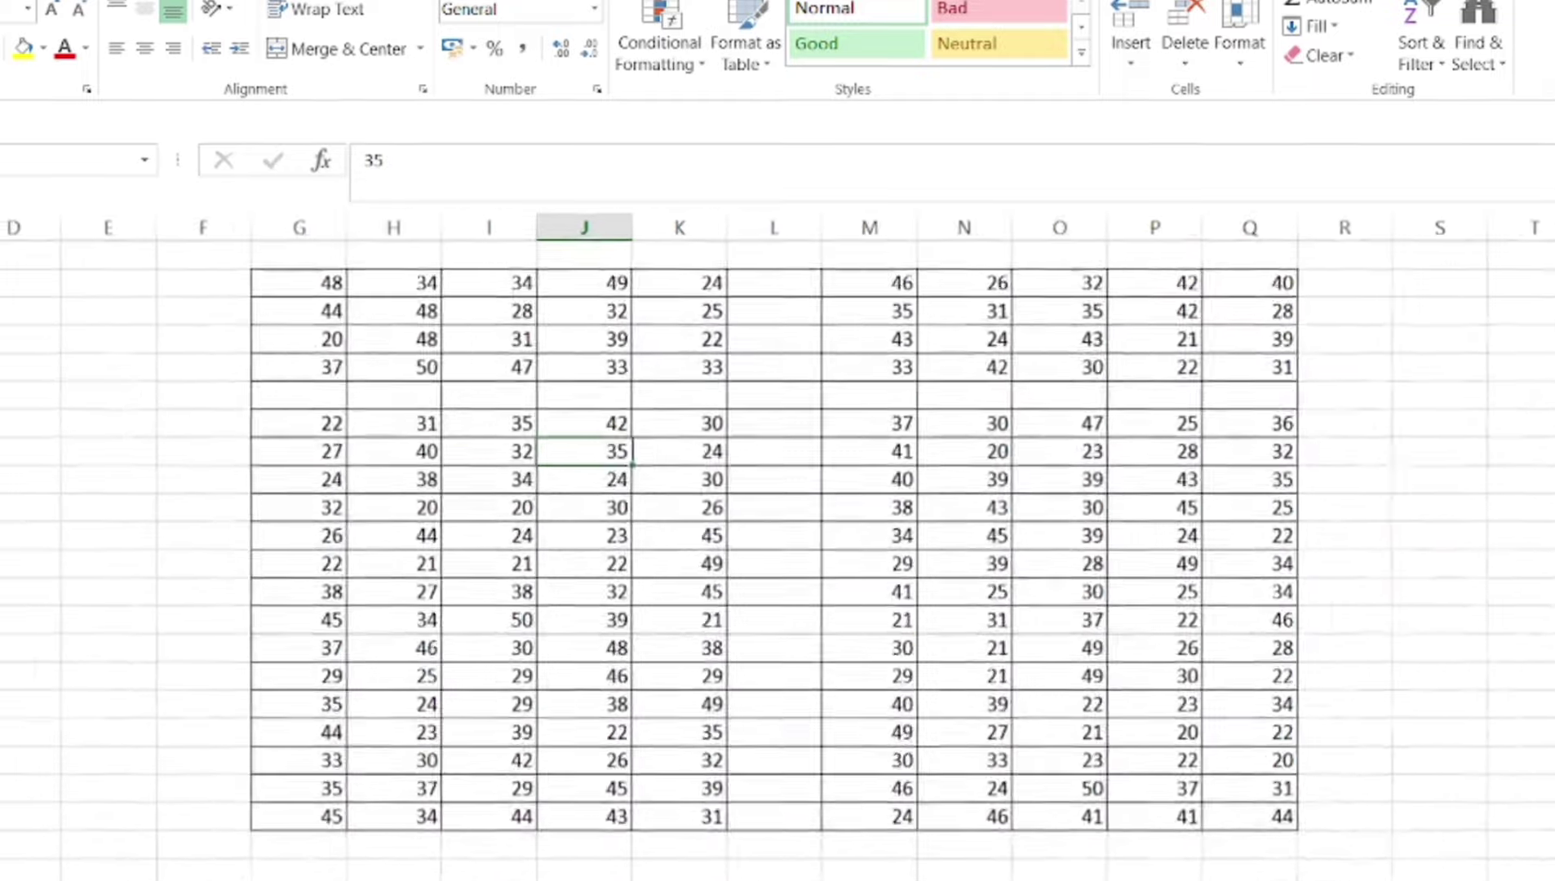
scroll(777, 489, up, 2)
scroll(778, 489, up, 2)
scroll(1154, 755, up, 1)
scroll(1154, 755, up, 1)
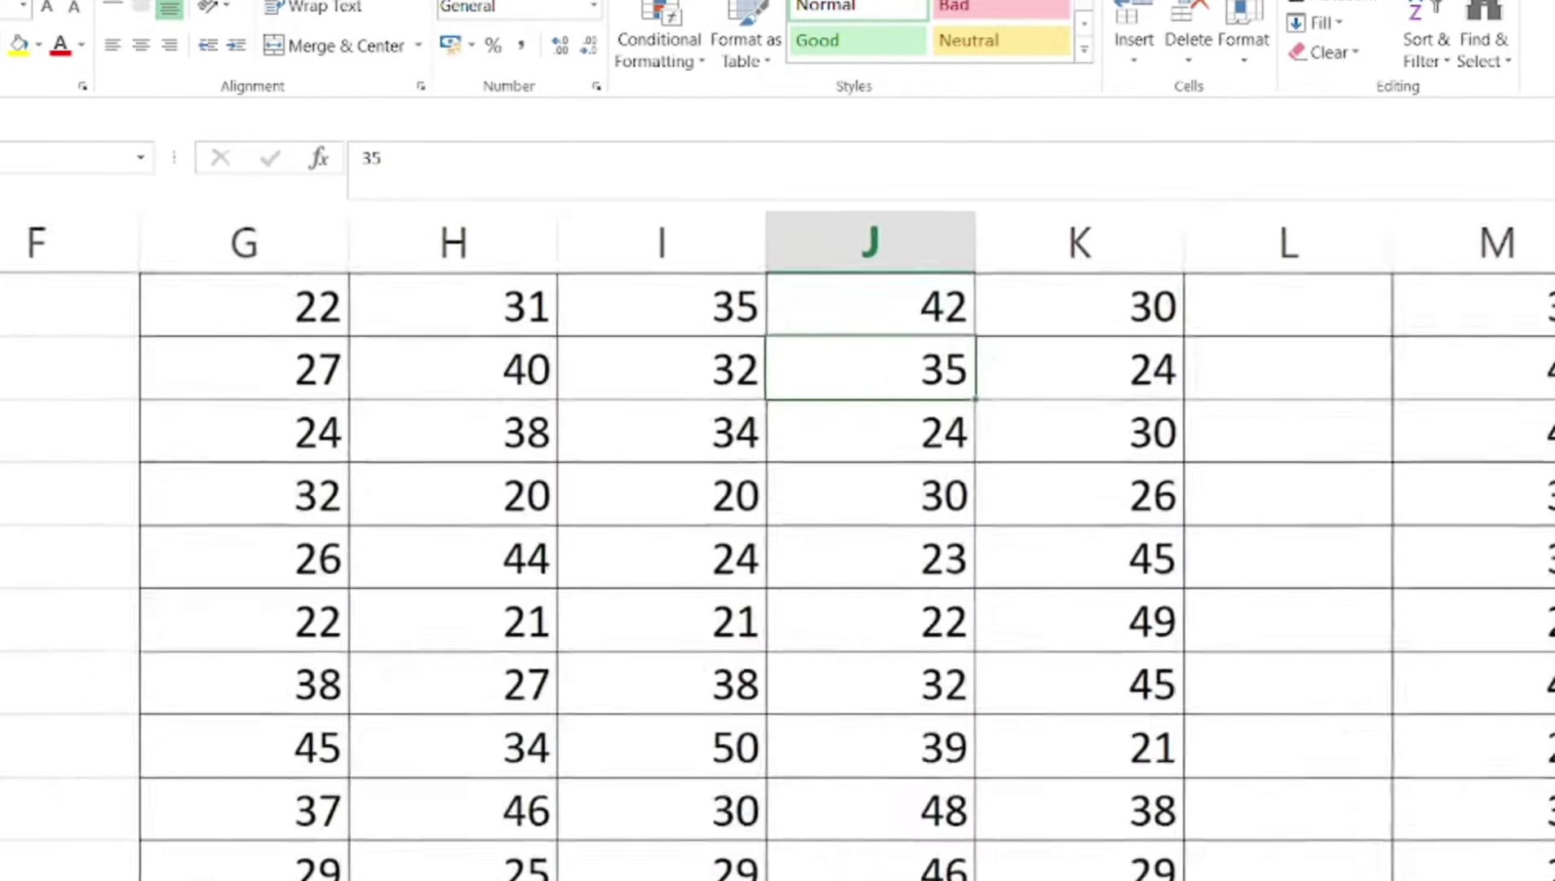
scroll(1155, 755, up, 1)
scroll(1154, 755, up, 1)
Insert an entire blank row above the 26, 44, 24 row through Insert Cells
click(697, 513)
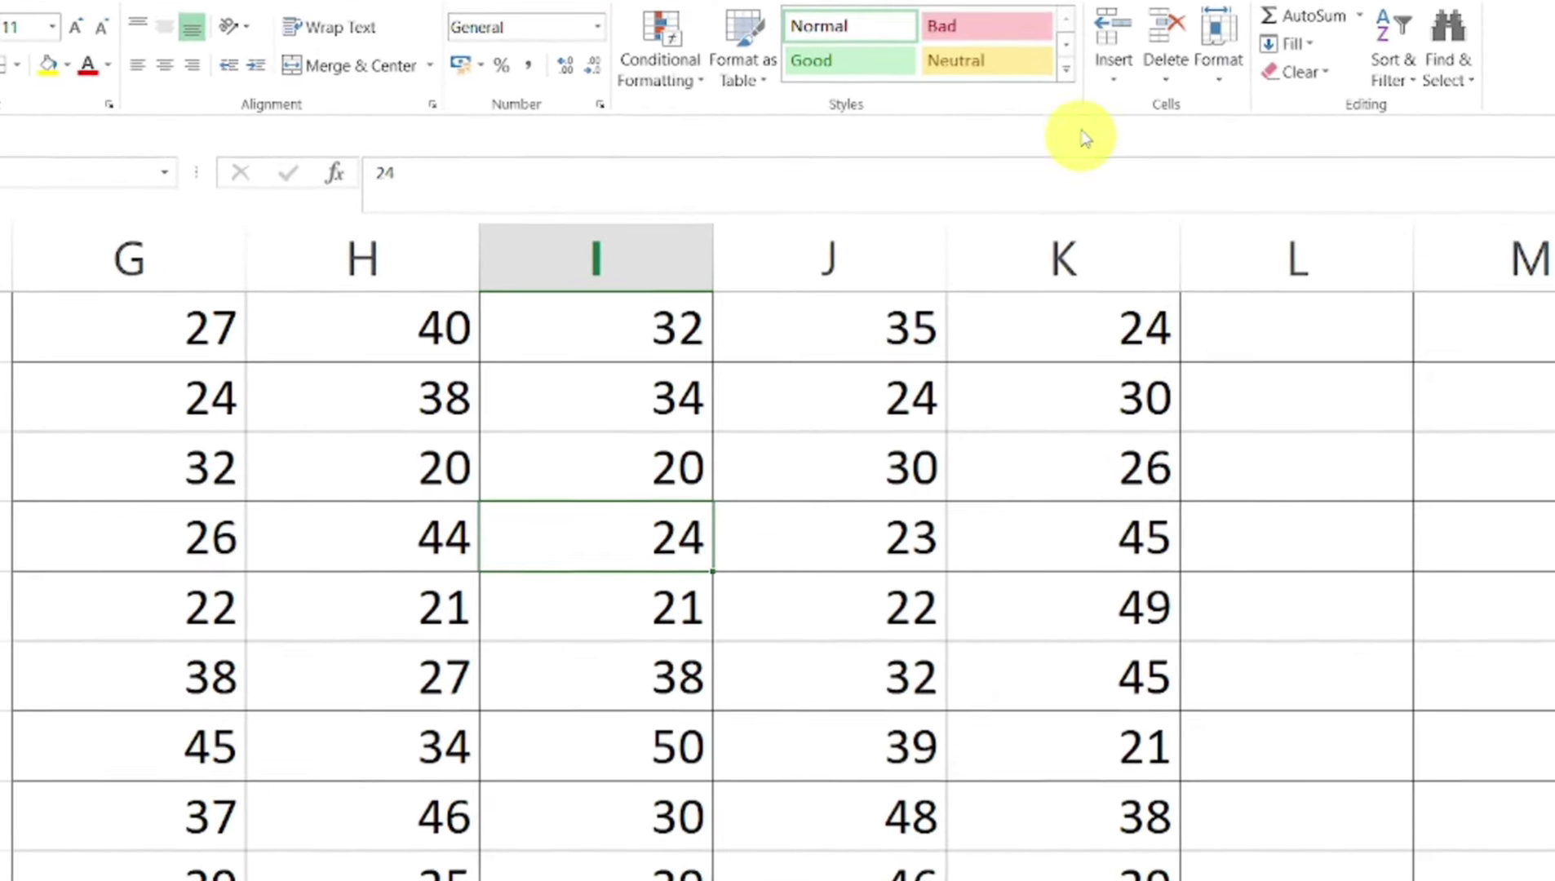
click(1130, 65)
click(1152, 90)
click(369, 358)
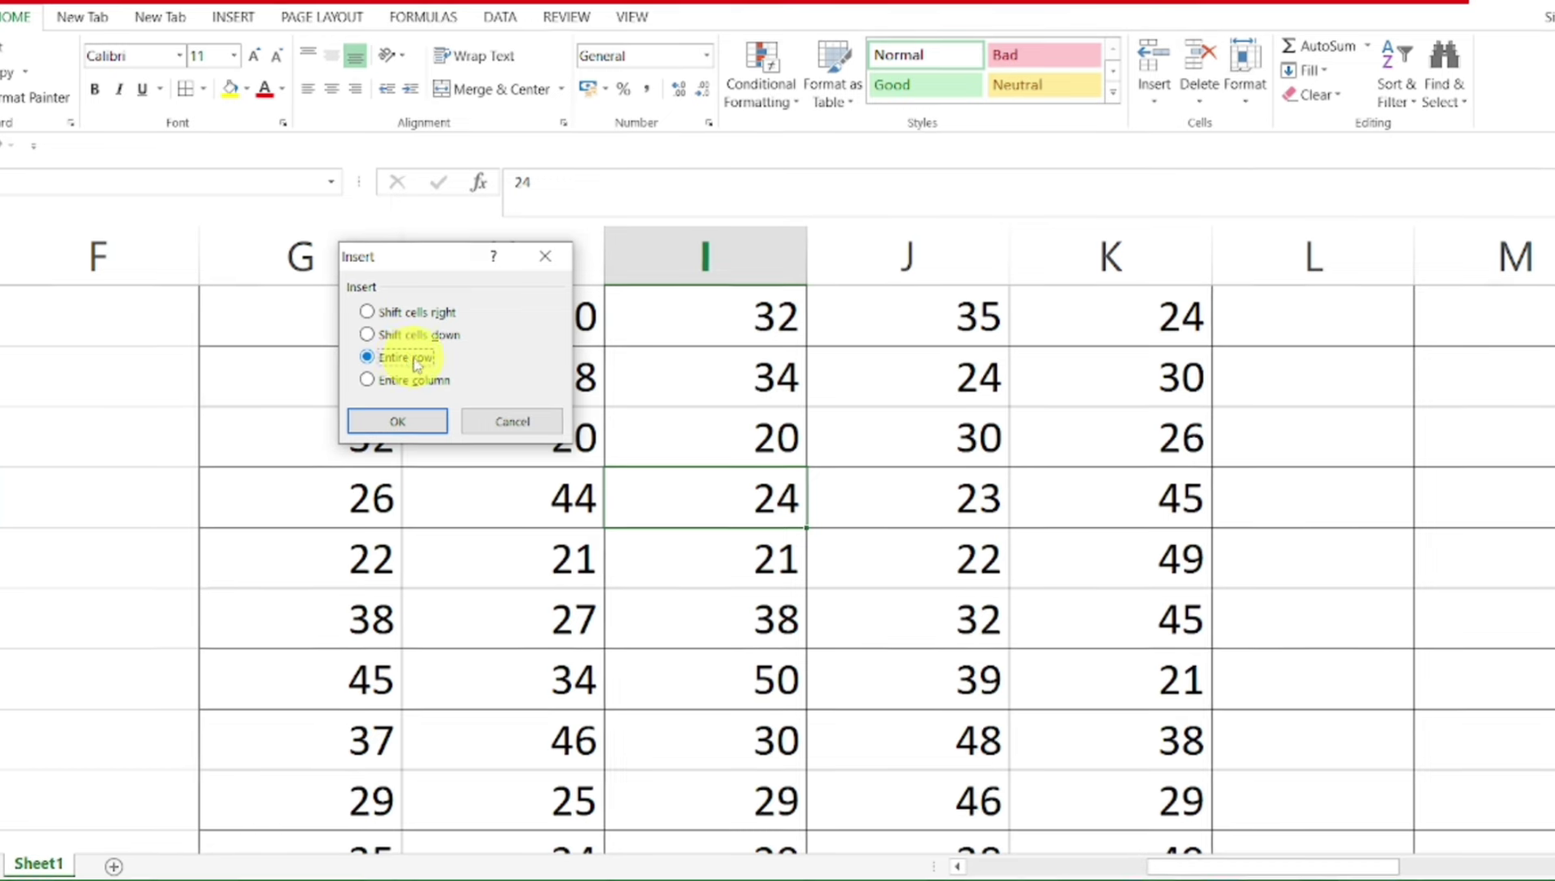
click(413, 425)
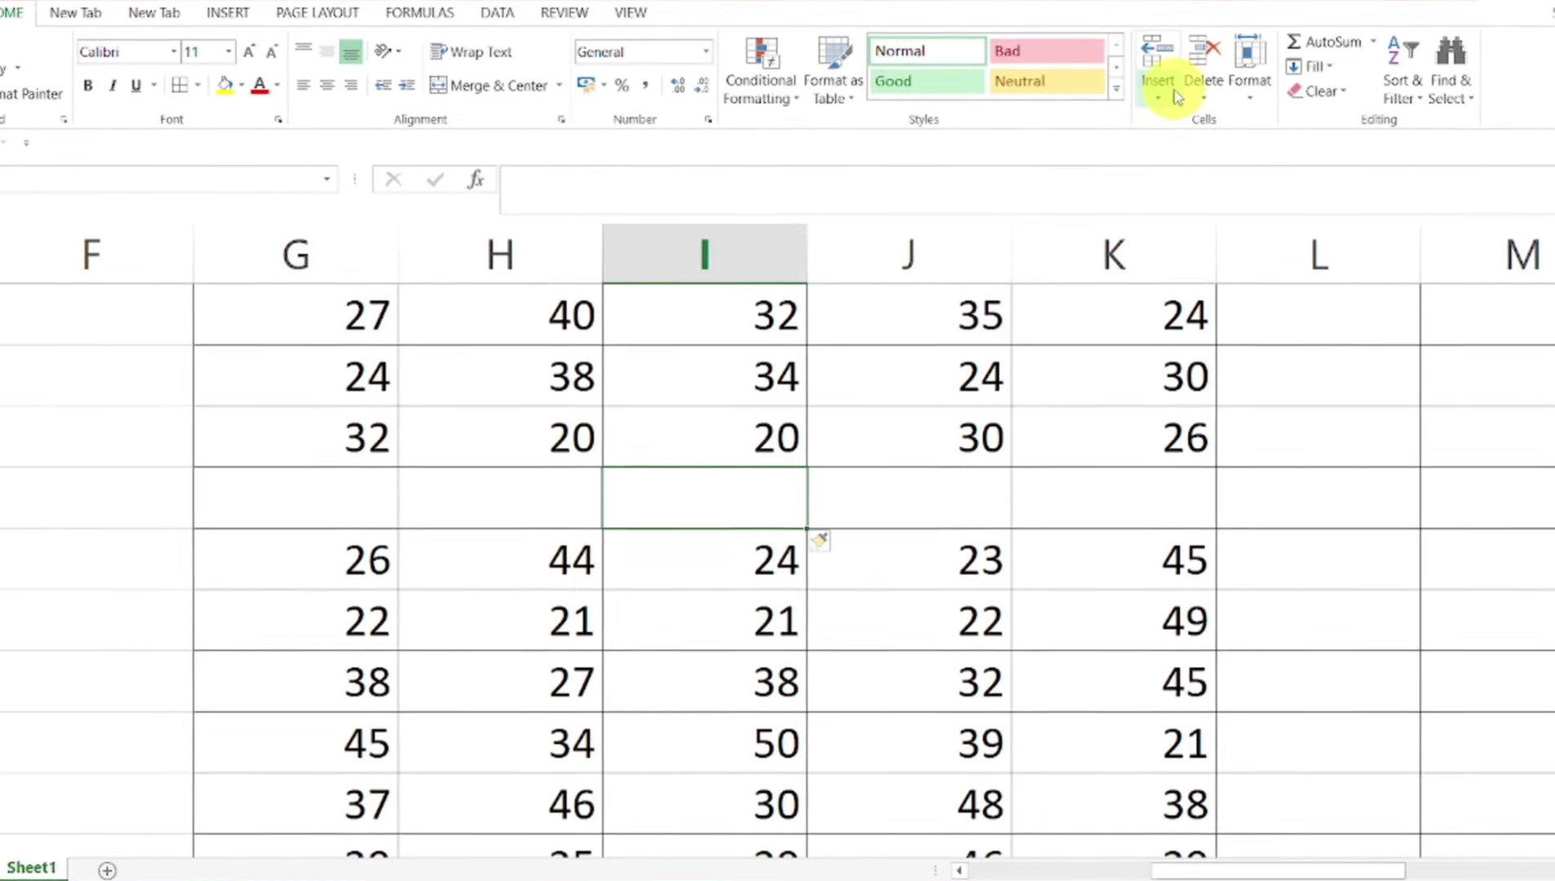
Insert a second whole blank row into the number block
click(1158, 89)
click(1201, 122)
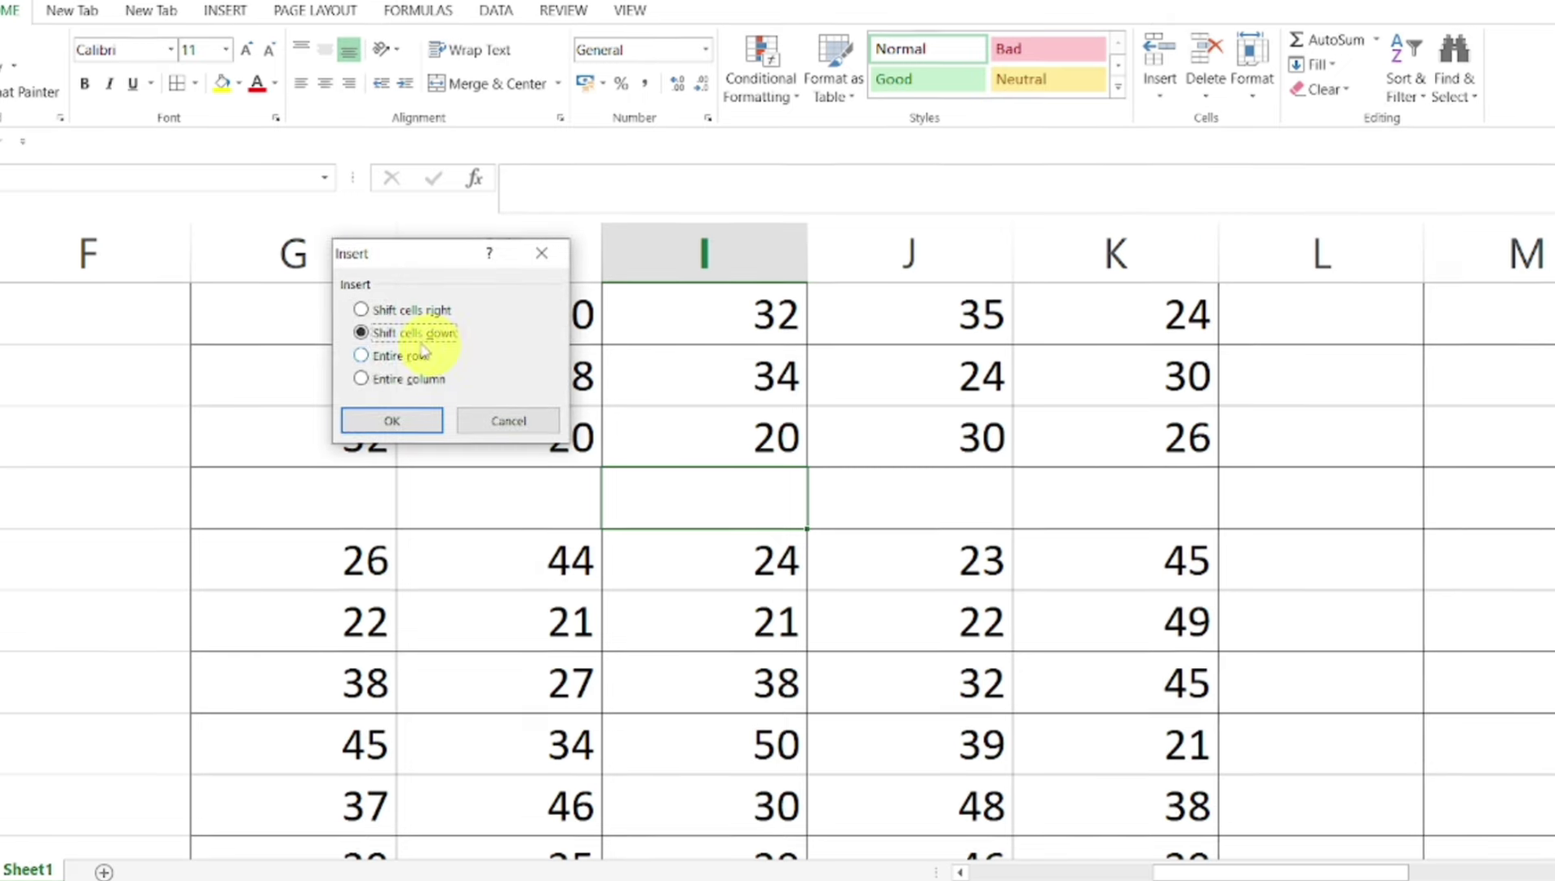
click(390, 422)
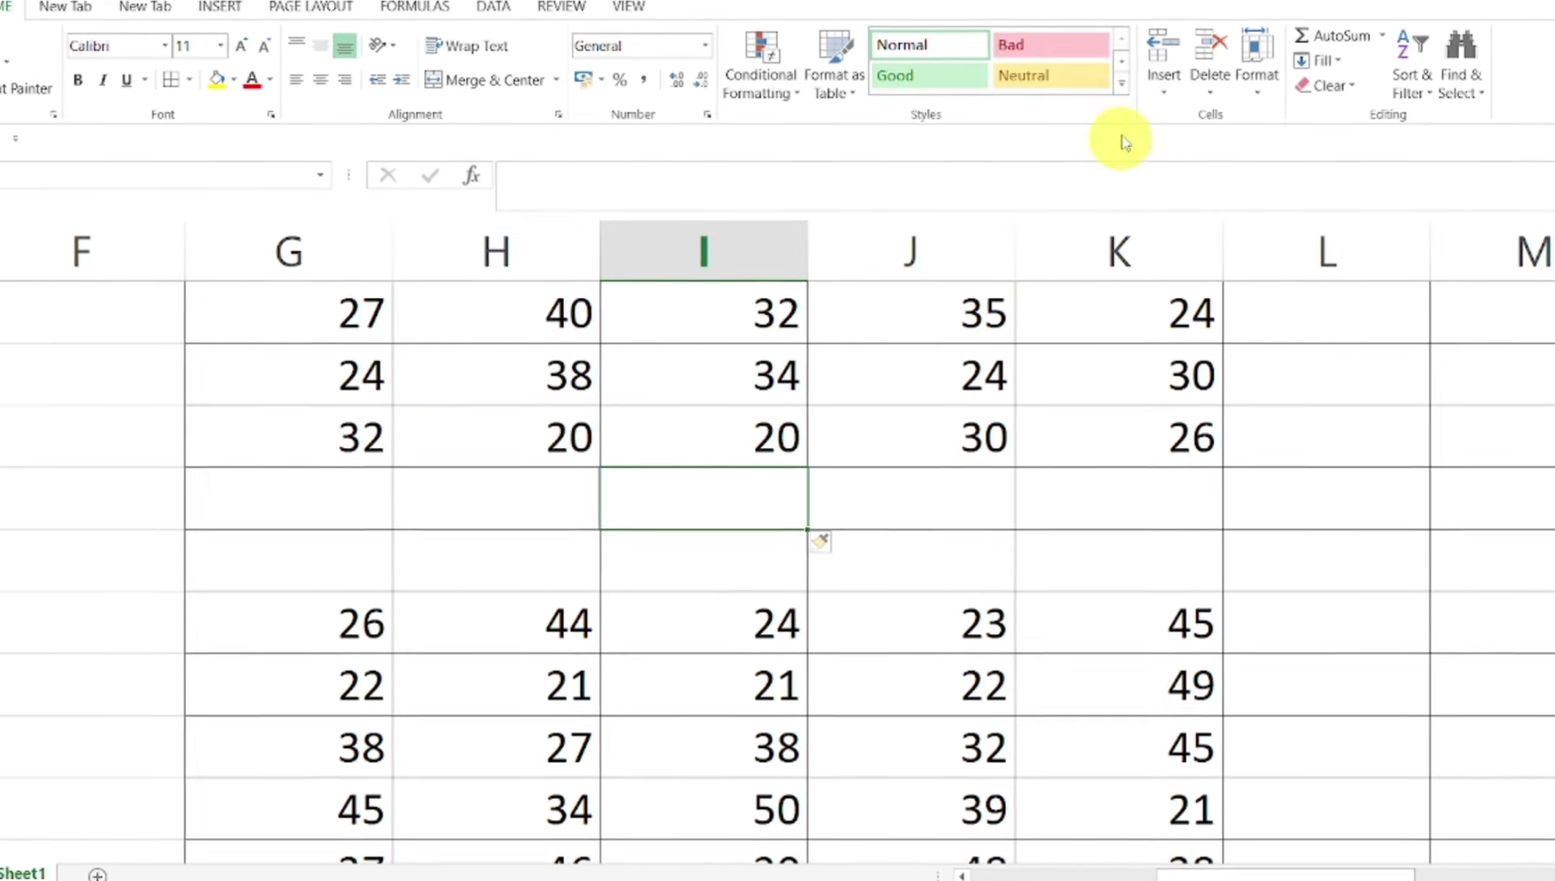
Insert cells with Shift cells right, then select the cell holding 20 in column I
click(1162, 86)
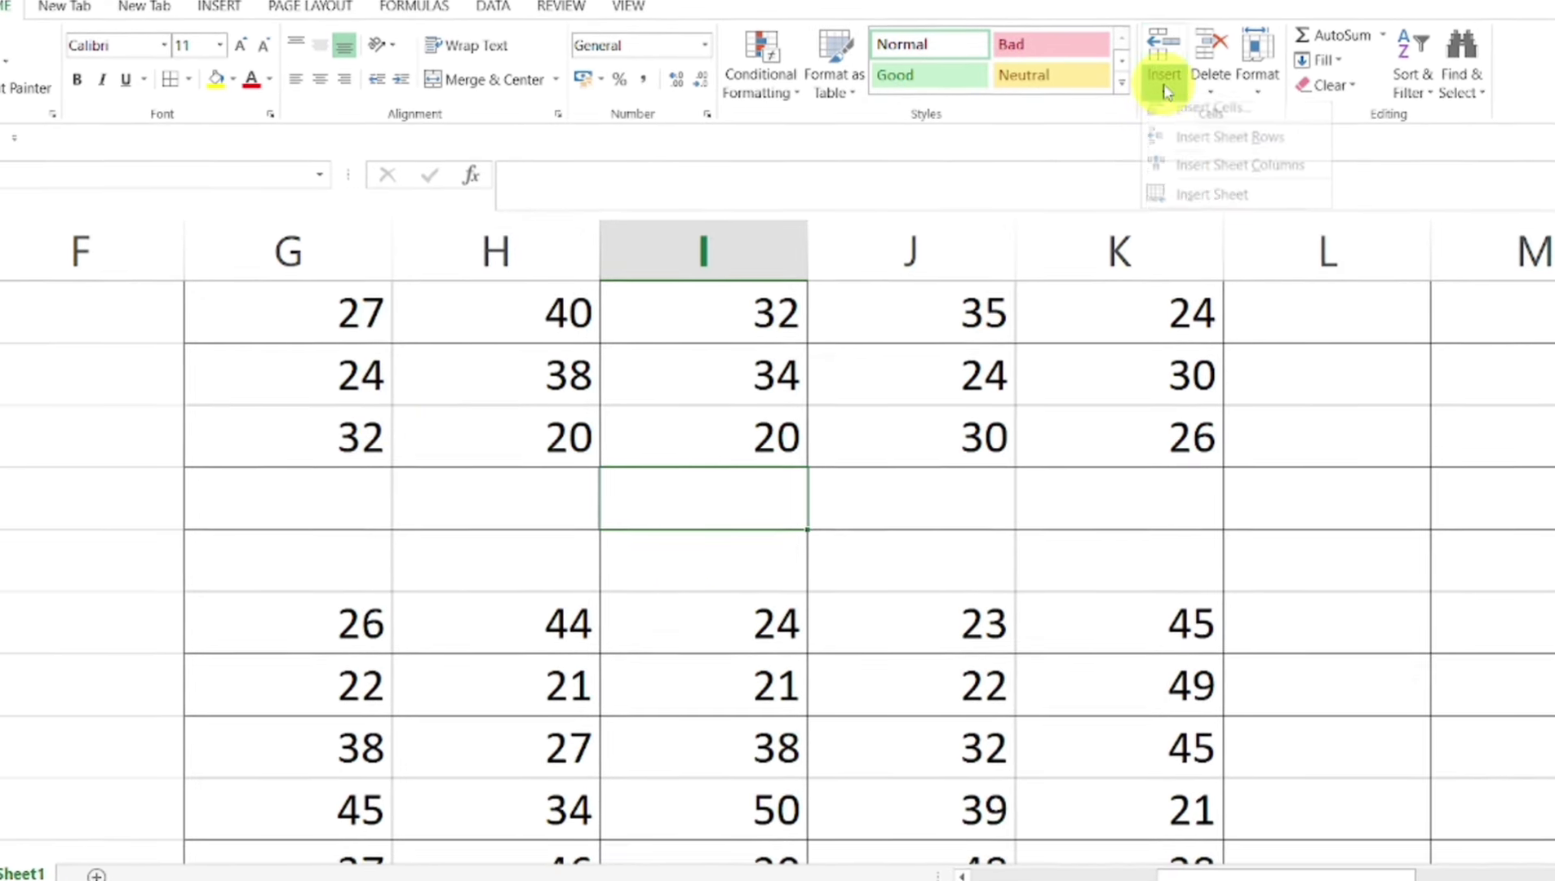
click(1206, 117)
click(399, 307)
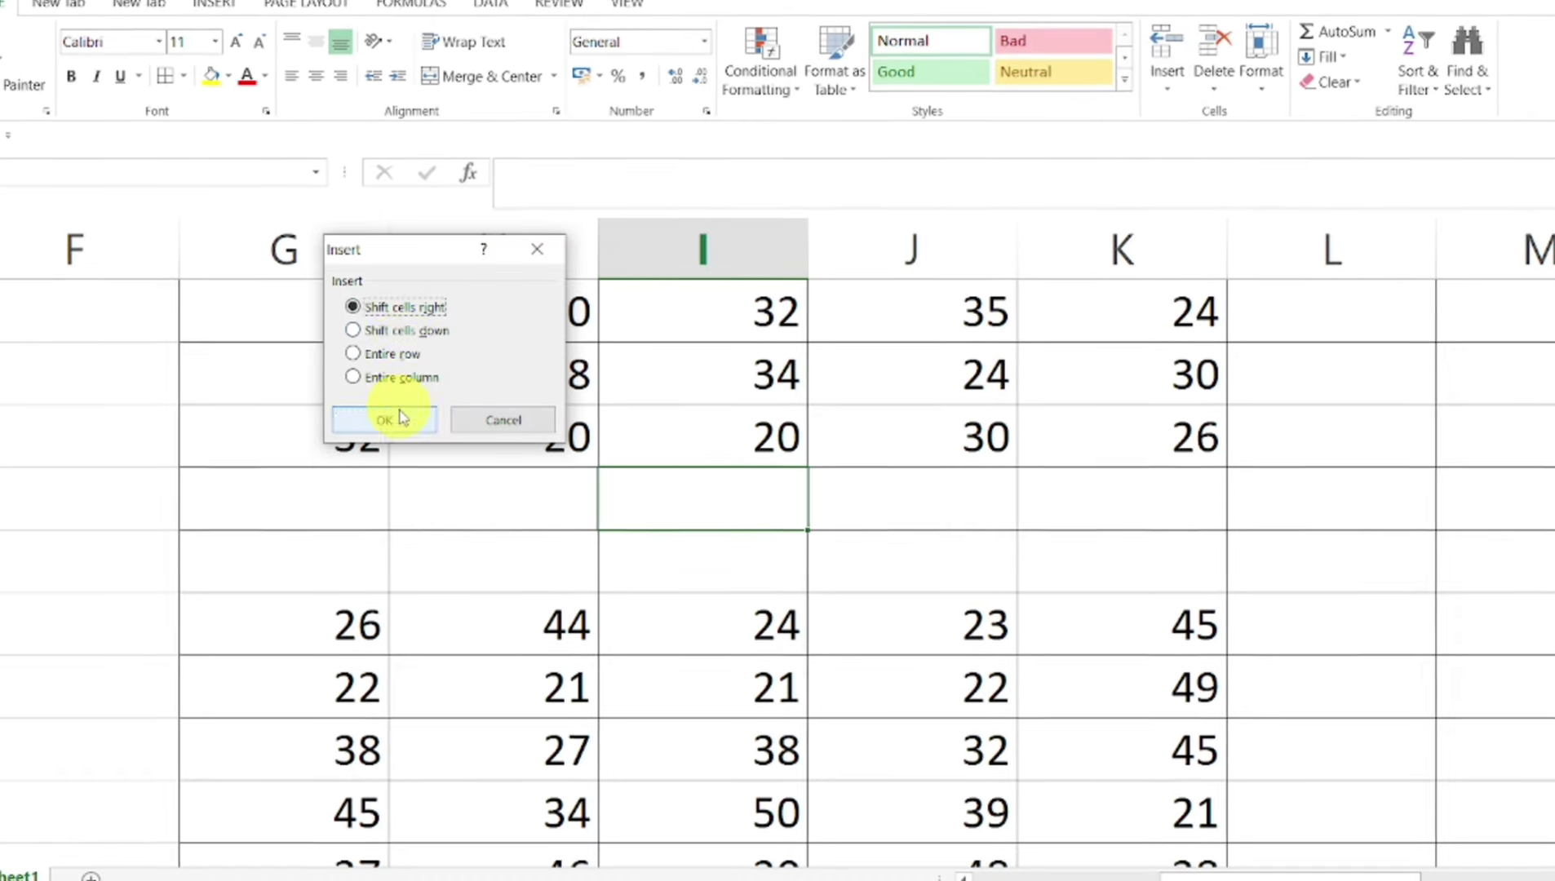
click(390, 419)
click(706, 437)
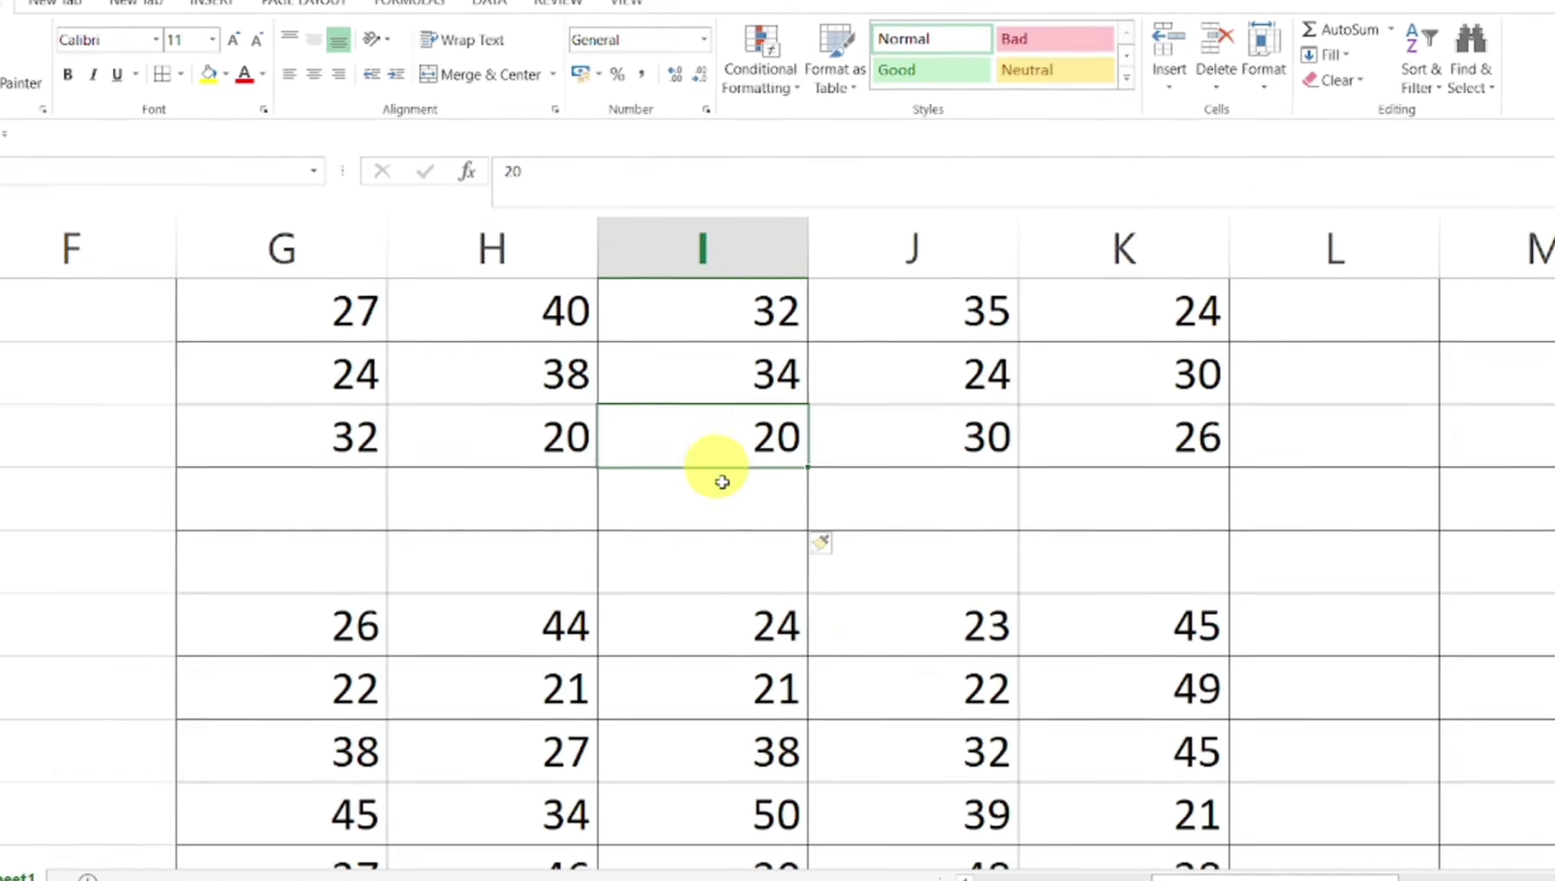
click(1171, 77)
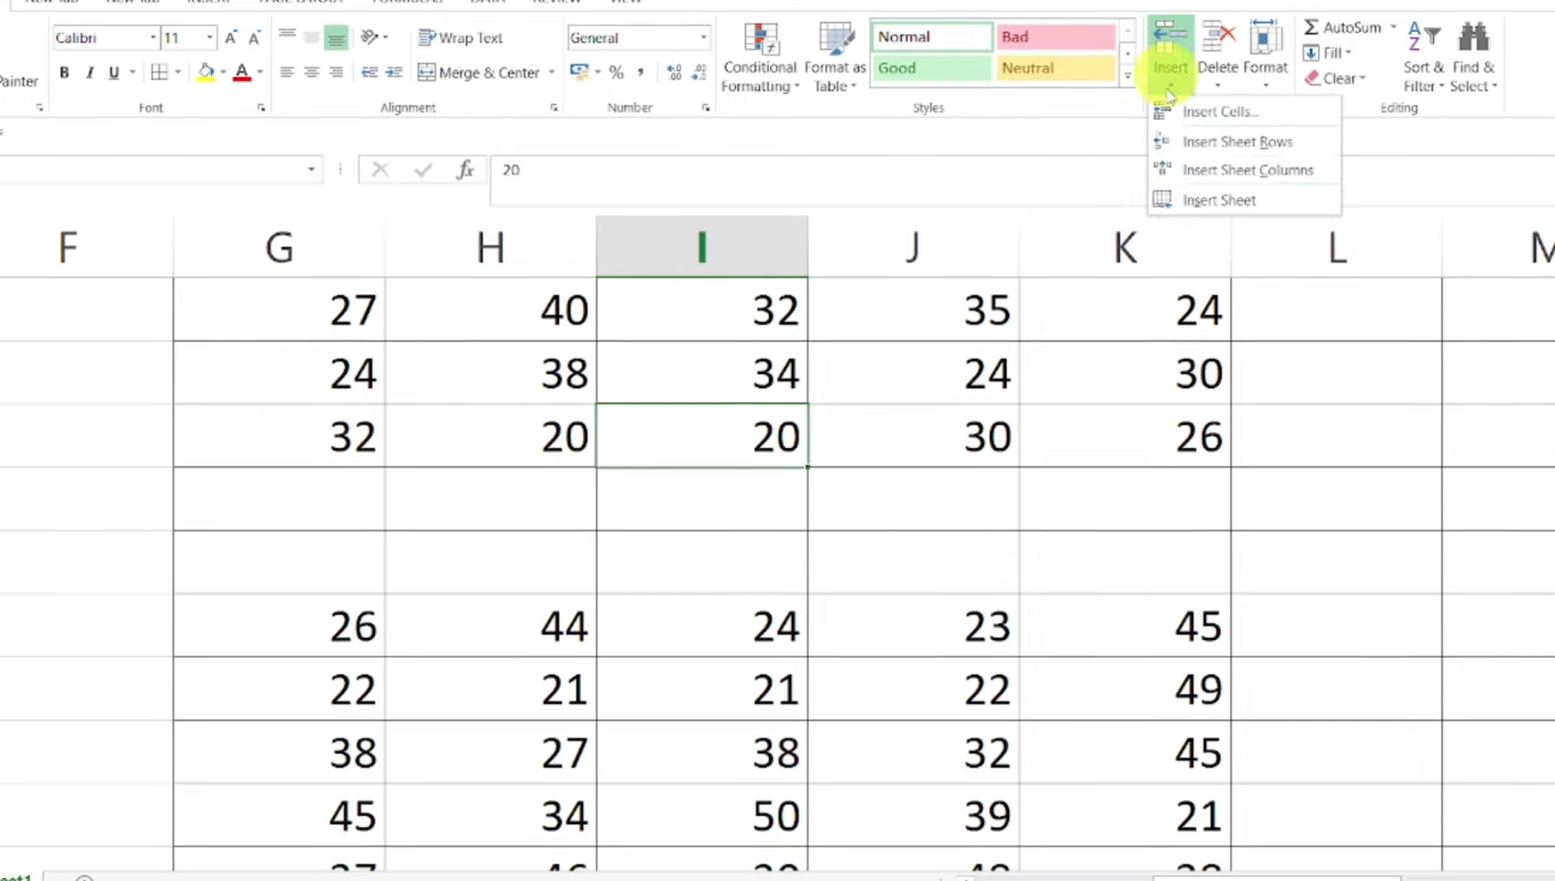
Delete the empty cell below 20 in column I so the column shifts up
click(1198, 198)
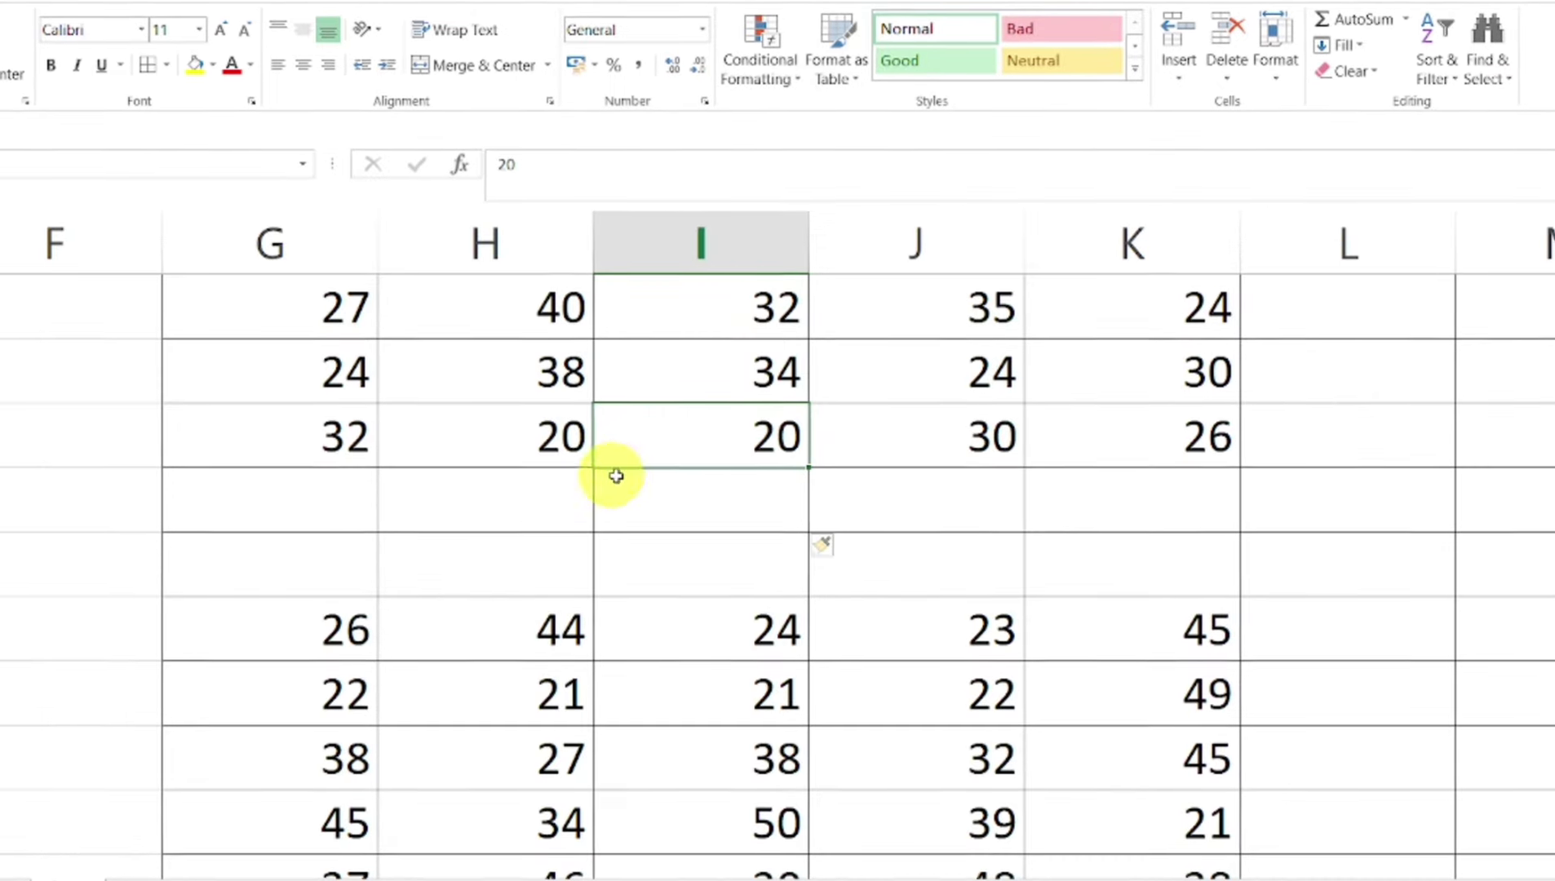
click(691, 504)
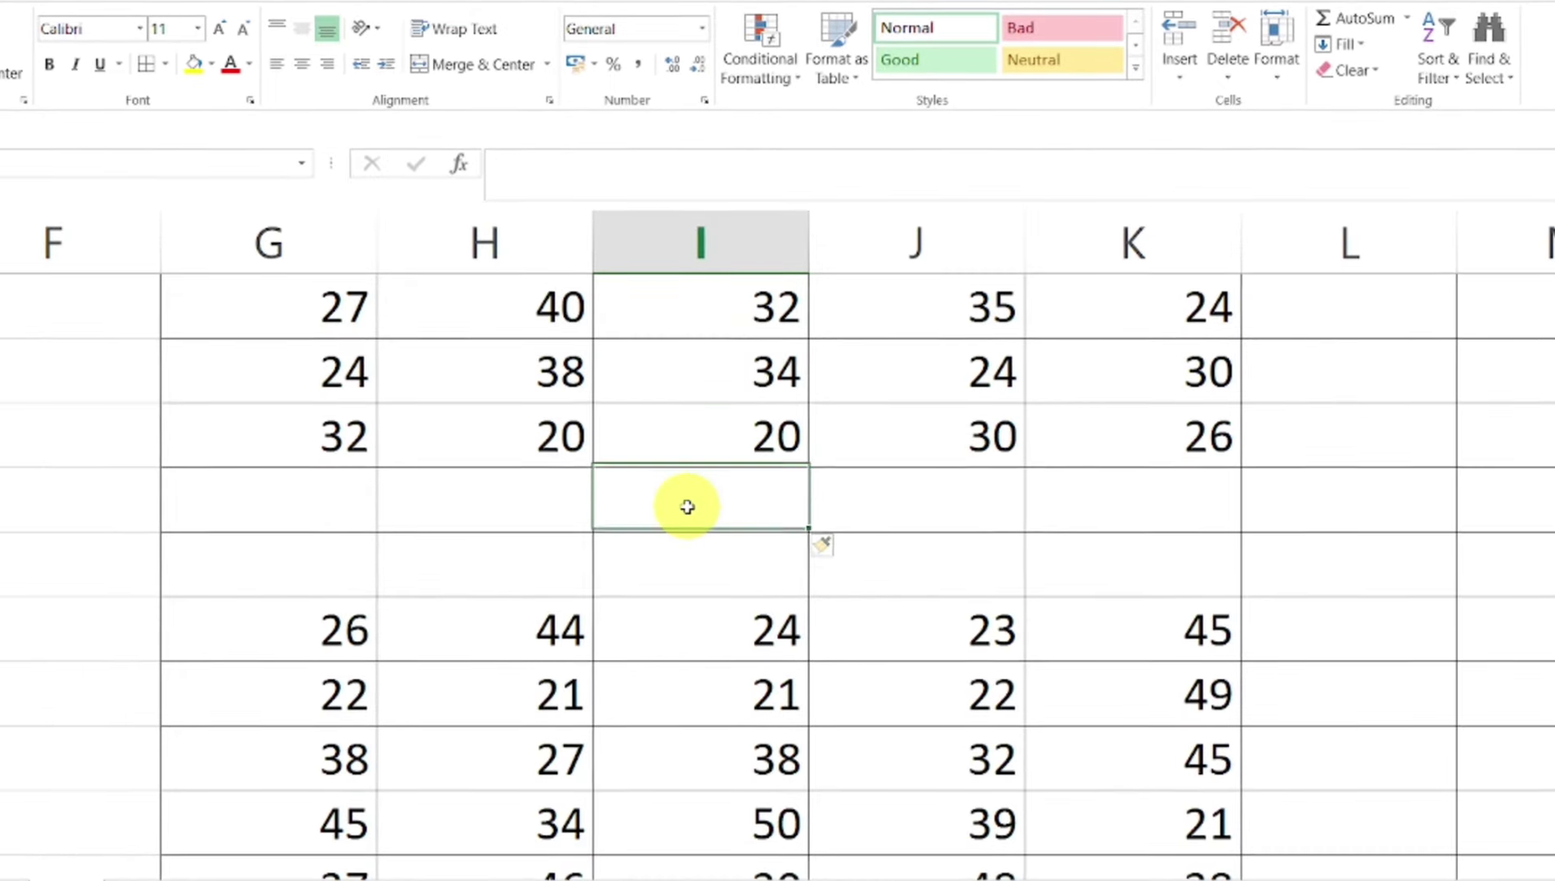
click(1230, 29)
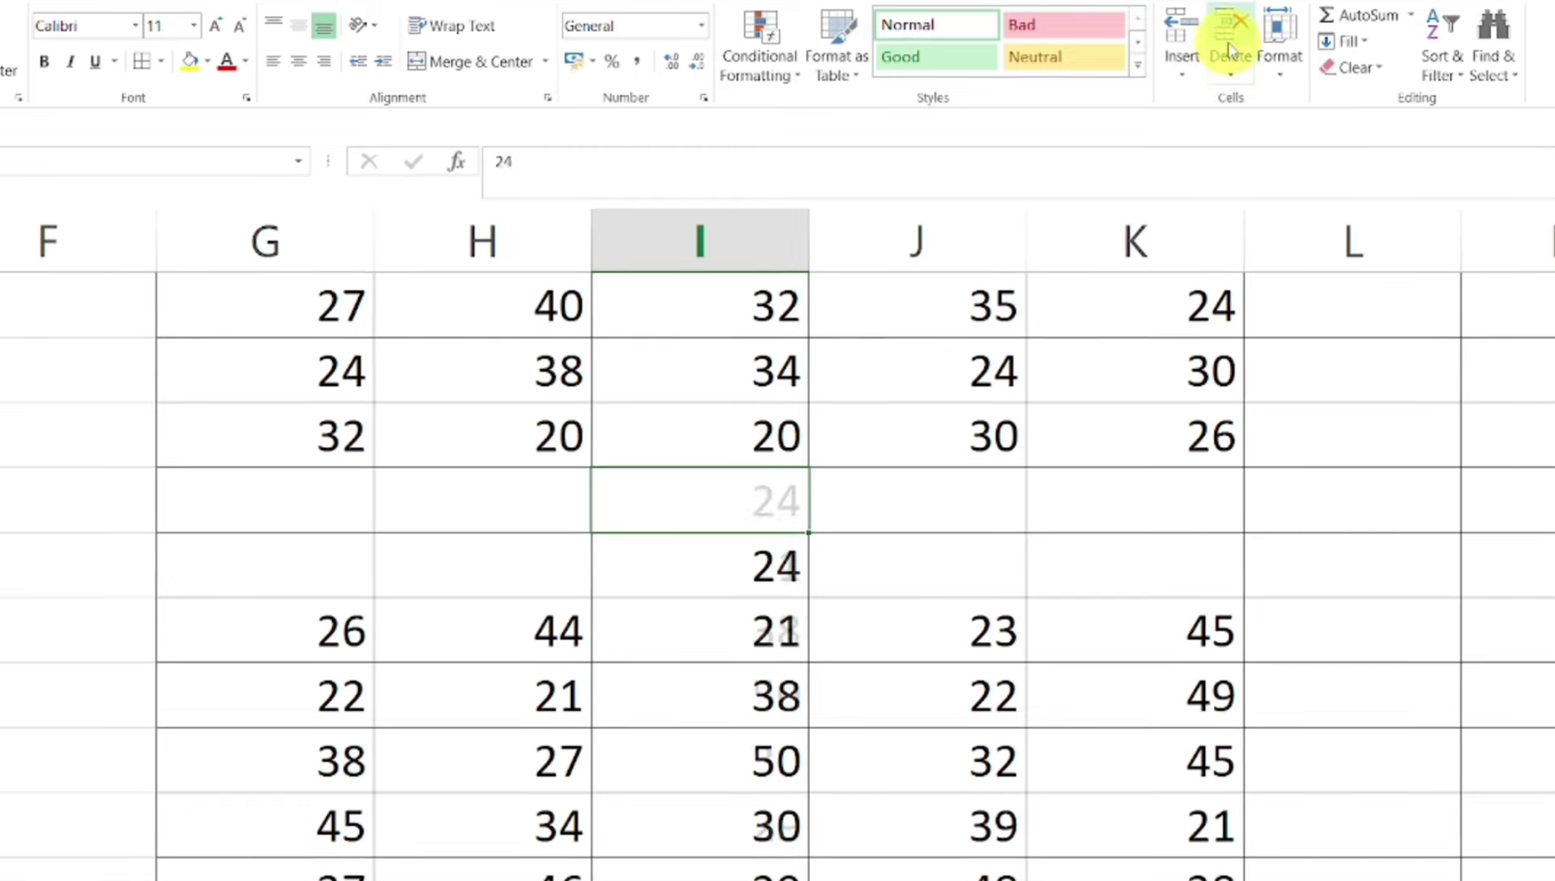
Delete the two gap rows containing 24 and 21
key(shift+space)
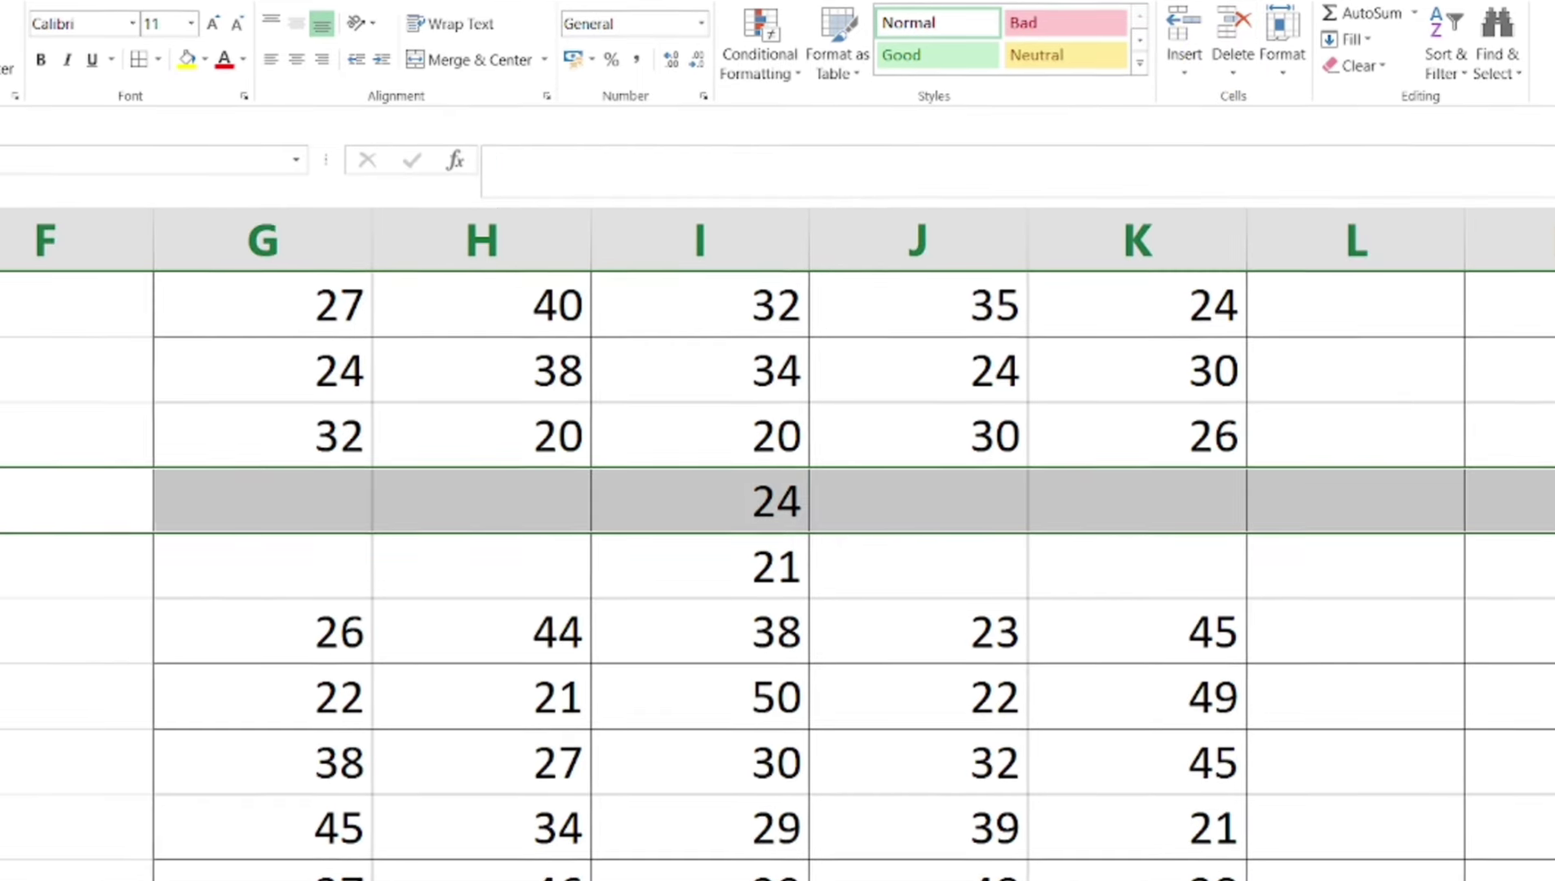
key(shift+Down)
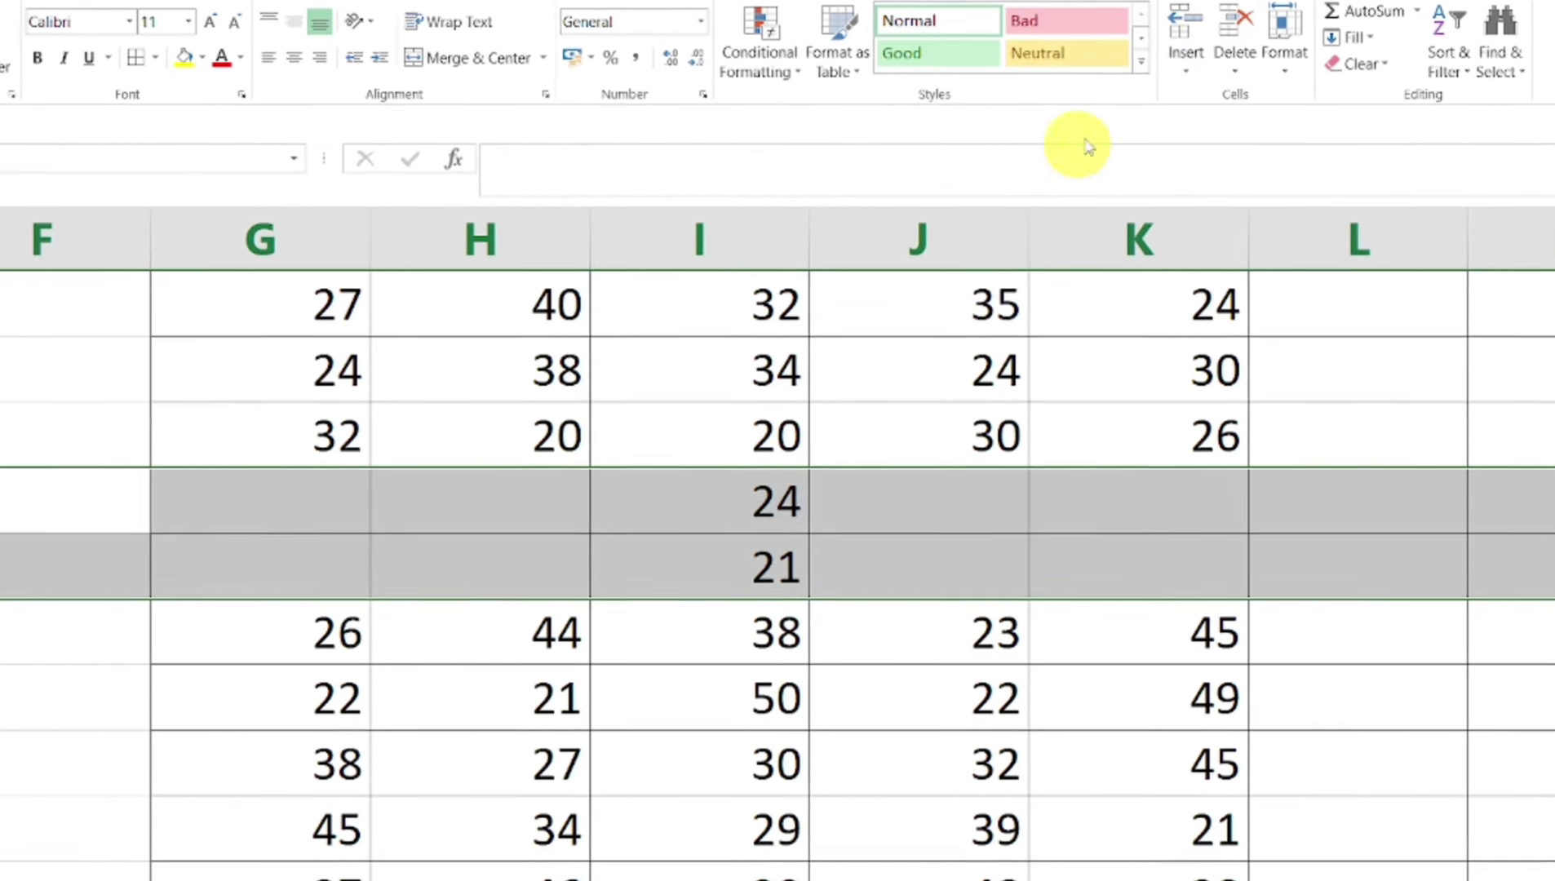
click(1227, 30)
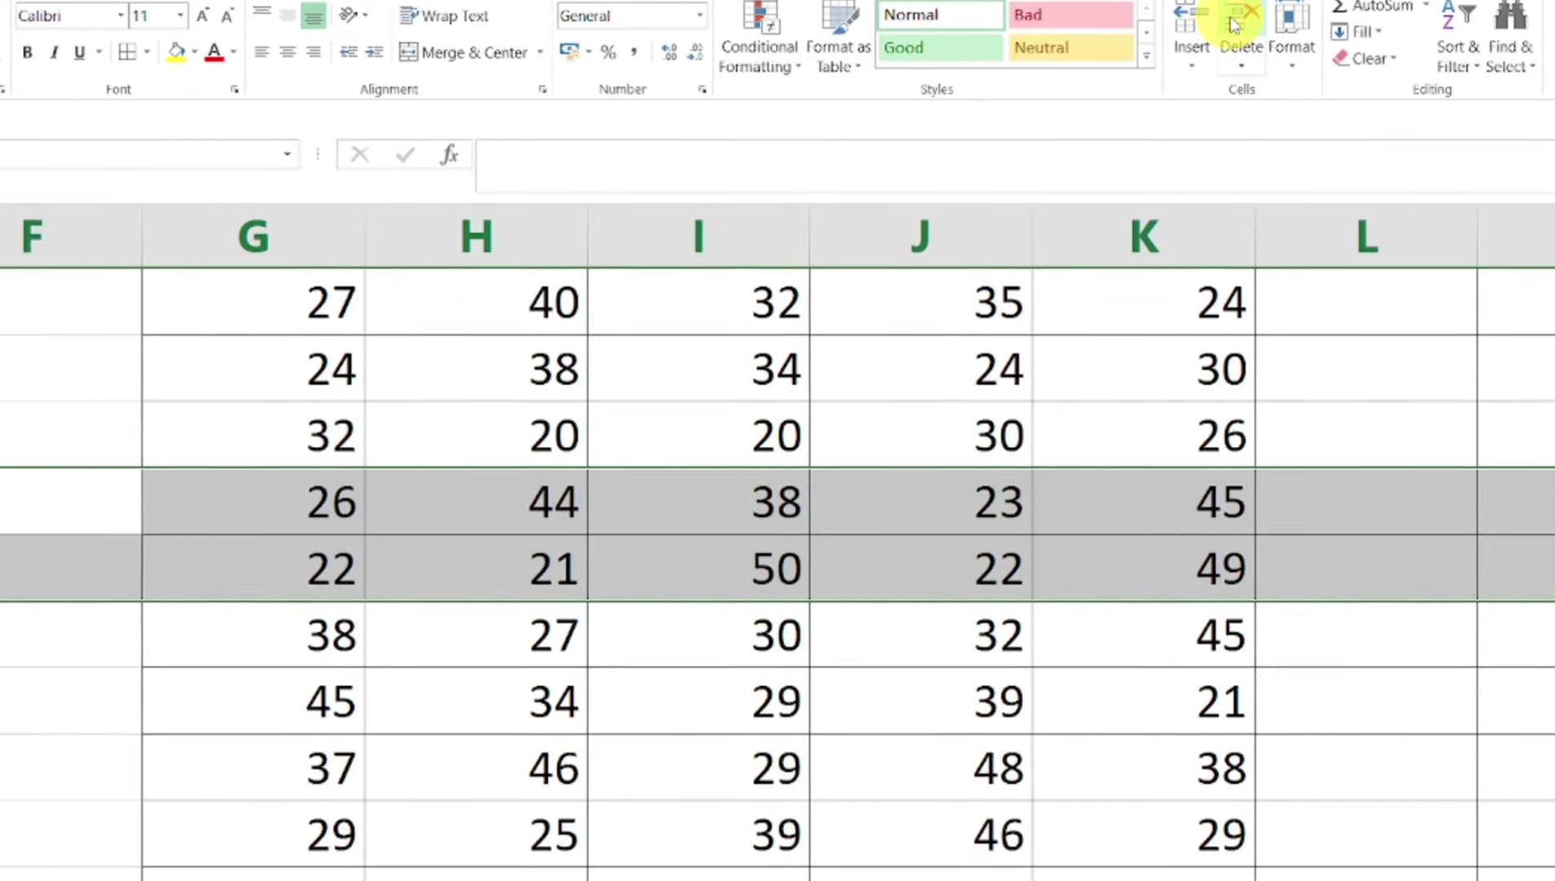
click(1242, 54)
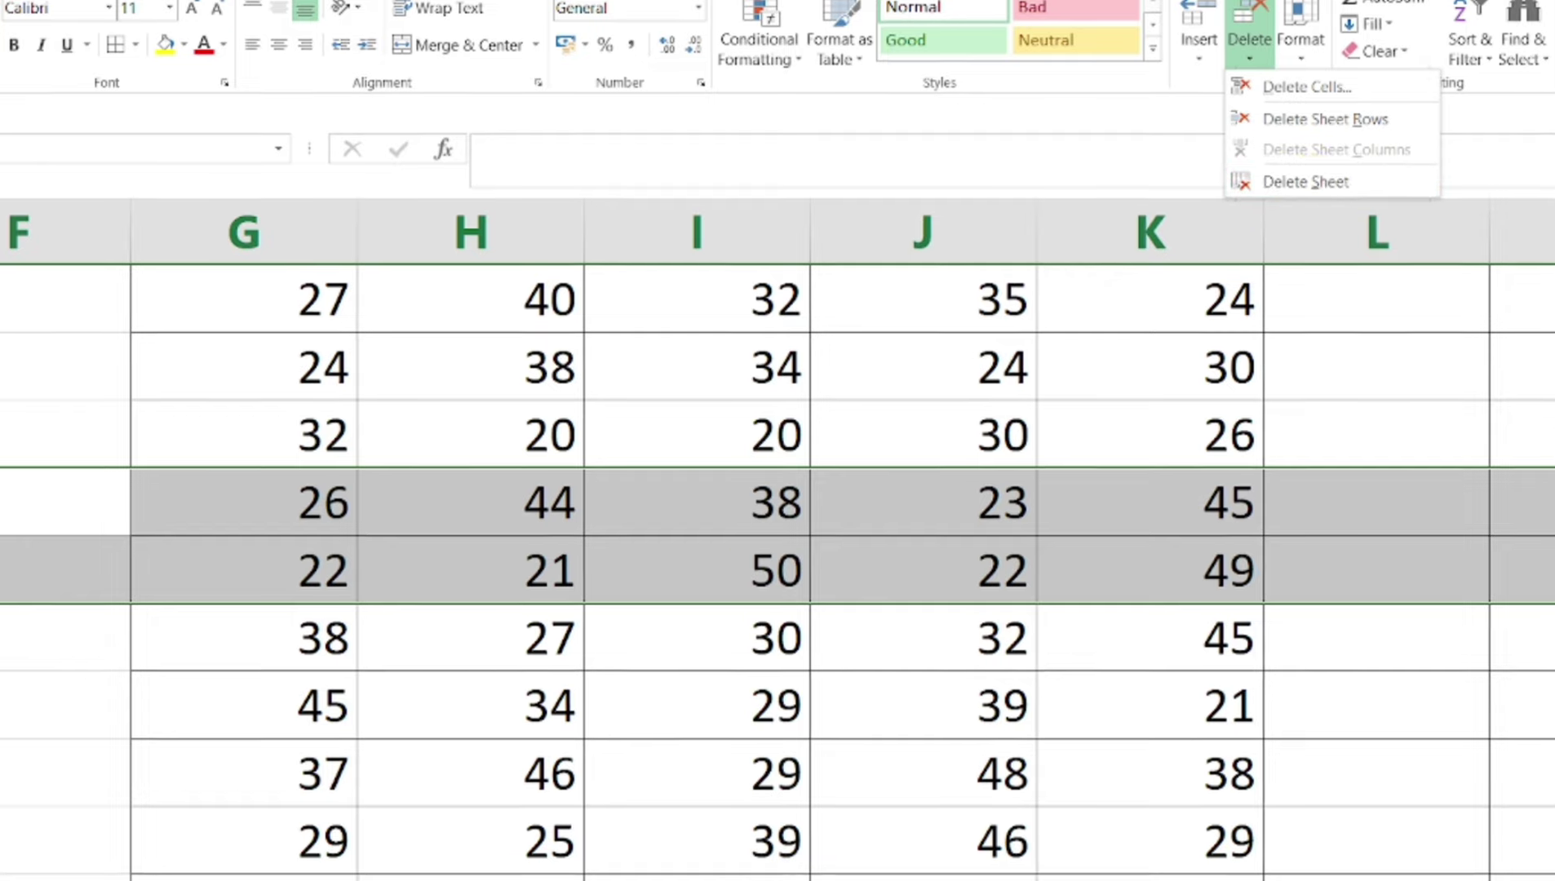
key(Escape)
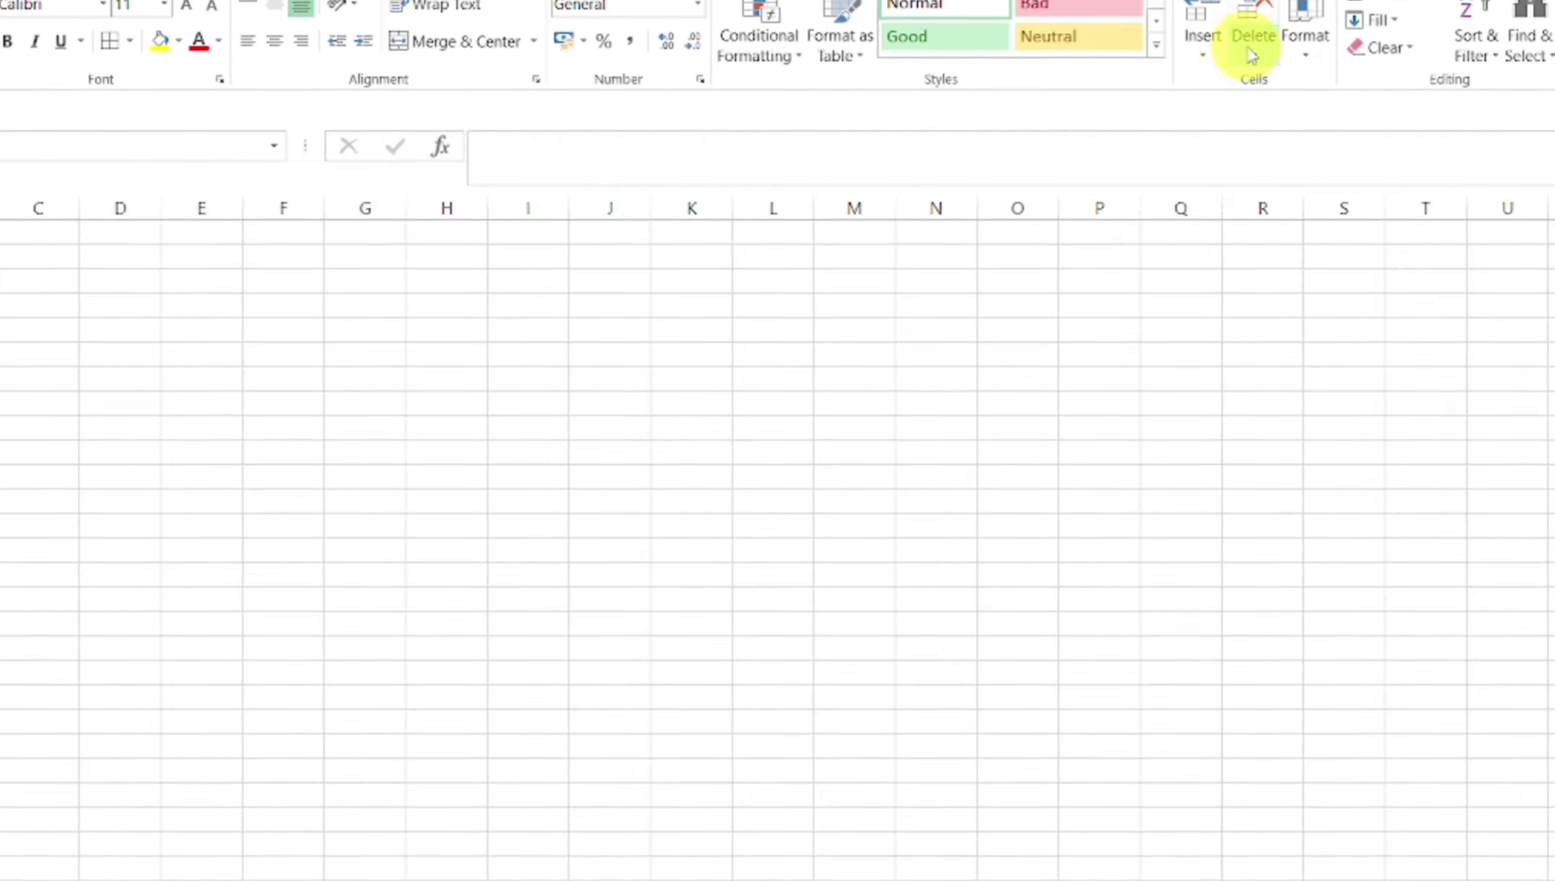
click(1253, 55)
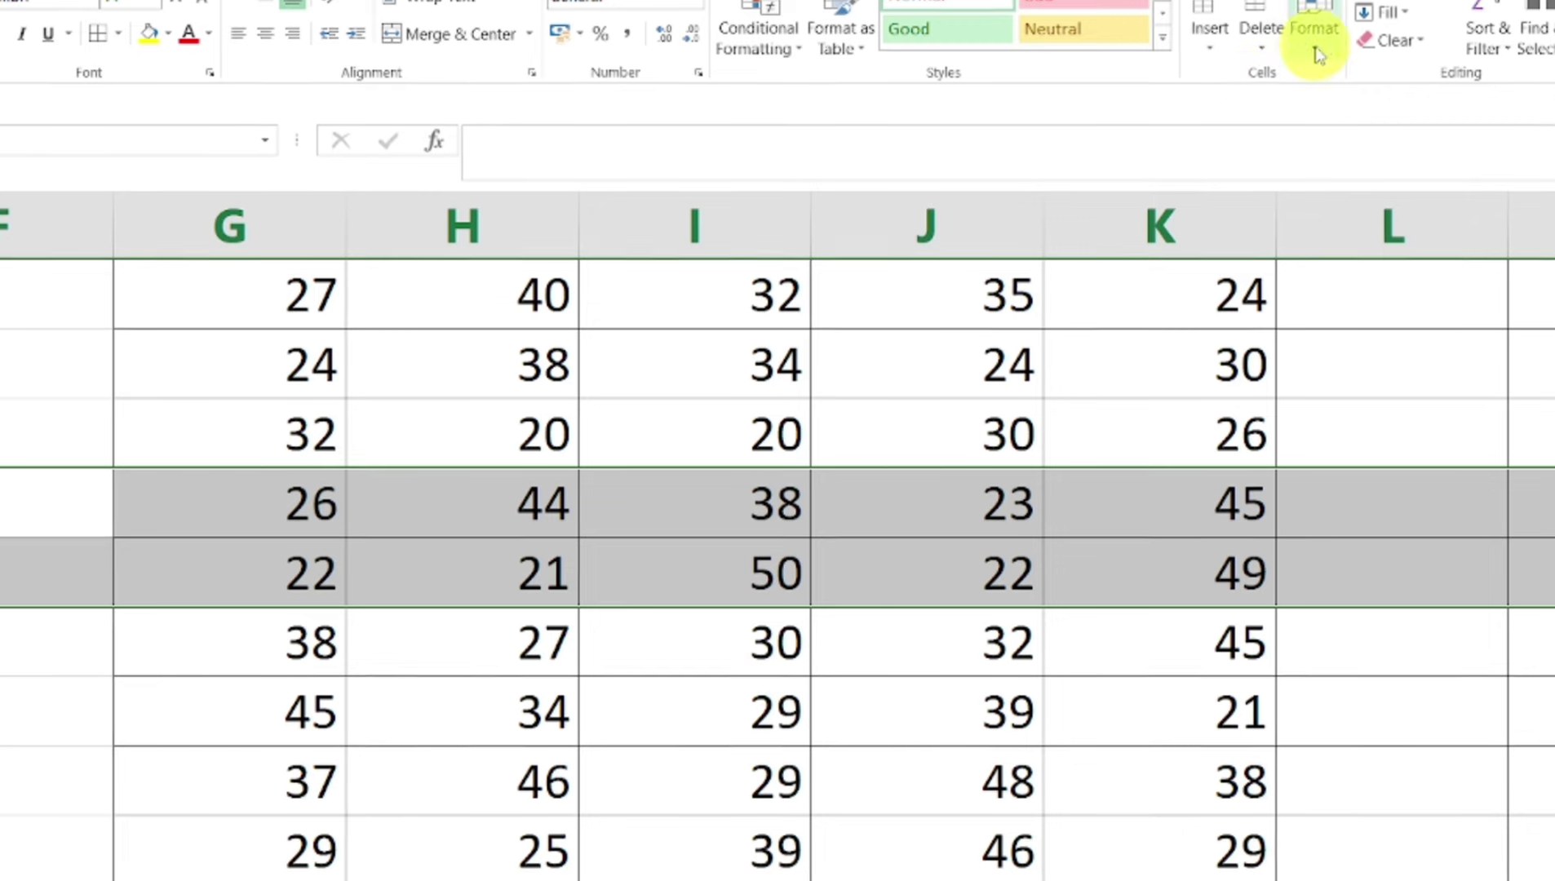
click(1321, 25)
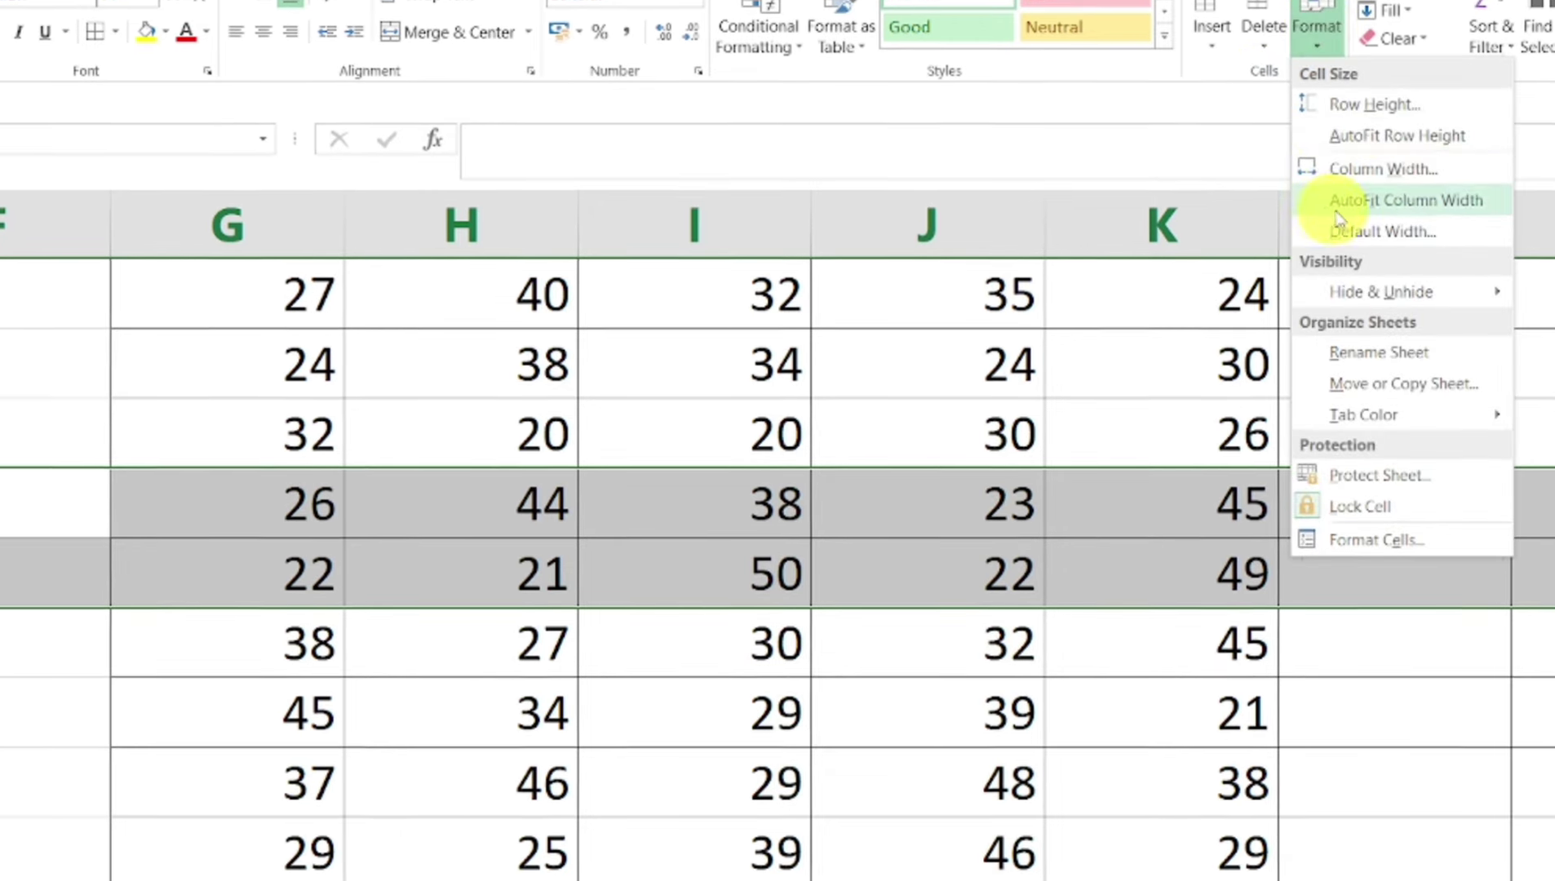
click(1378, 108)
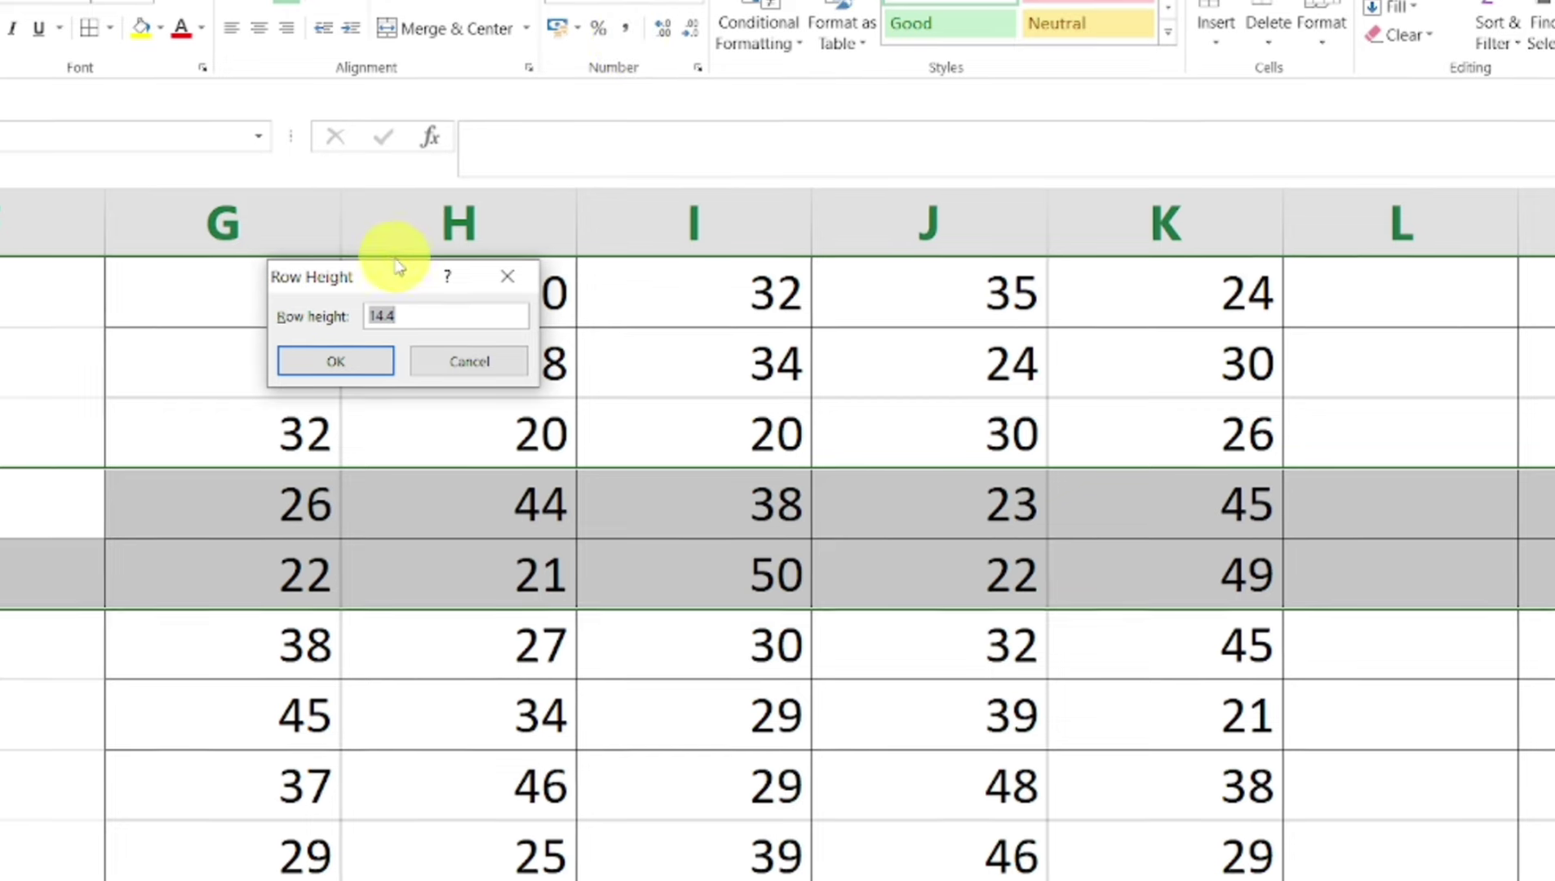
drag(400, 277, 726, 48)
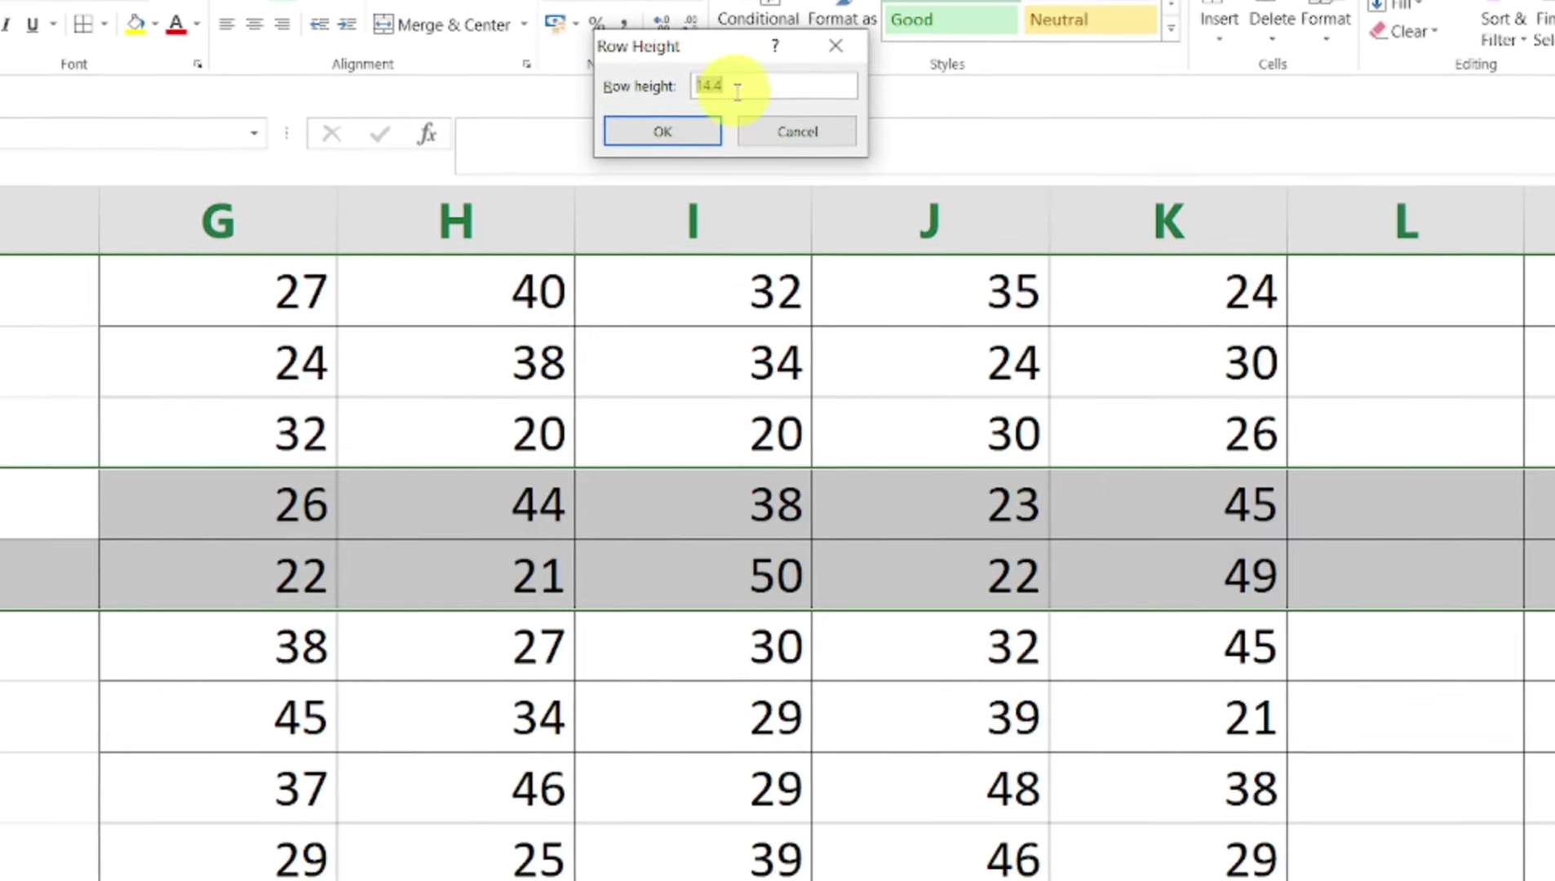
click(711, 91)
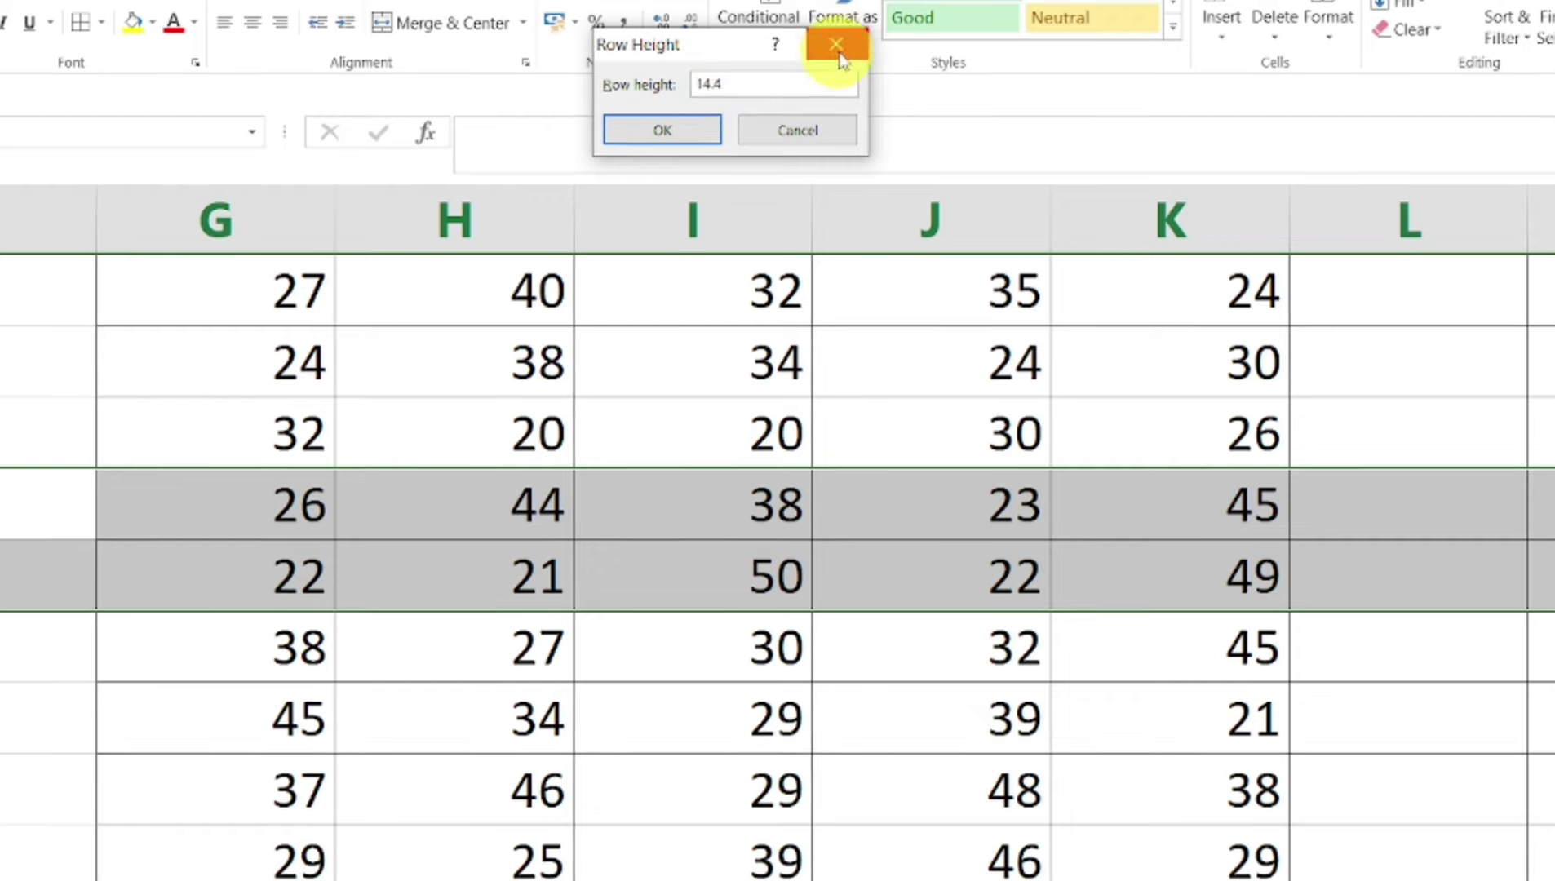
click(840, 58)
drag(479, 319, 440, 798)
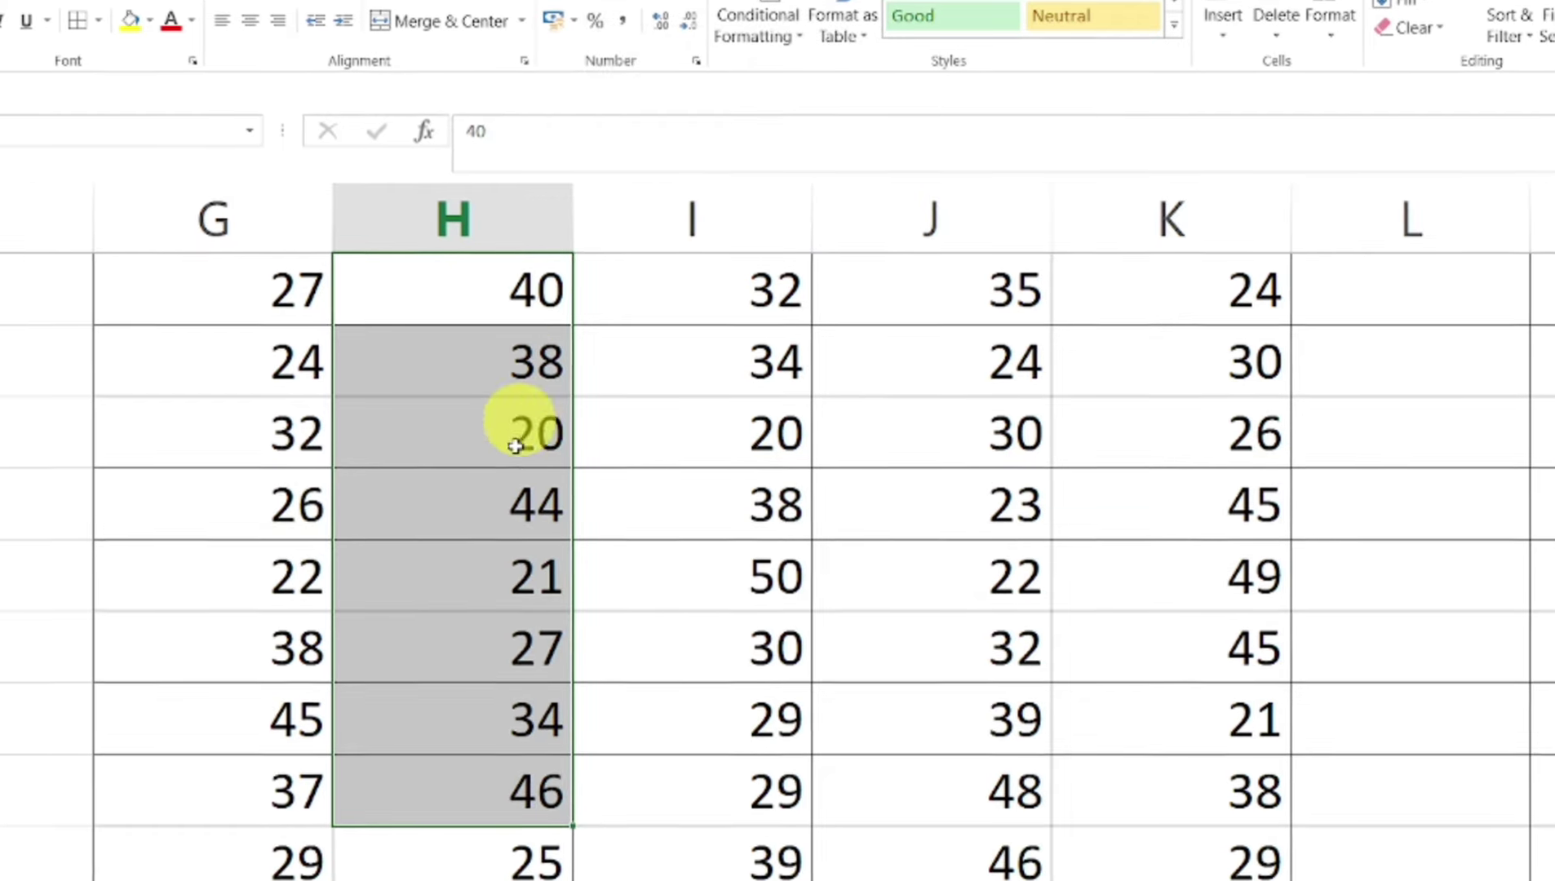
Set the row height of the rows holding 40 to 46 to 20
click(1331, 24)
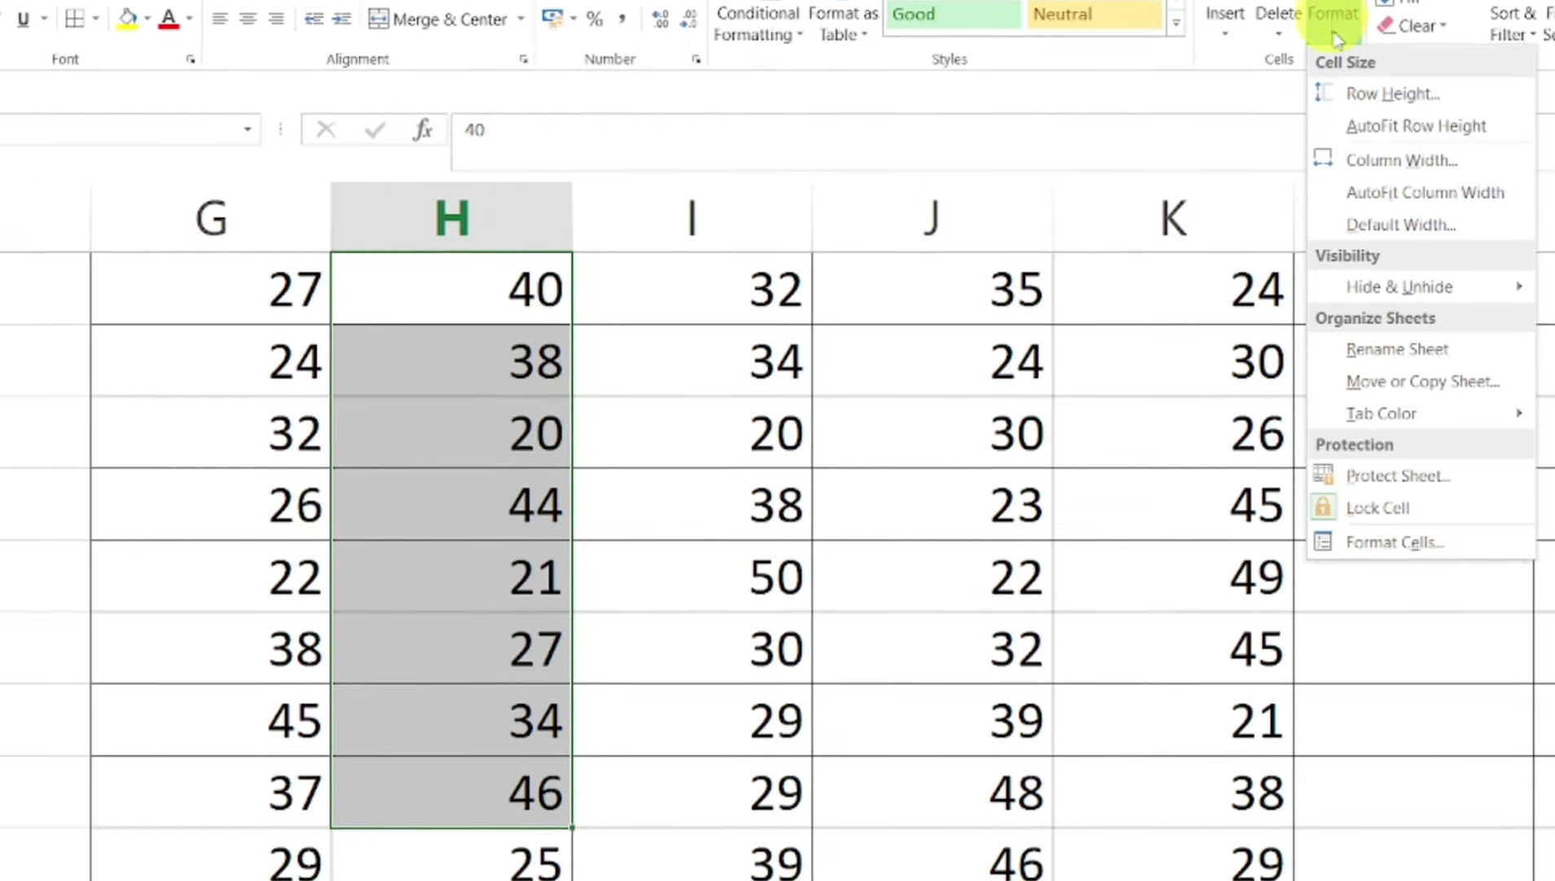
click(1370, 93)
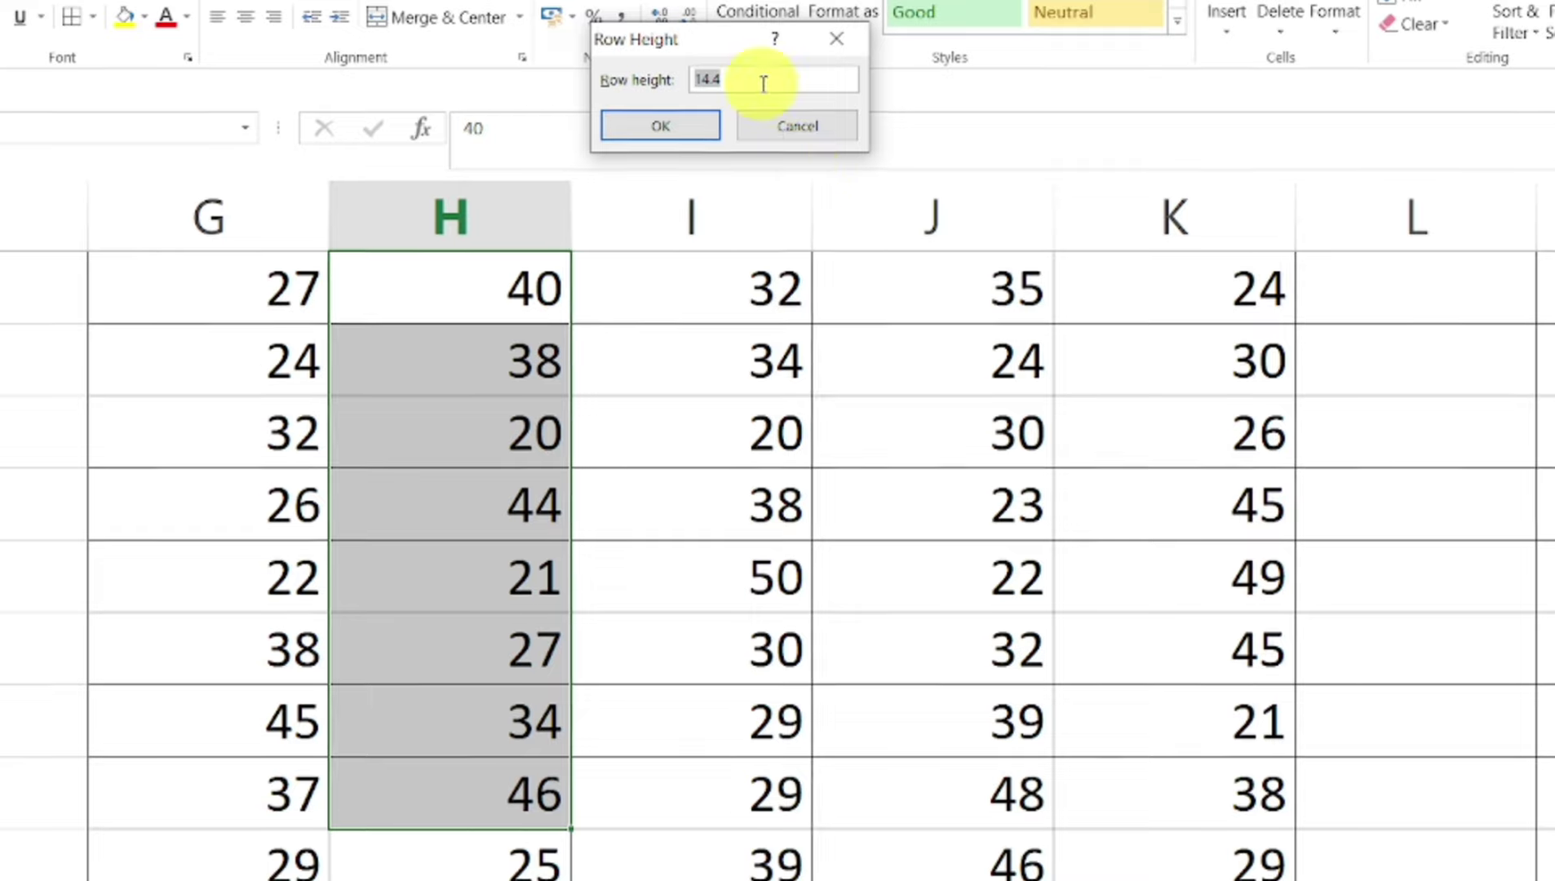
text(20)
key(Return)
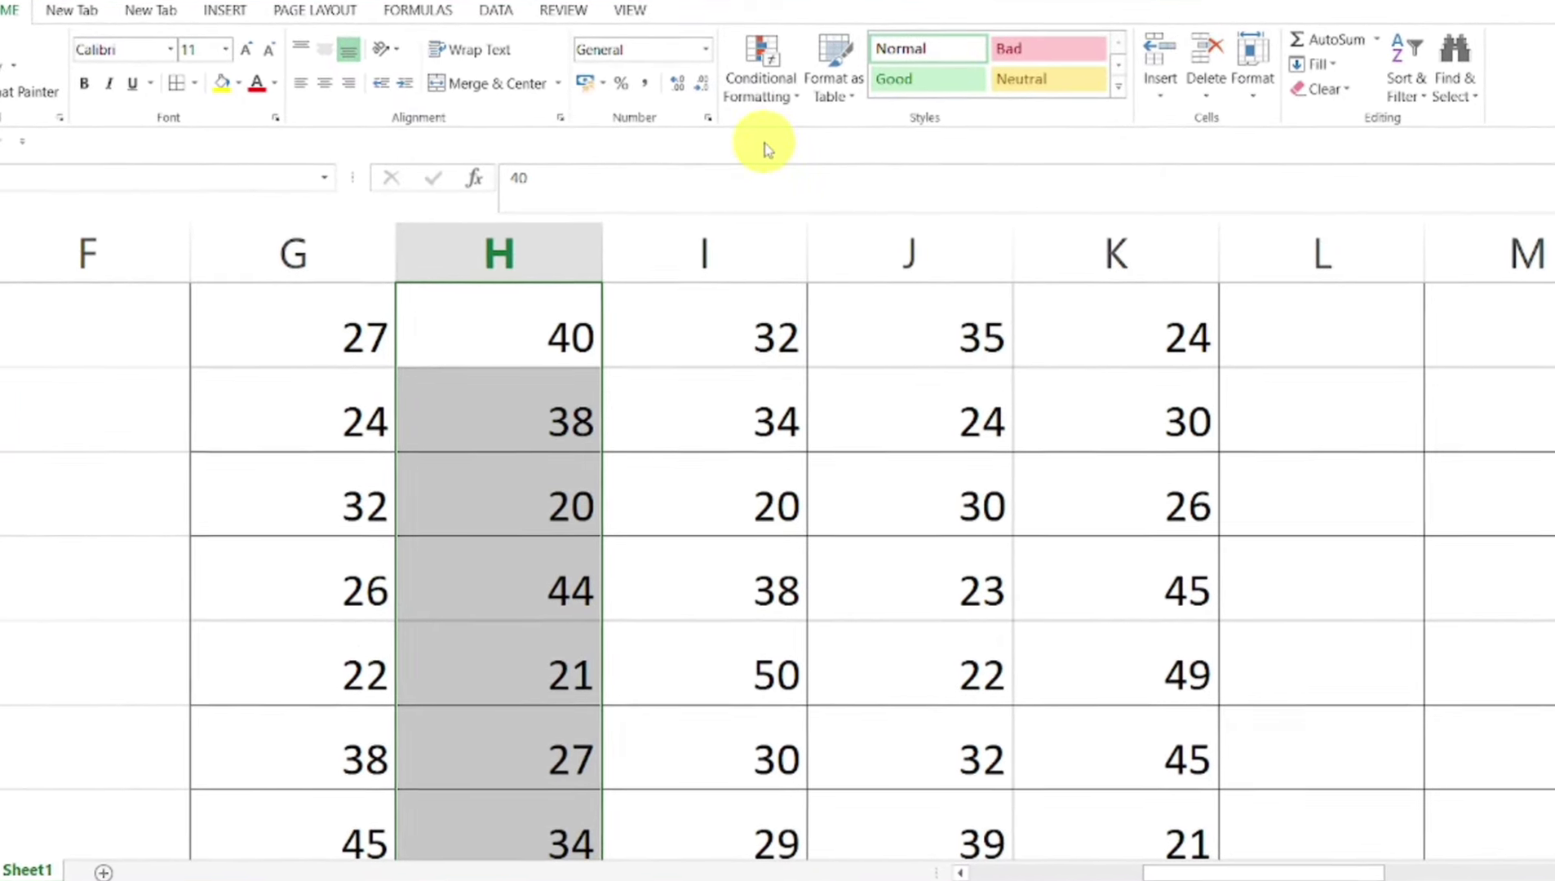
AutoFit those rows' height back to their content
click(1252, 90)
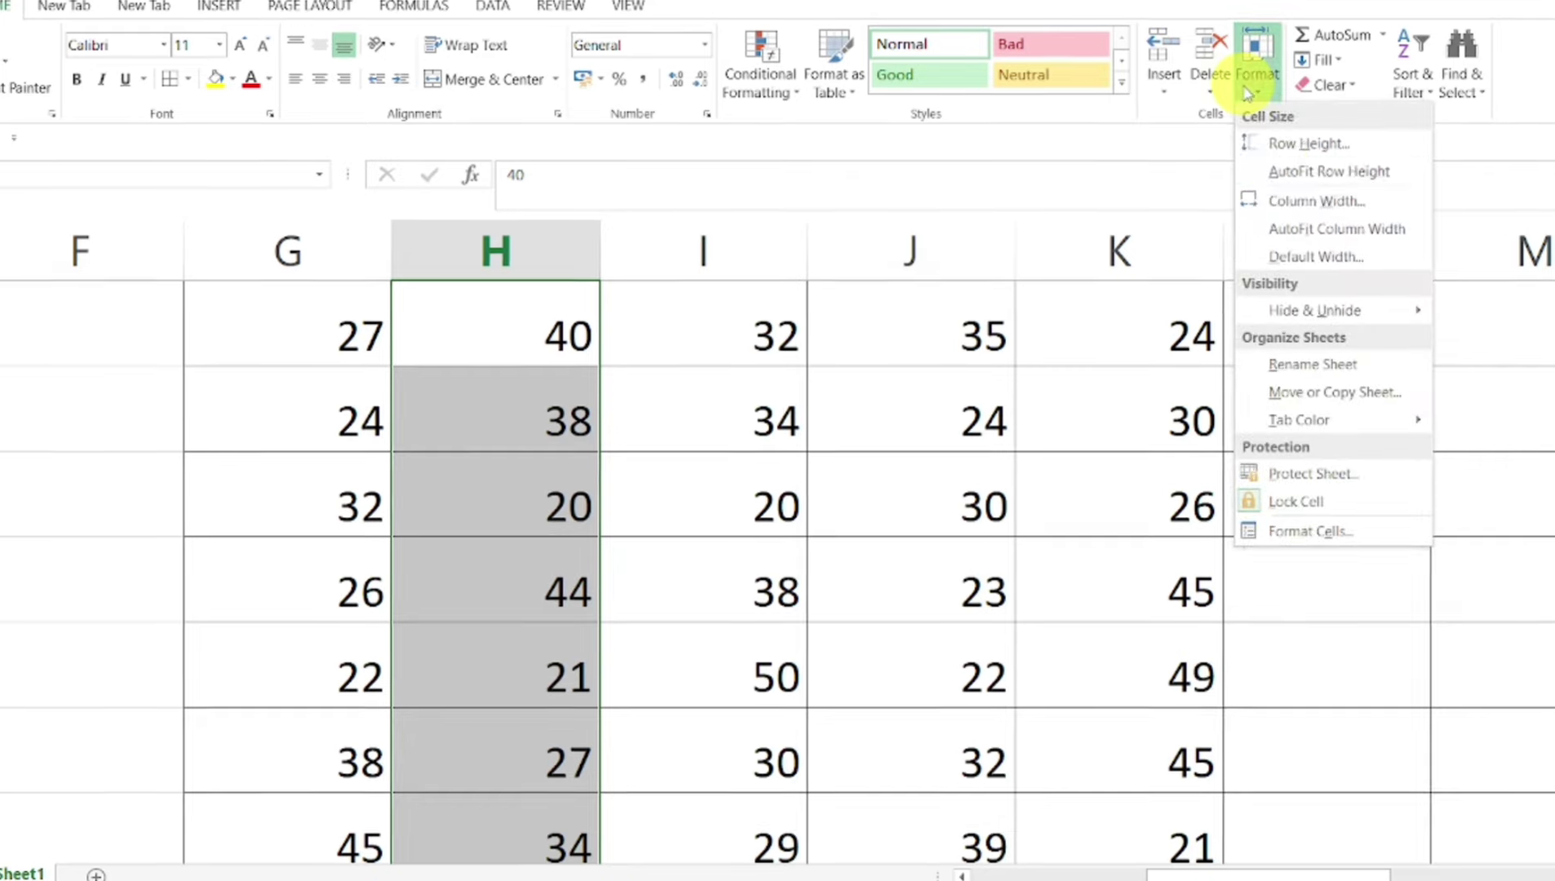
click(1284, 169)
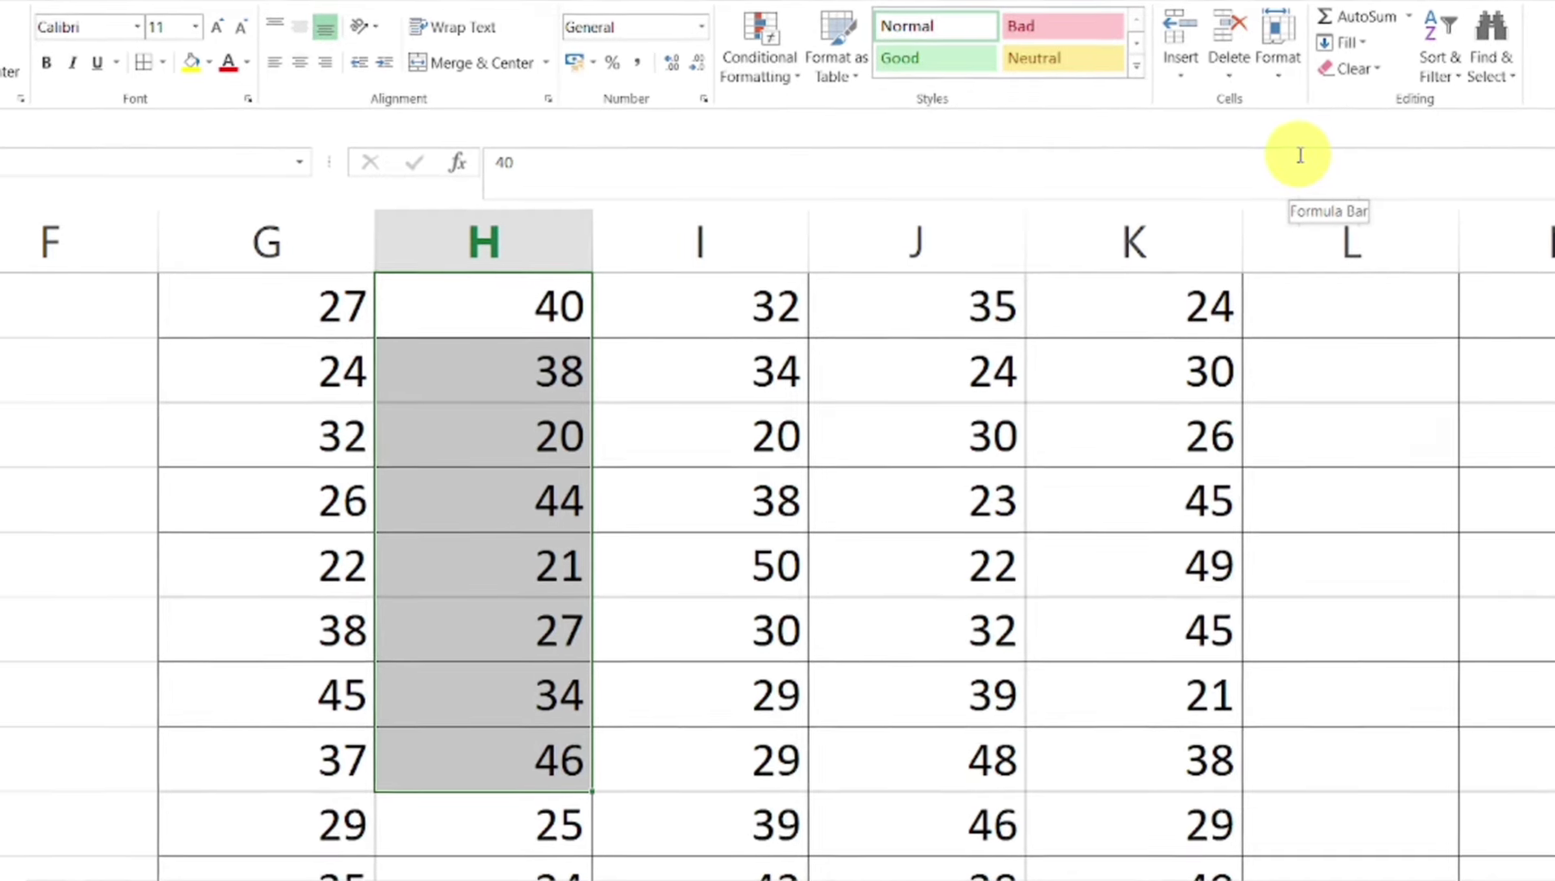
click(1270, 82)
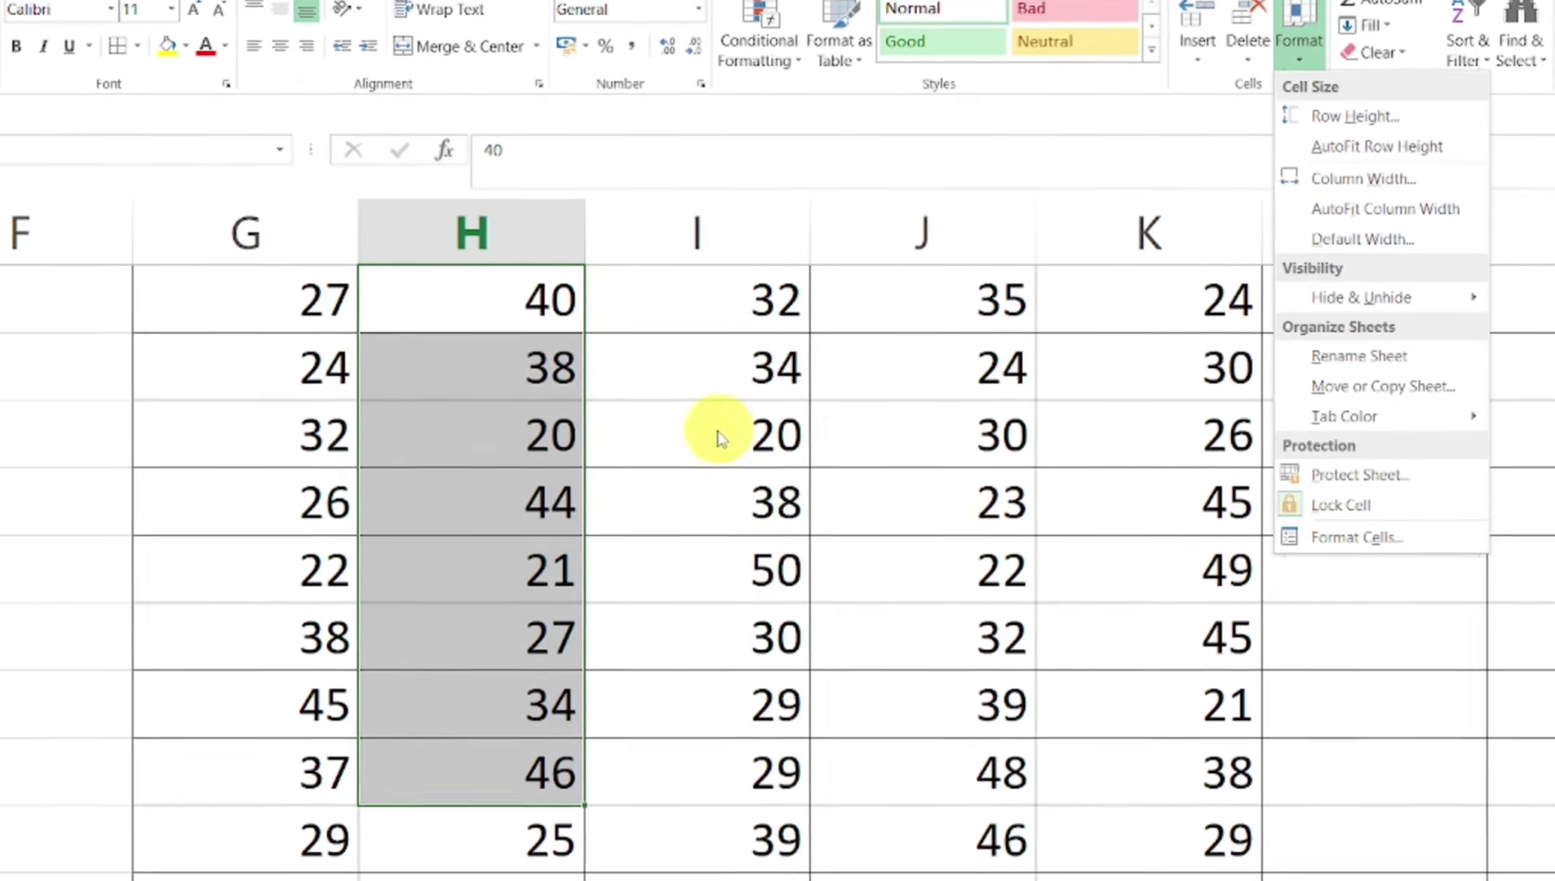
click(342, 368)
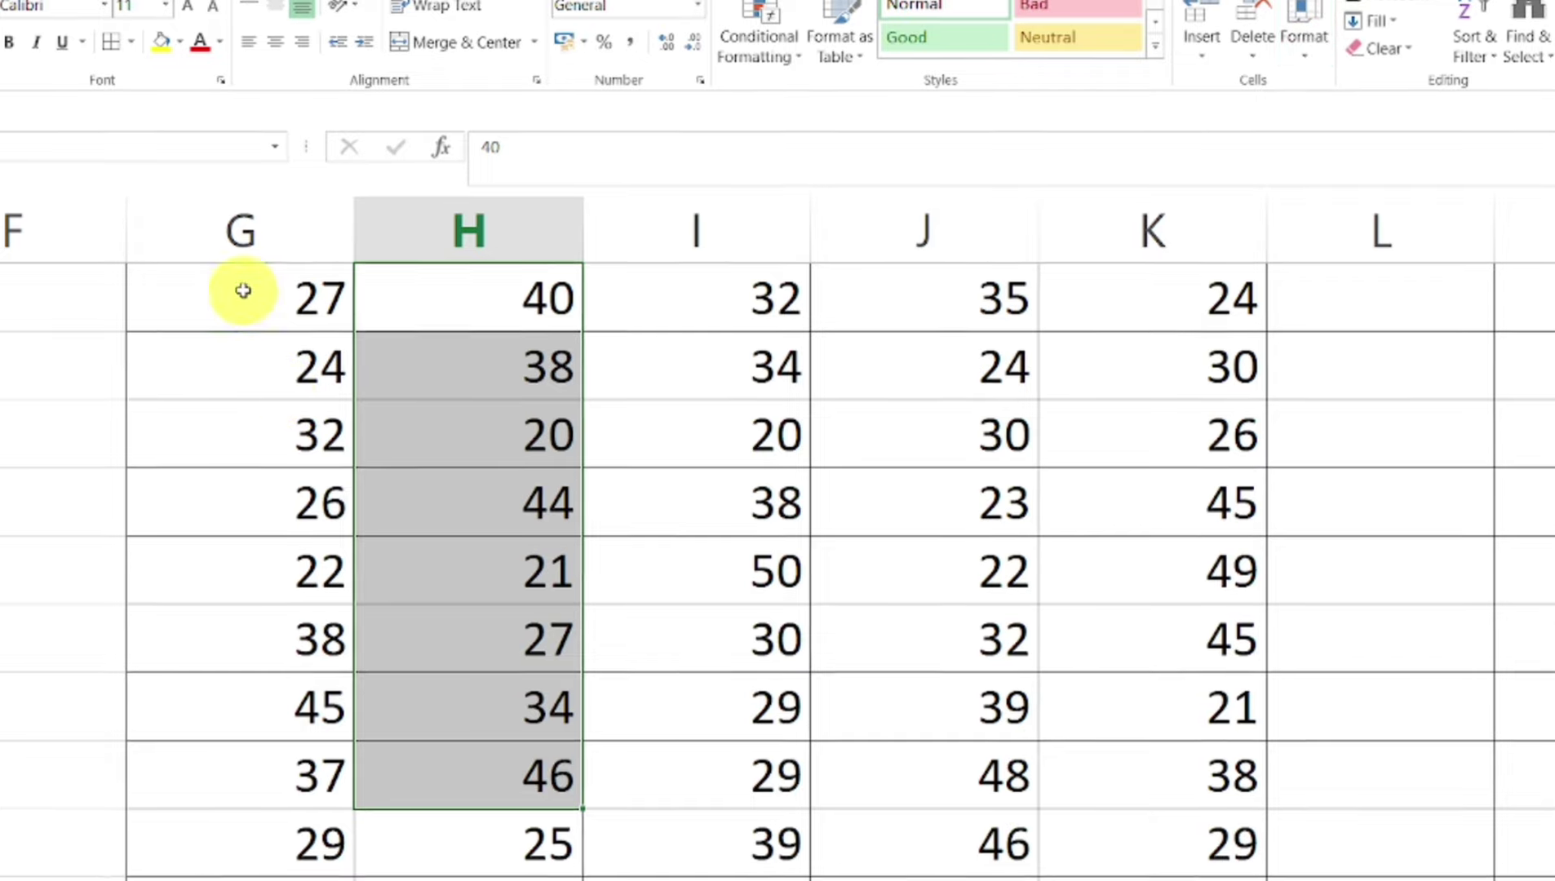
Set columns G–K to width 4, then AutoFit their column width
drag(243, 290, 1104, 583)
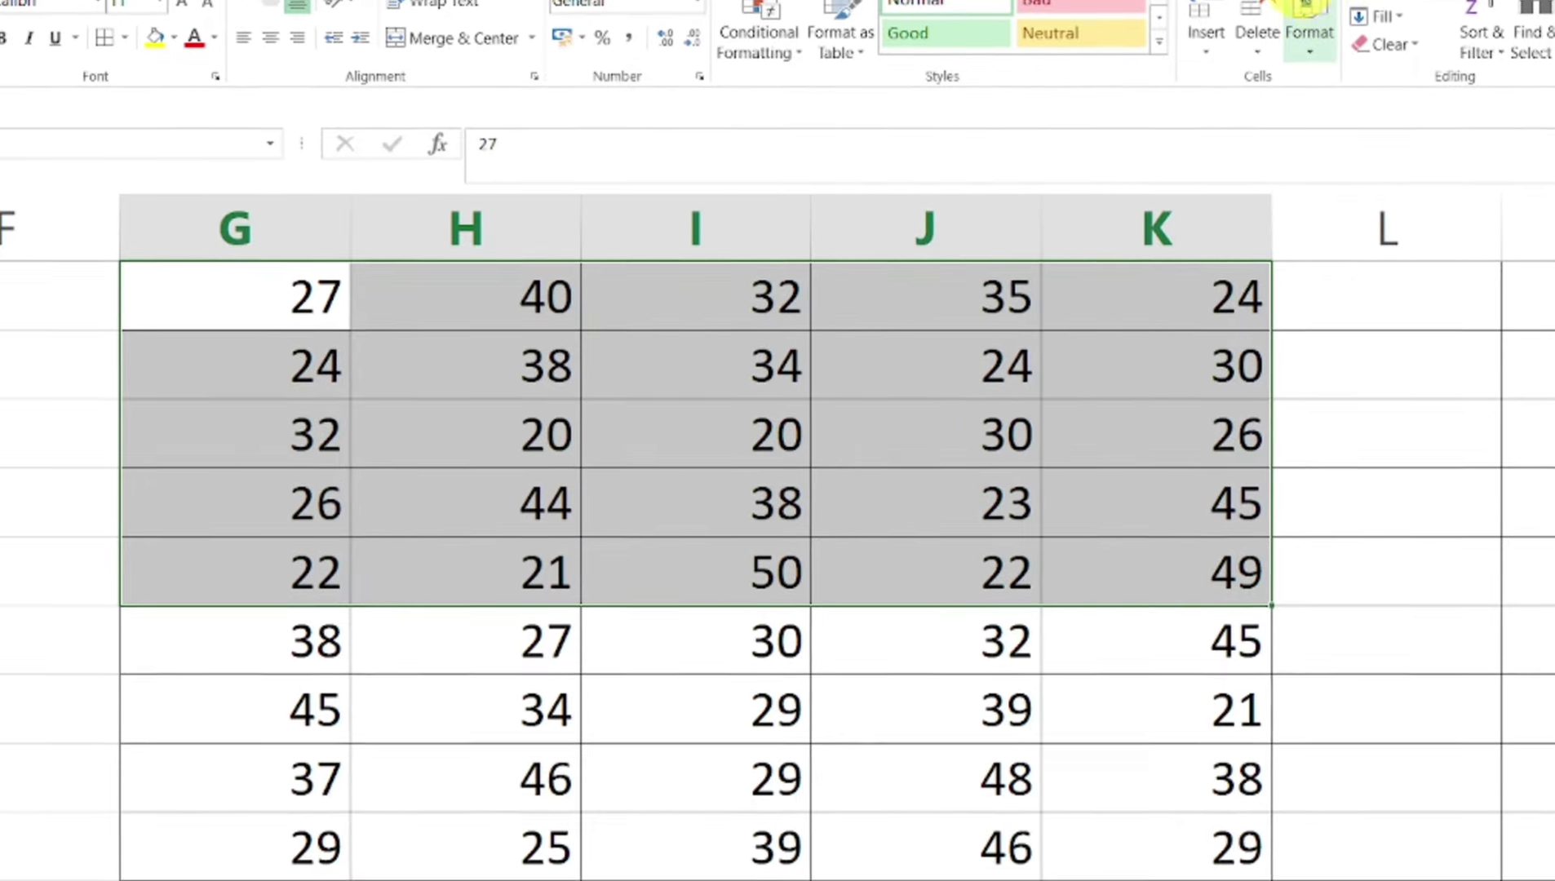
click(1309, 28)
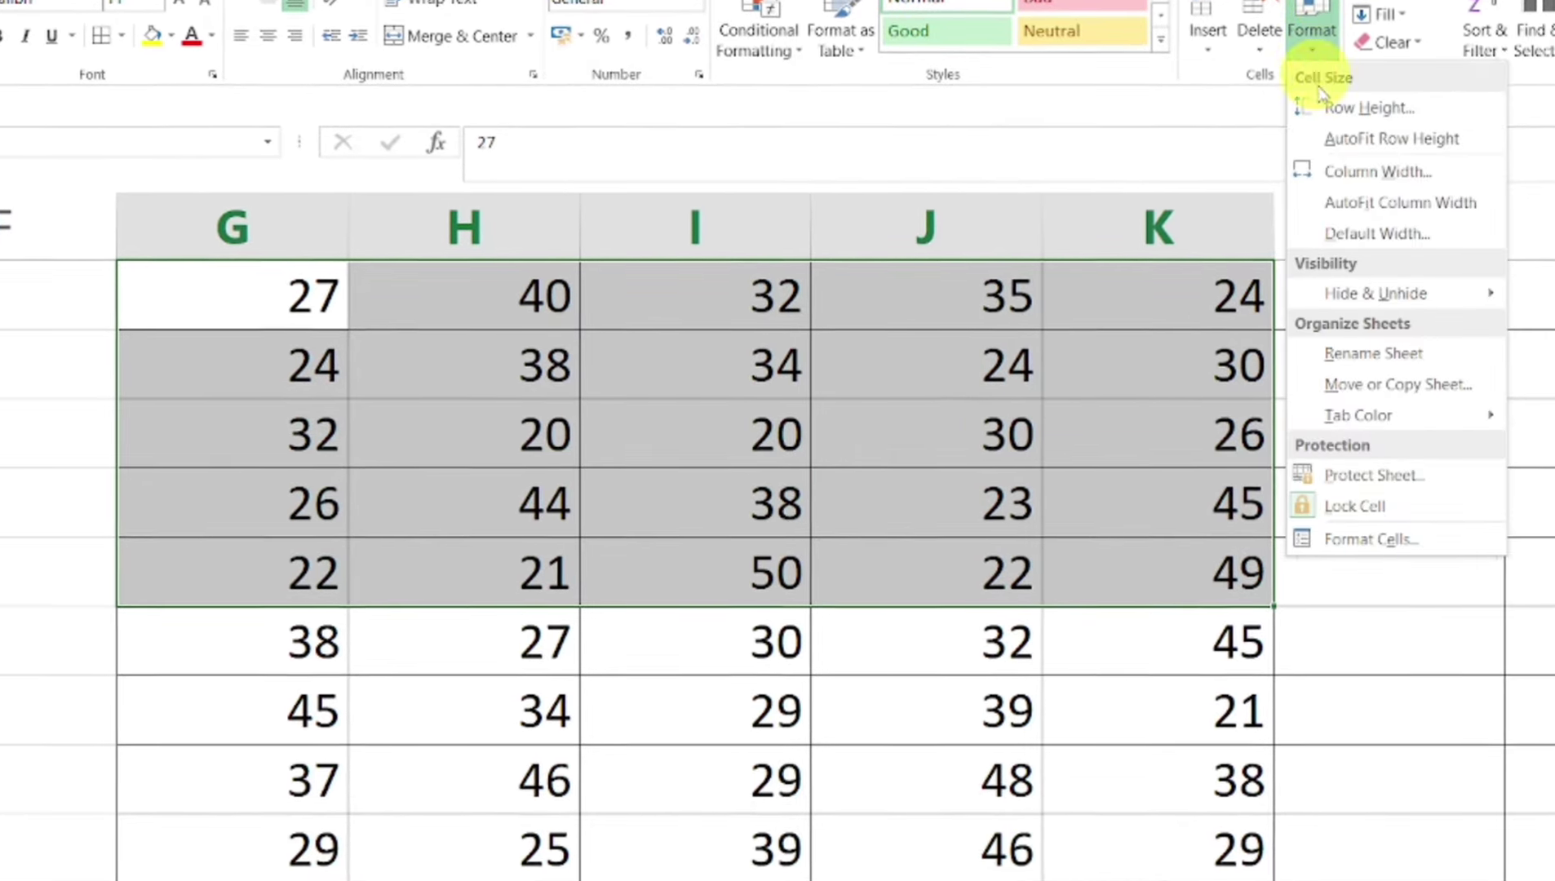
click(1373, 172)
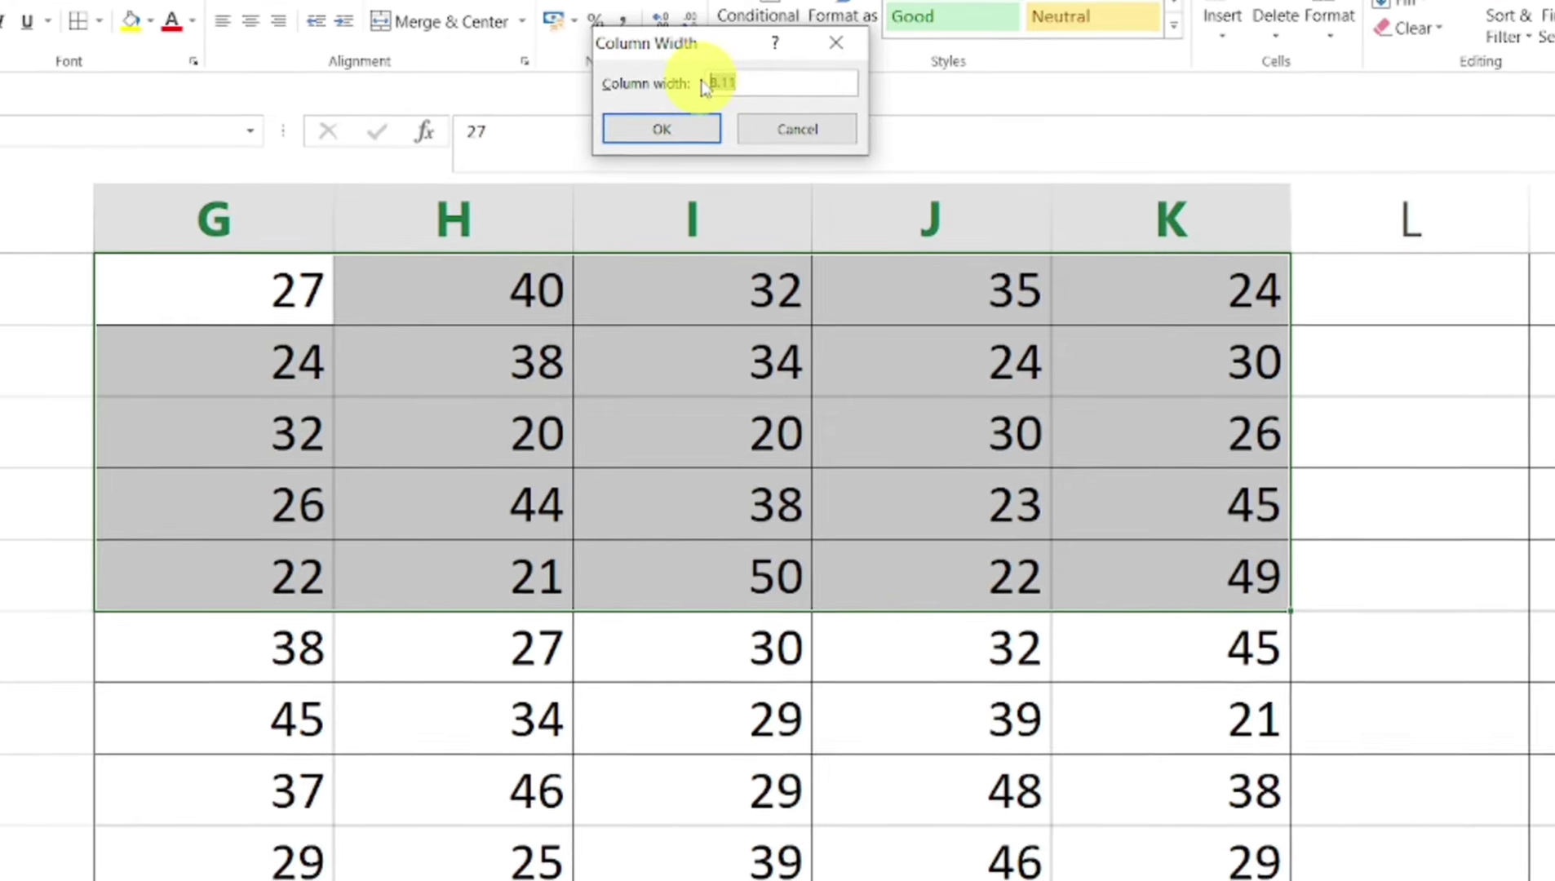
text(4)
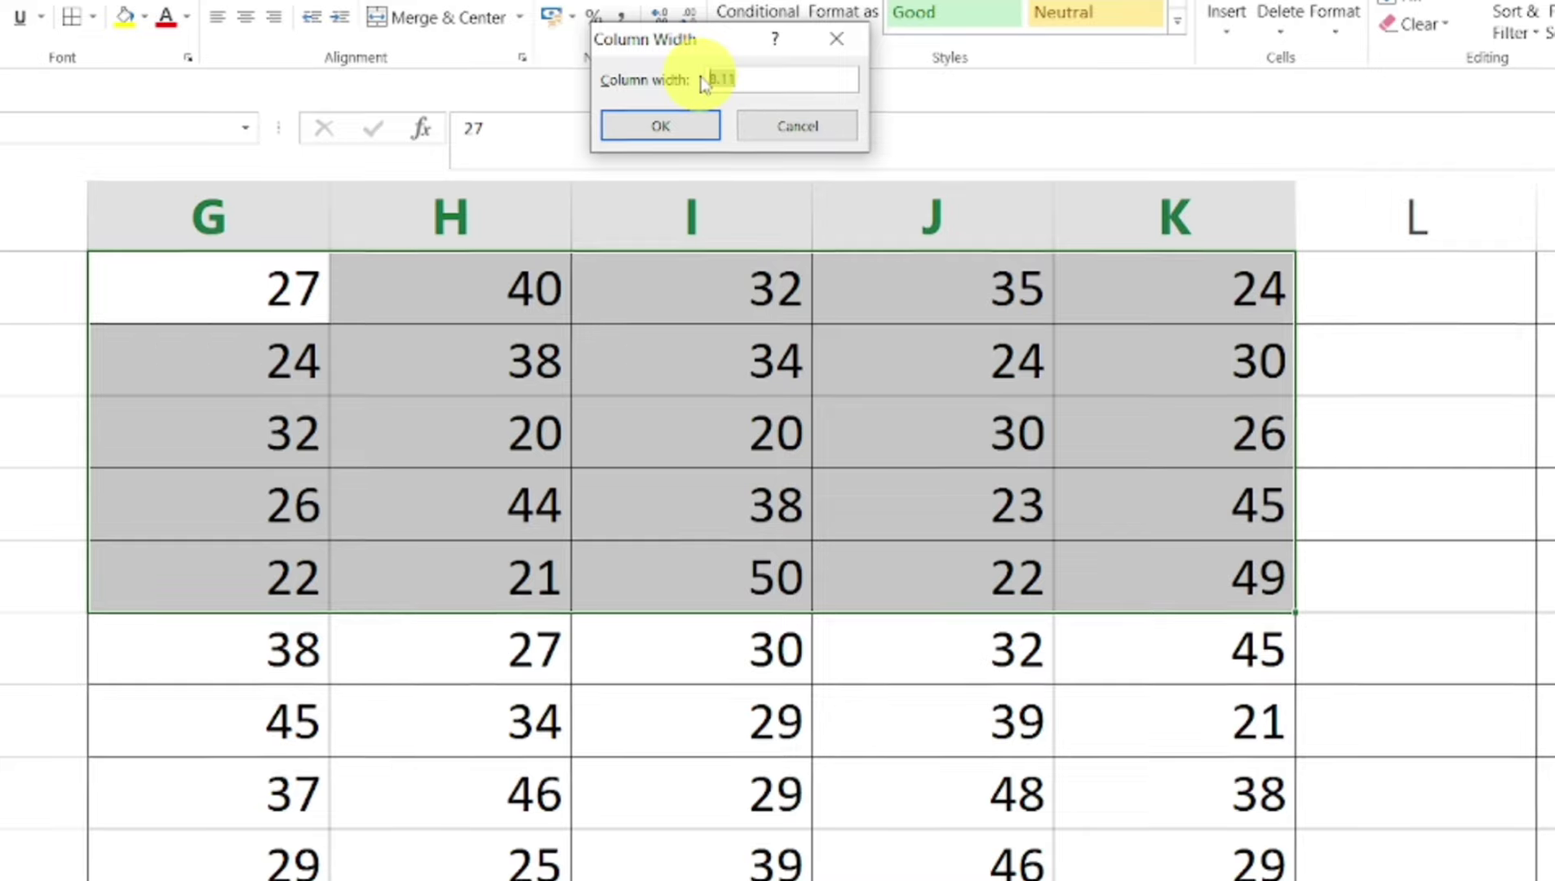
key(Return)
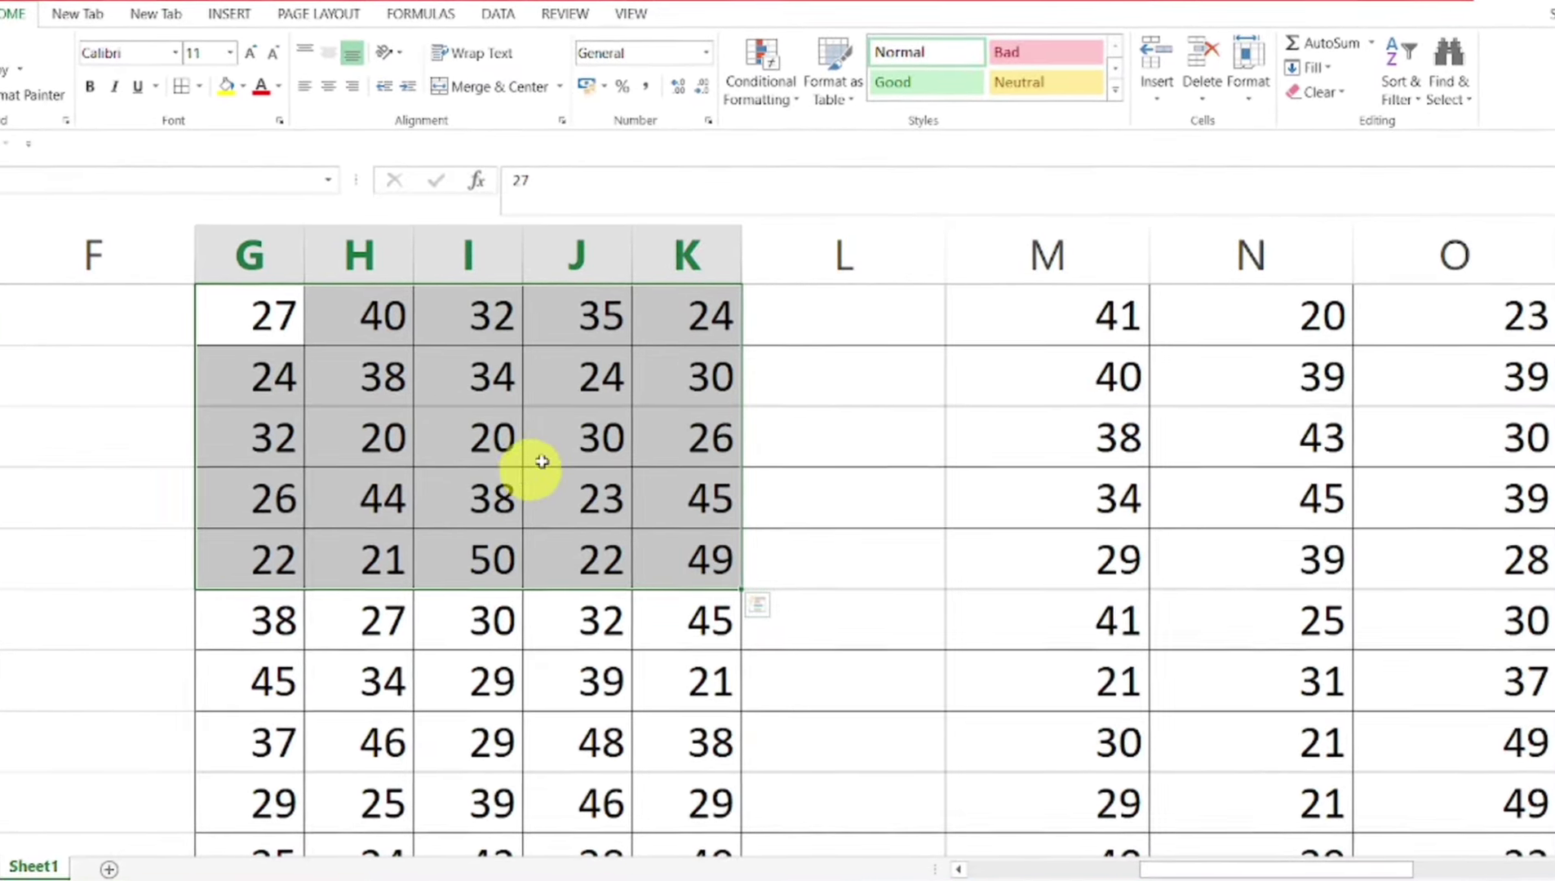
click(1250, 82)
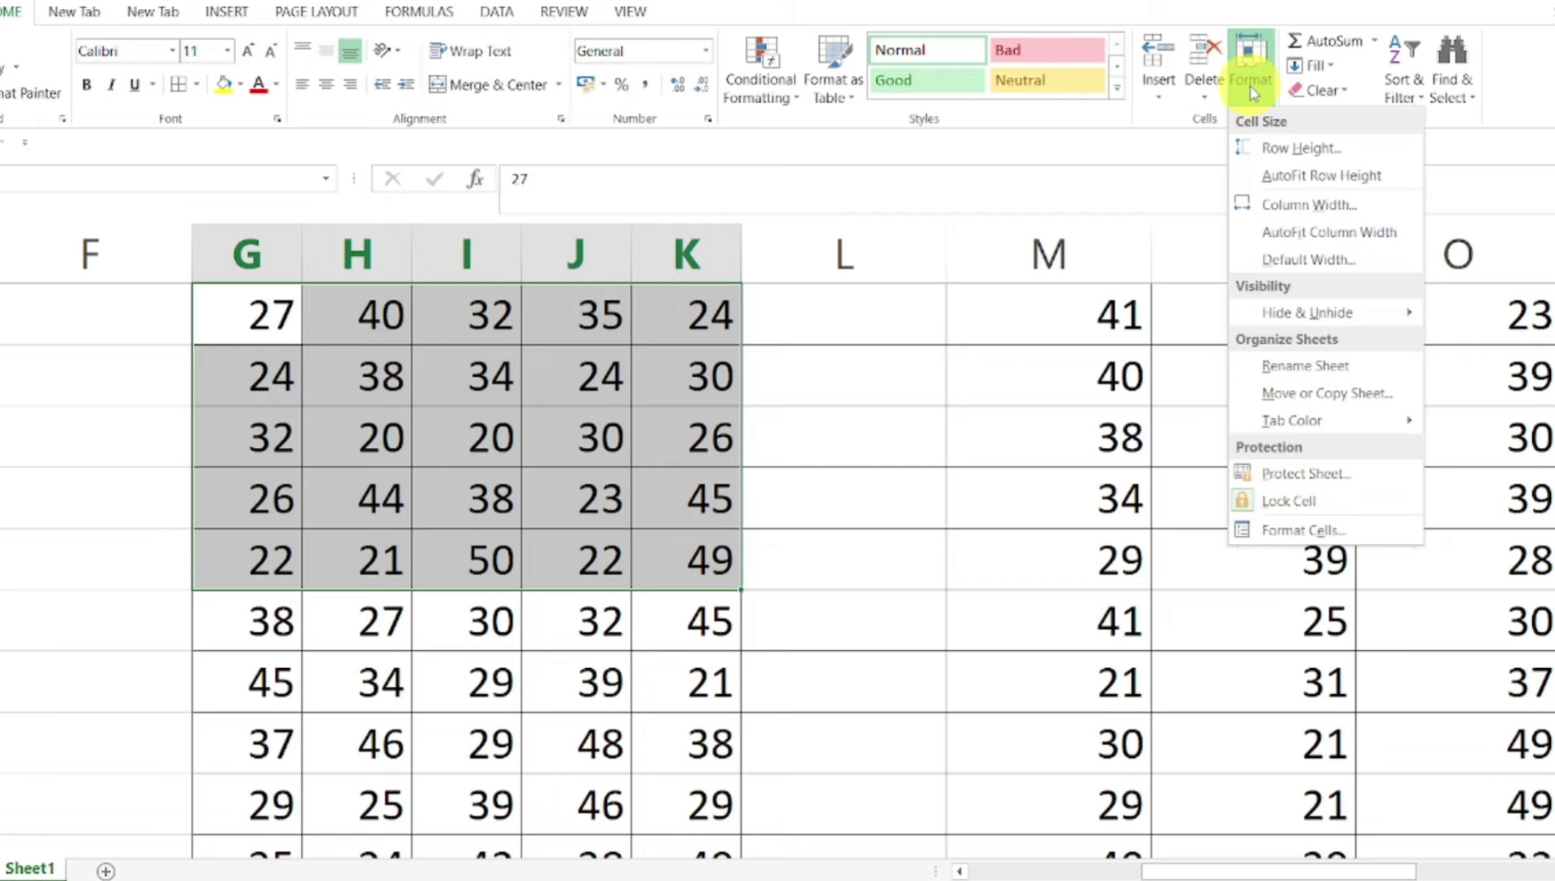
click(1307, 232)
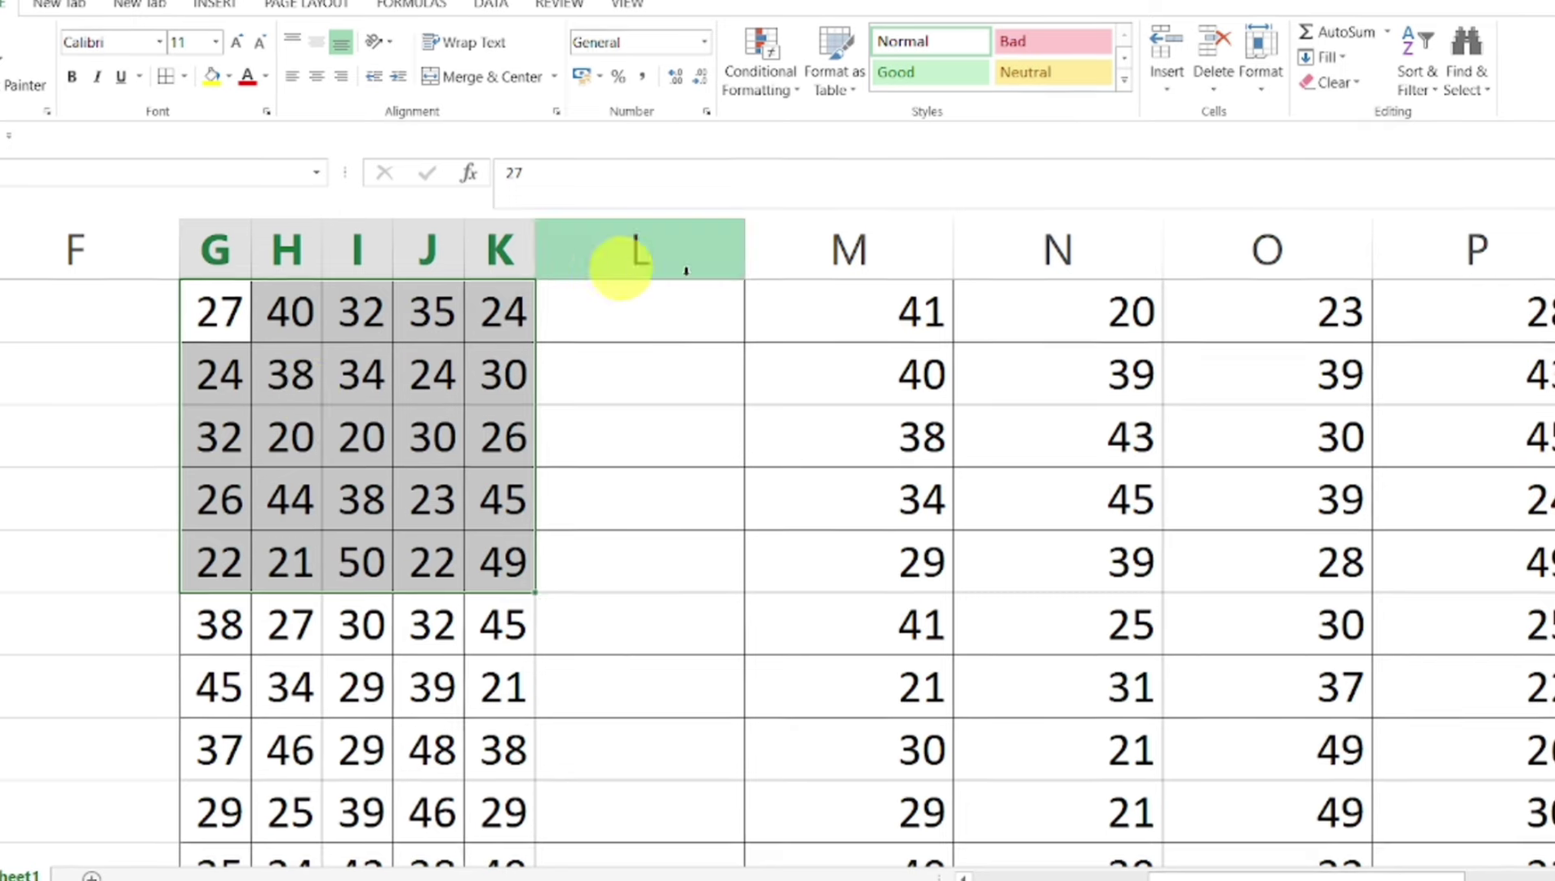
Select column M and AutoFit its width to the fdfsd41 entry in M1
click(823, 319)
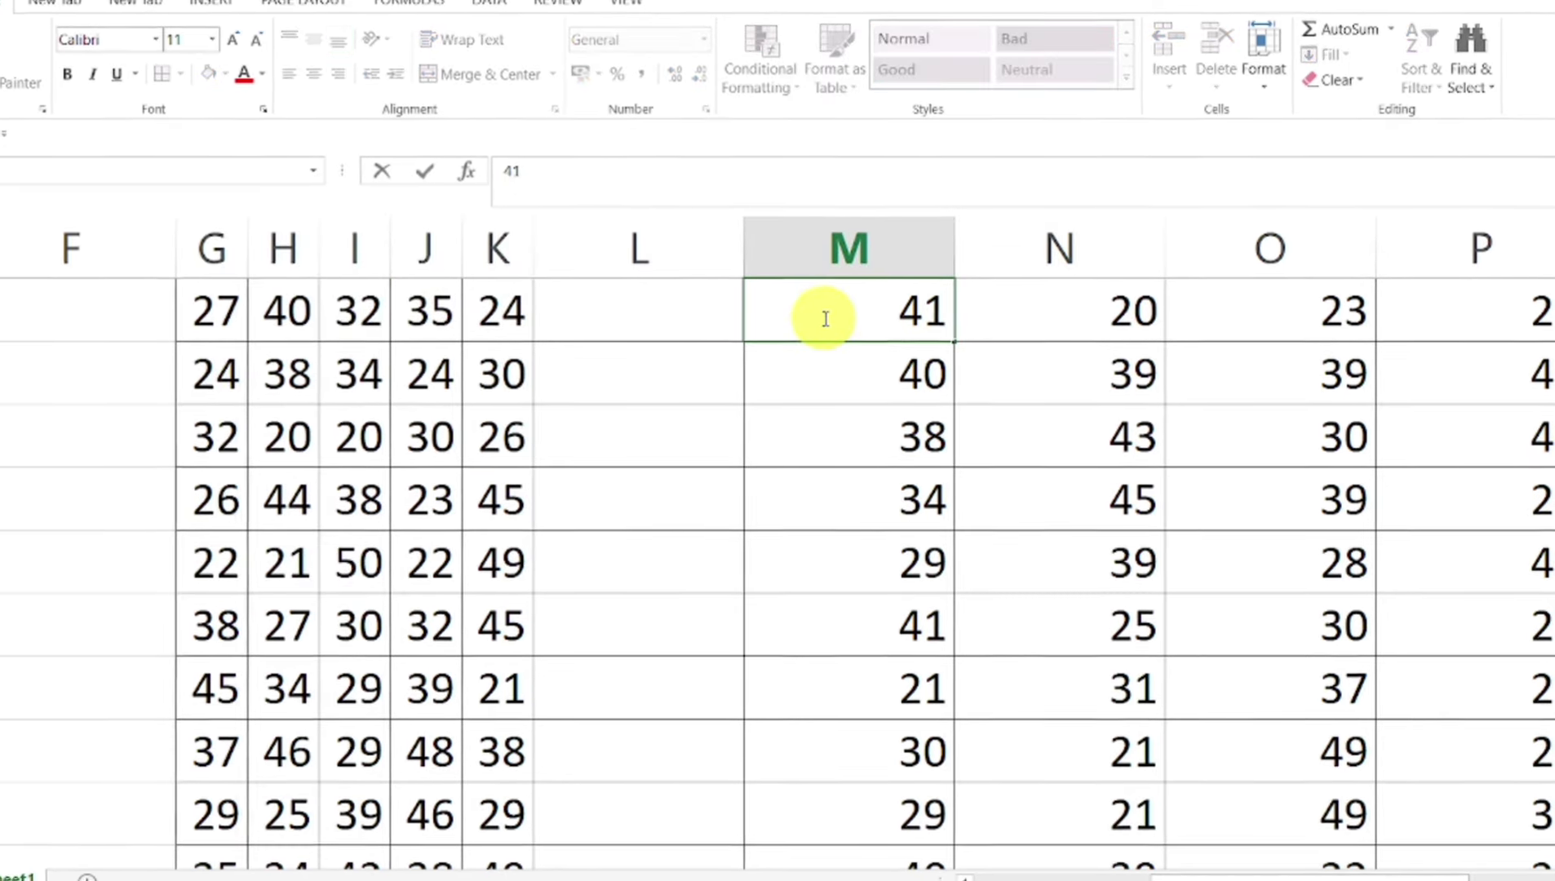
text(fdfsd)
click(850, 248)
click(1269, 69)
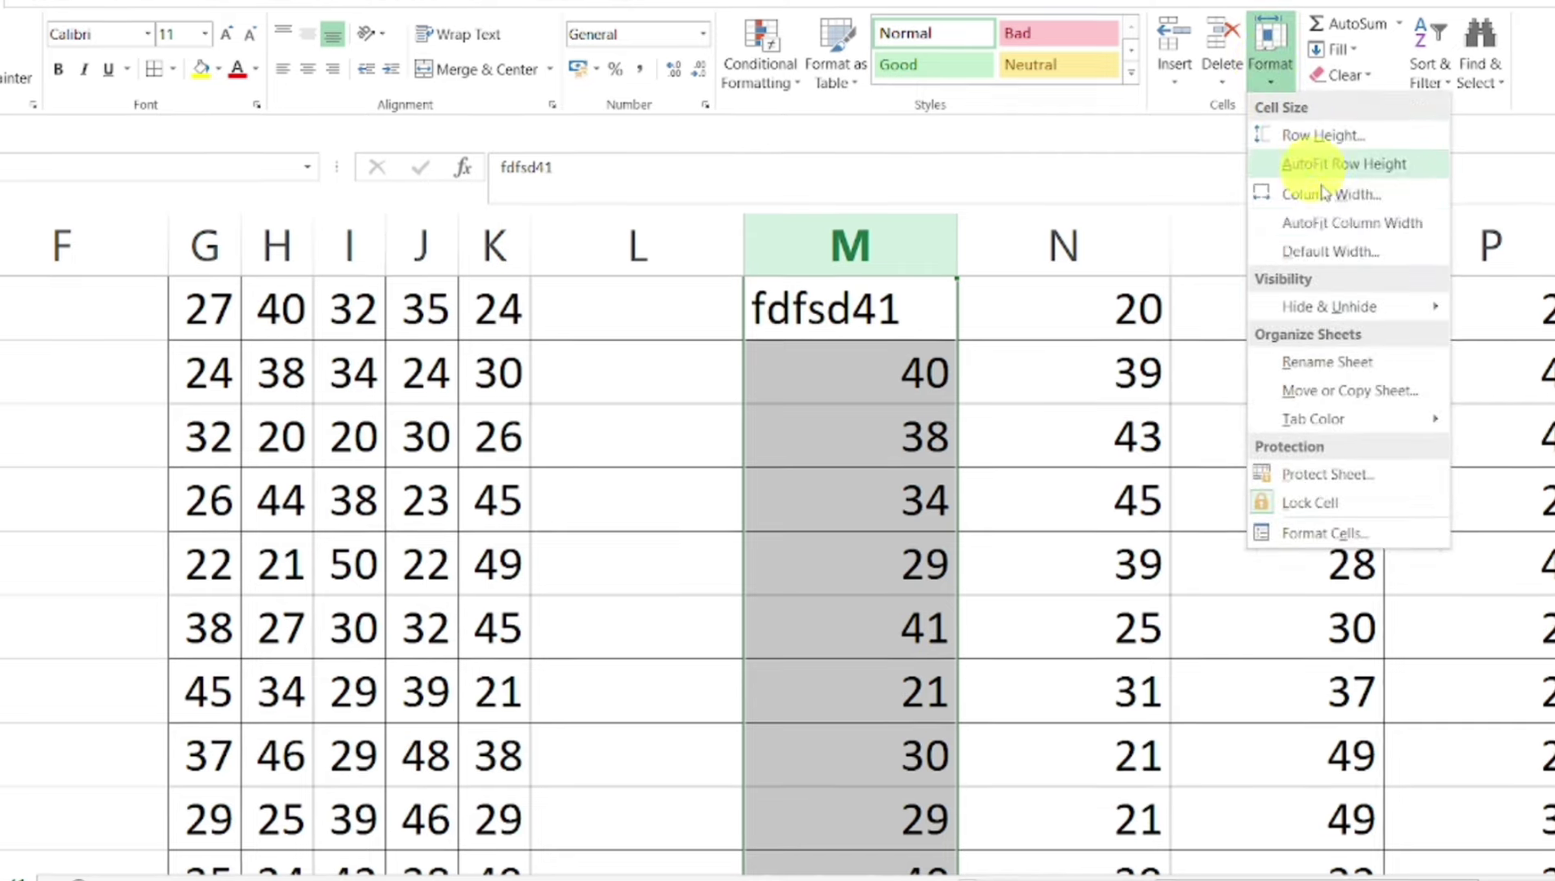
click(1326, 218)
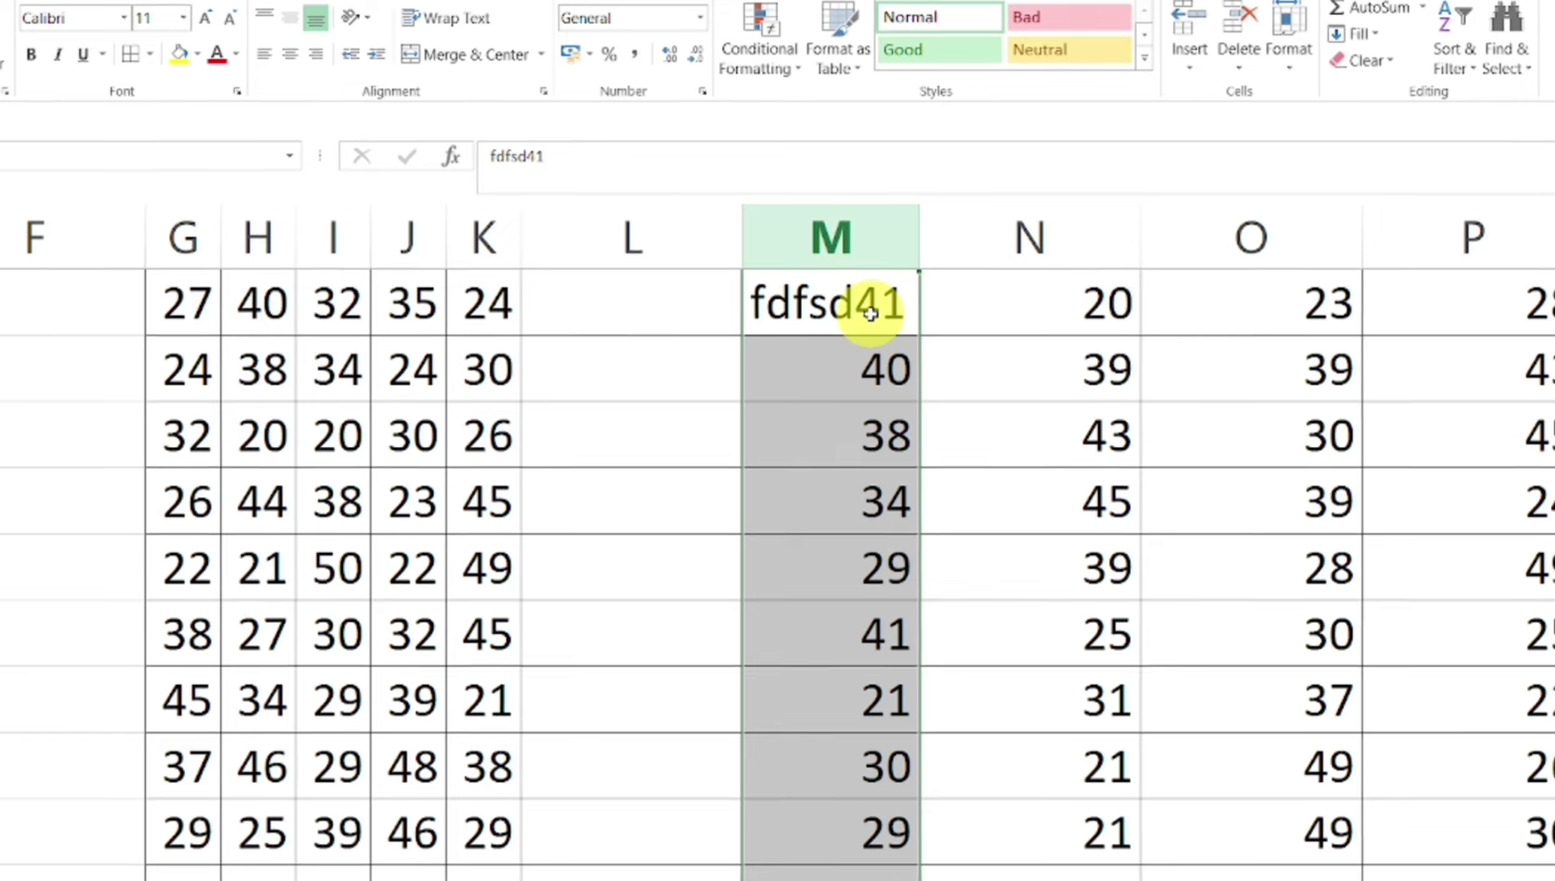
click(1292, 49)
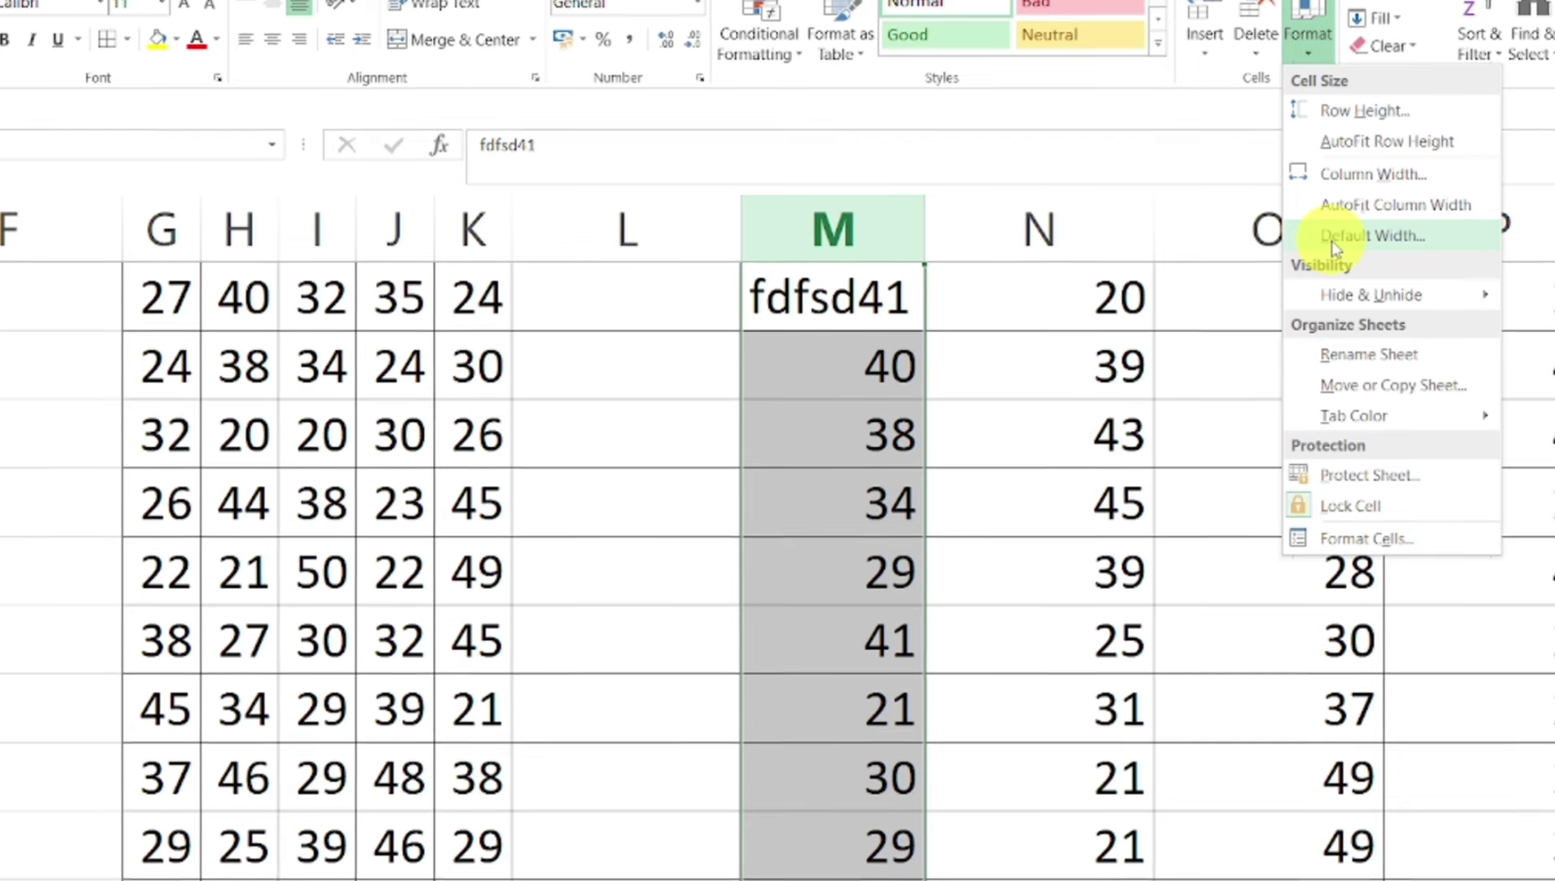
Set the sheet's standard column width to 5, then select empty cells starting at R7
click(1335, 239)
text(5)
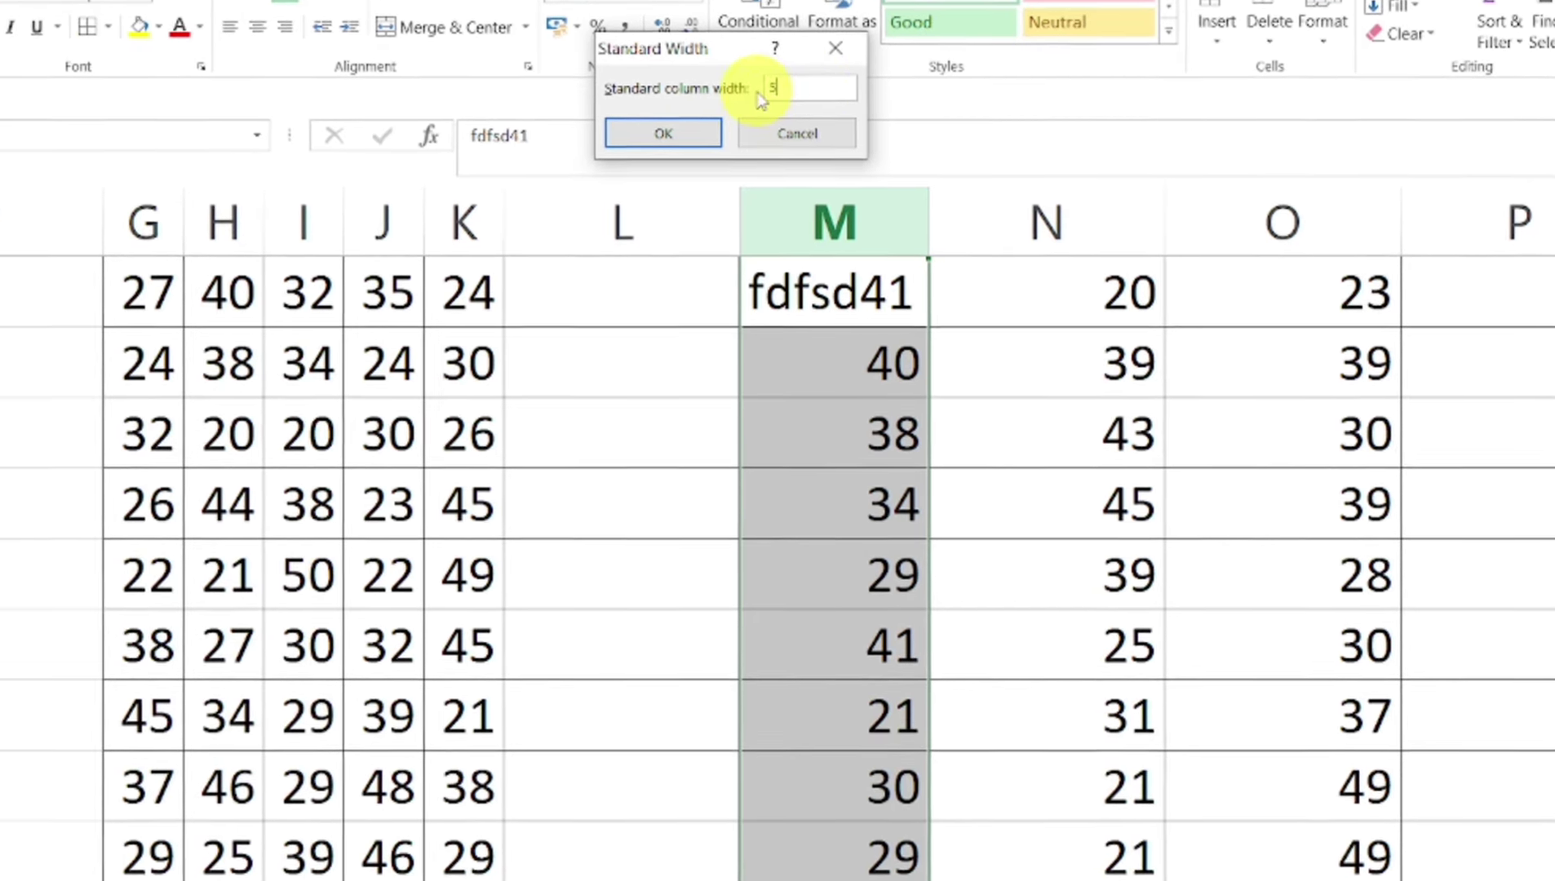
click(662, 133)
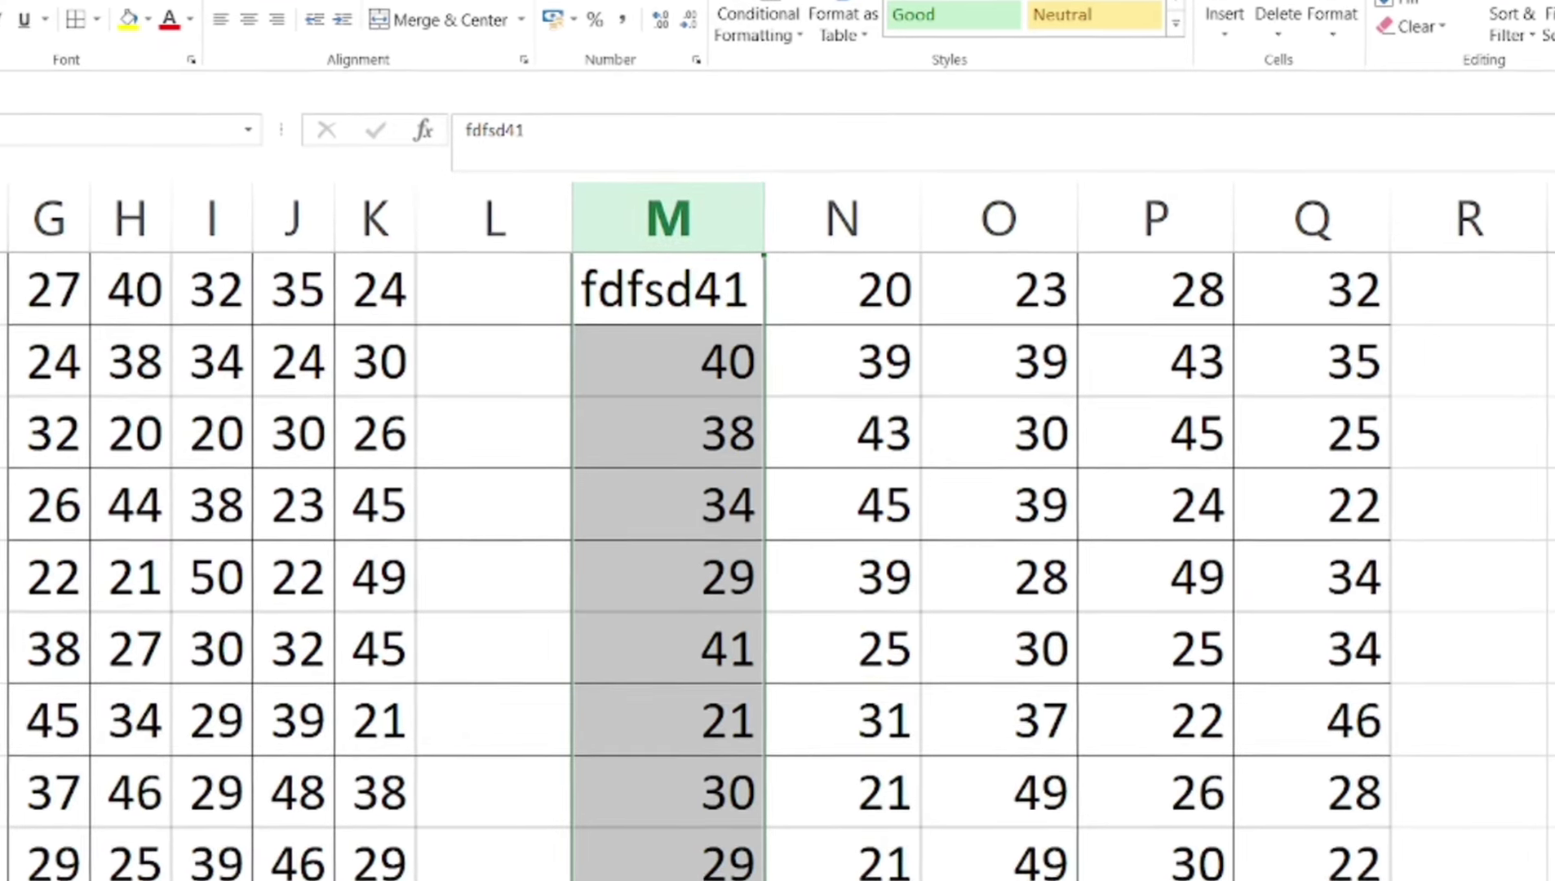
drag(1403, 739, 1534, 506)
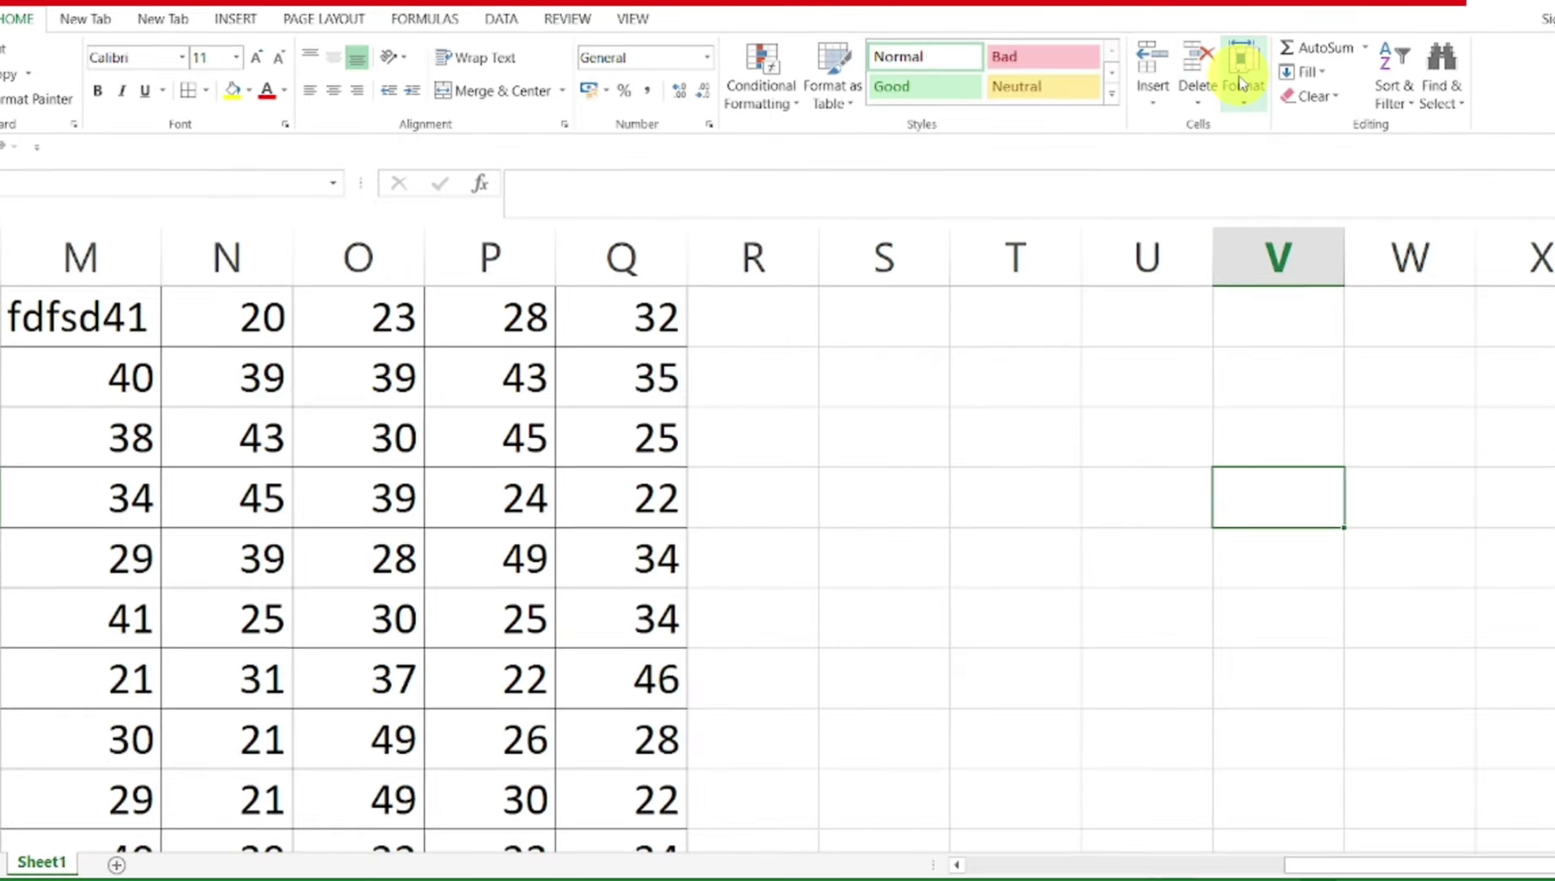
click(1241, 82)
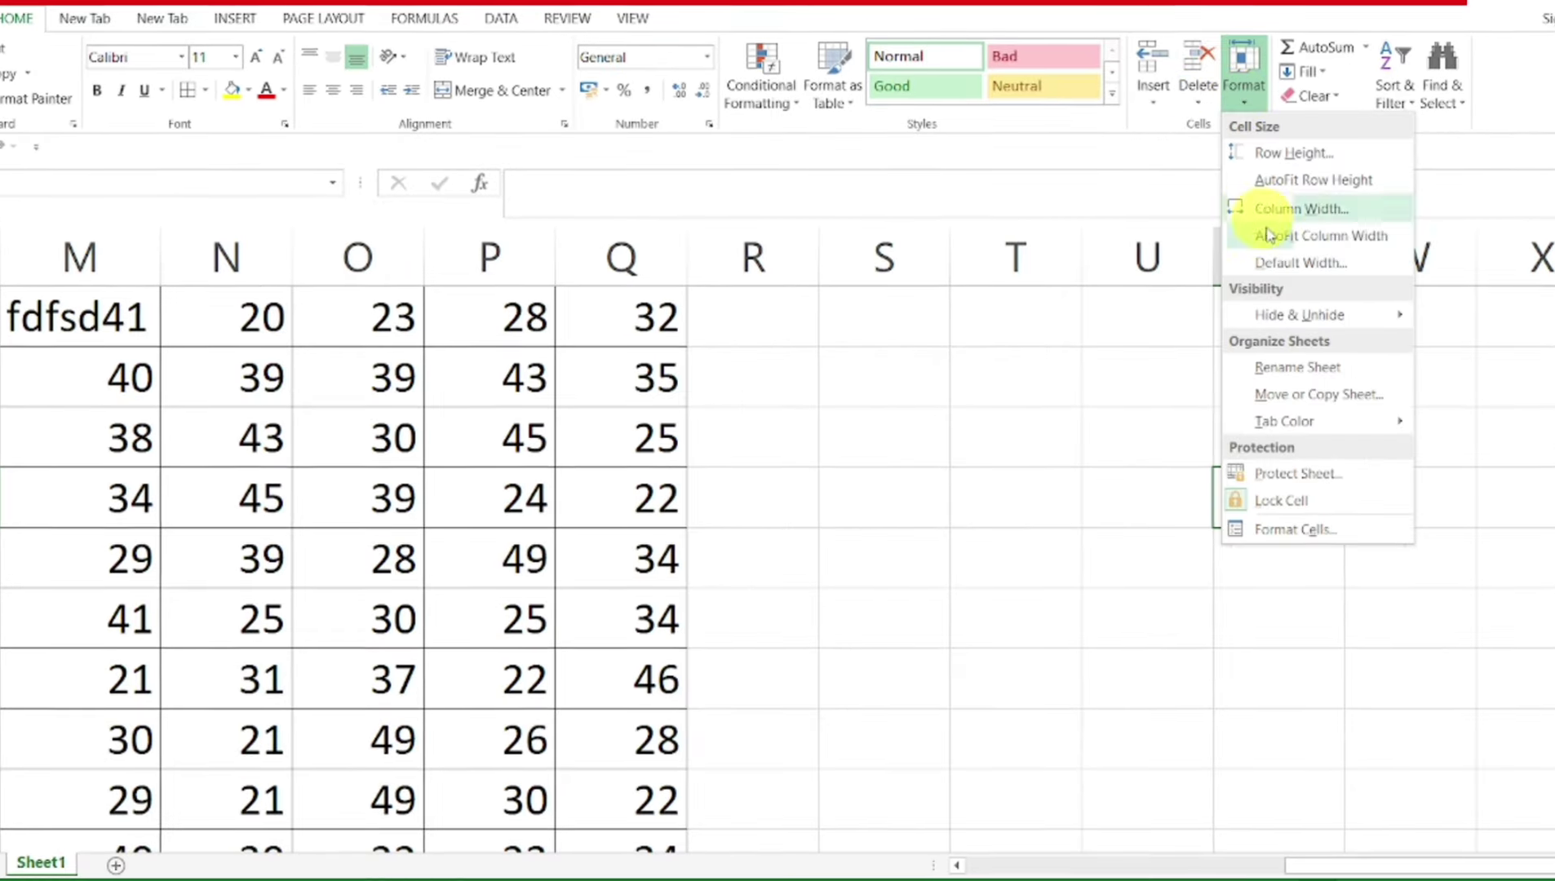
click(1287, 265)
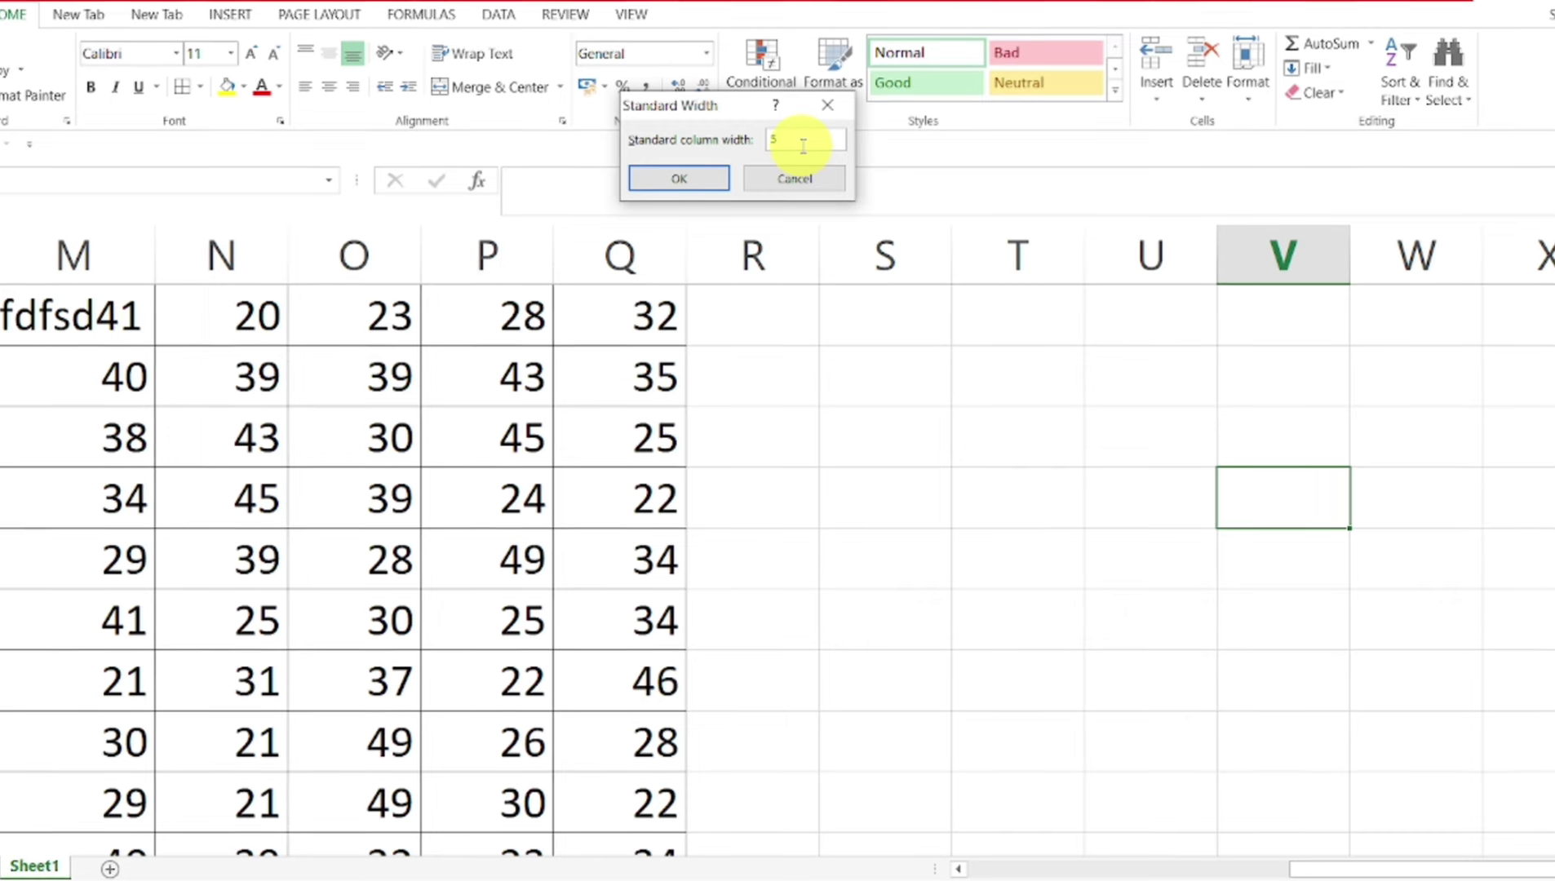
click(841, 108)
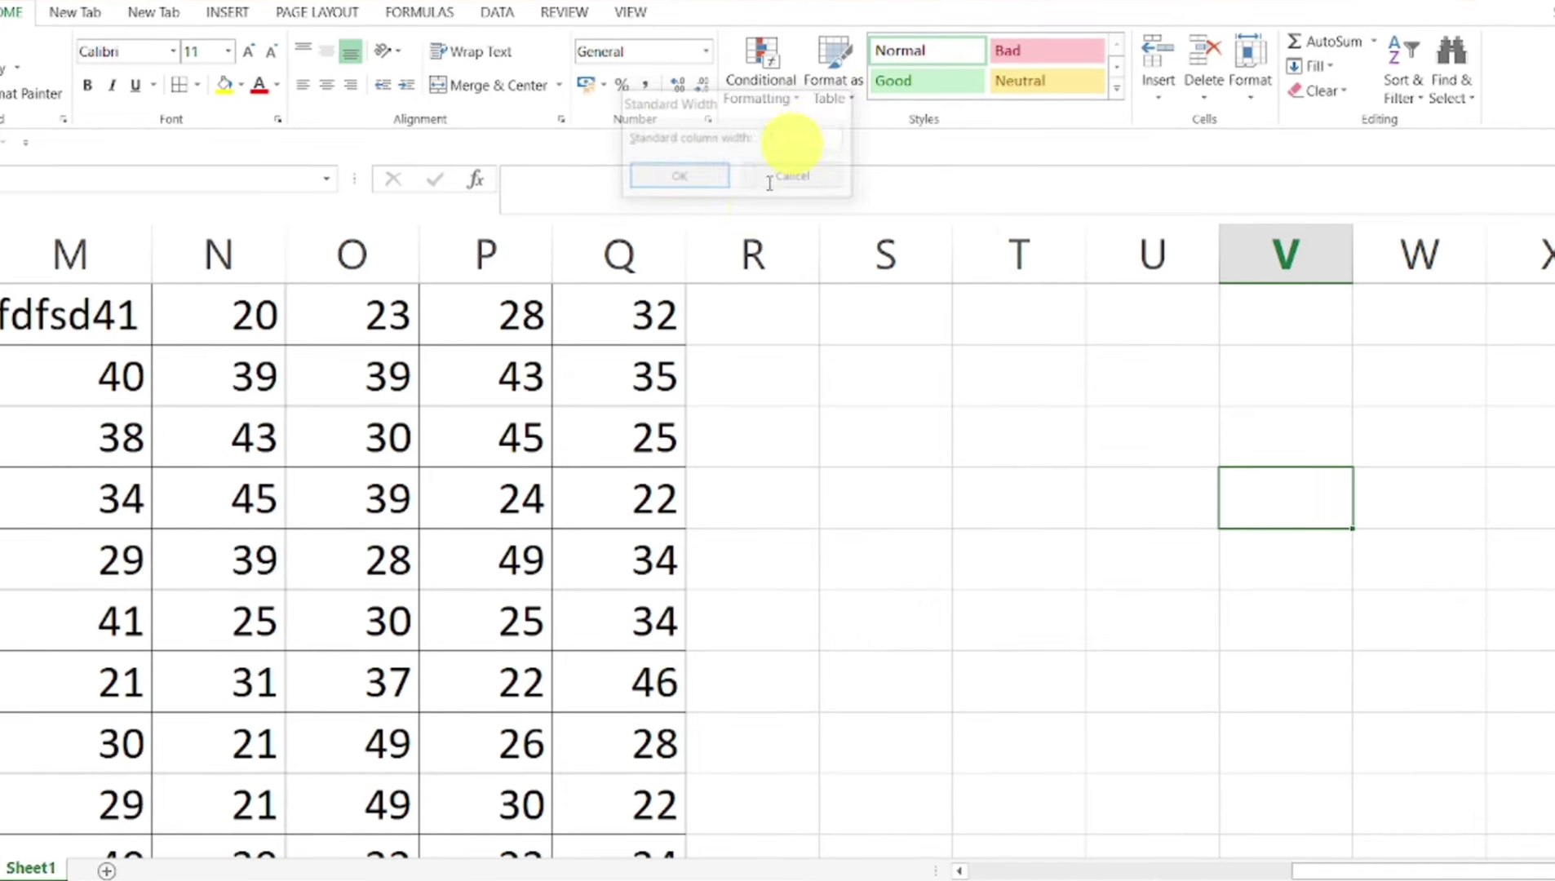
click(1250, 102)
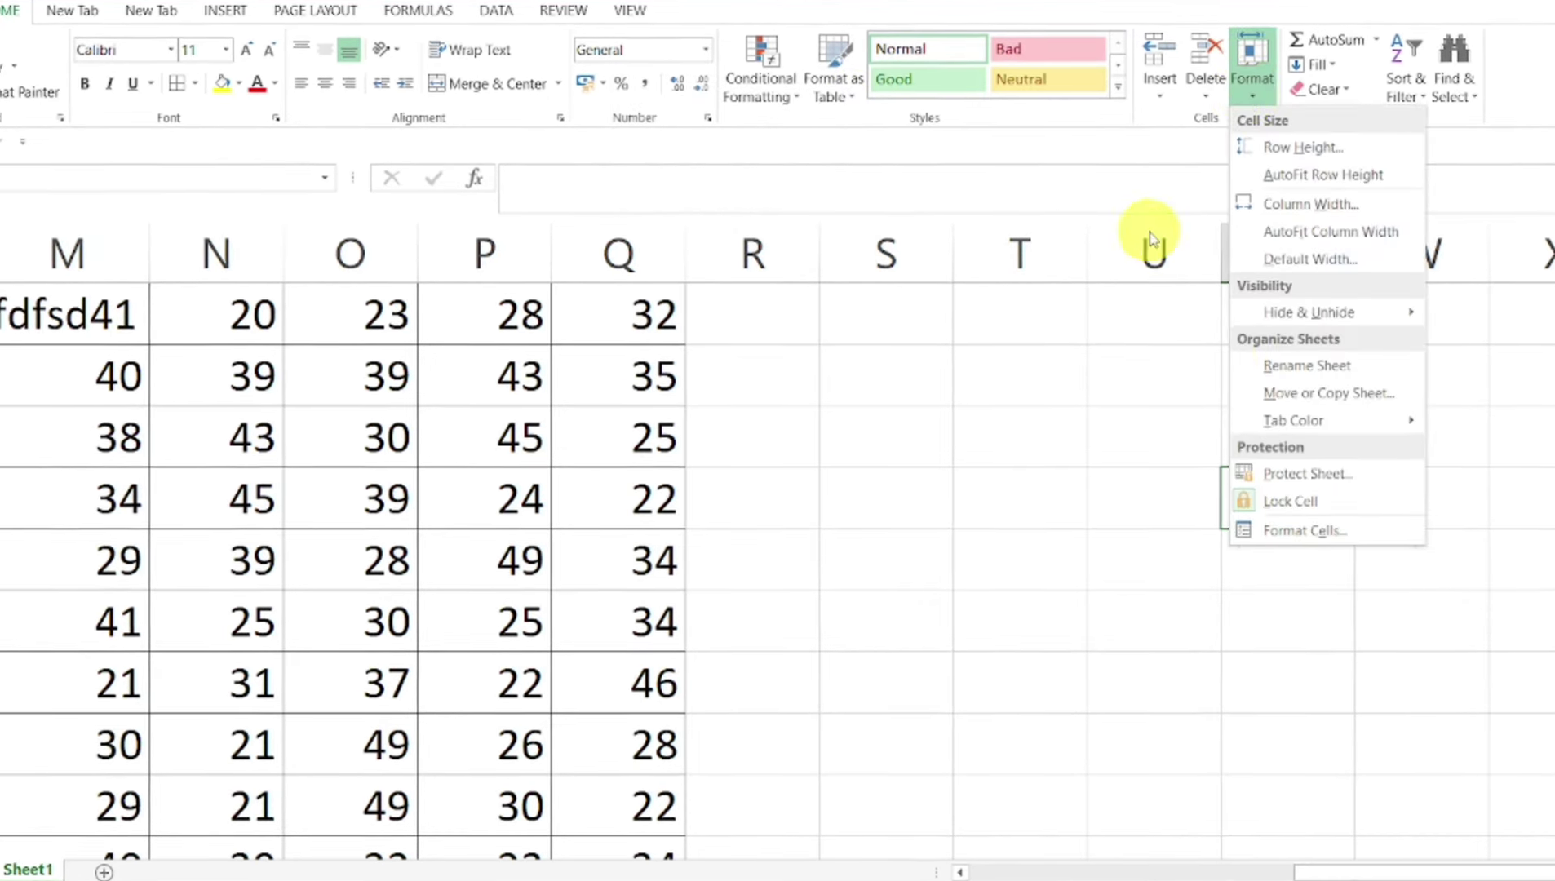
Apply a standard column width of 10 through Default Width
click(1281, 259)
text(10)
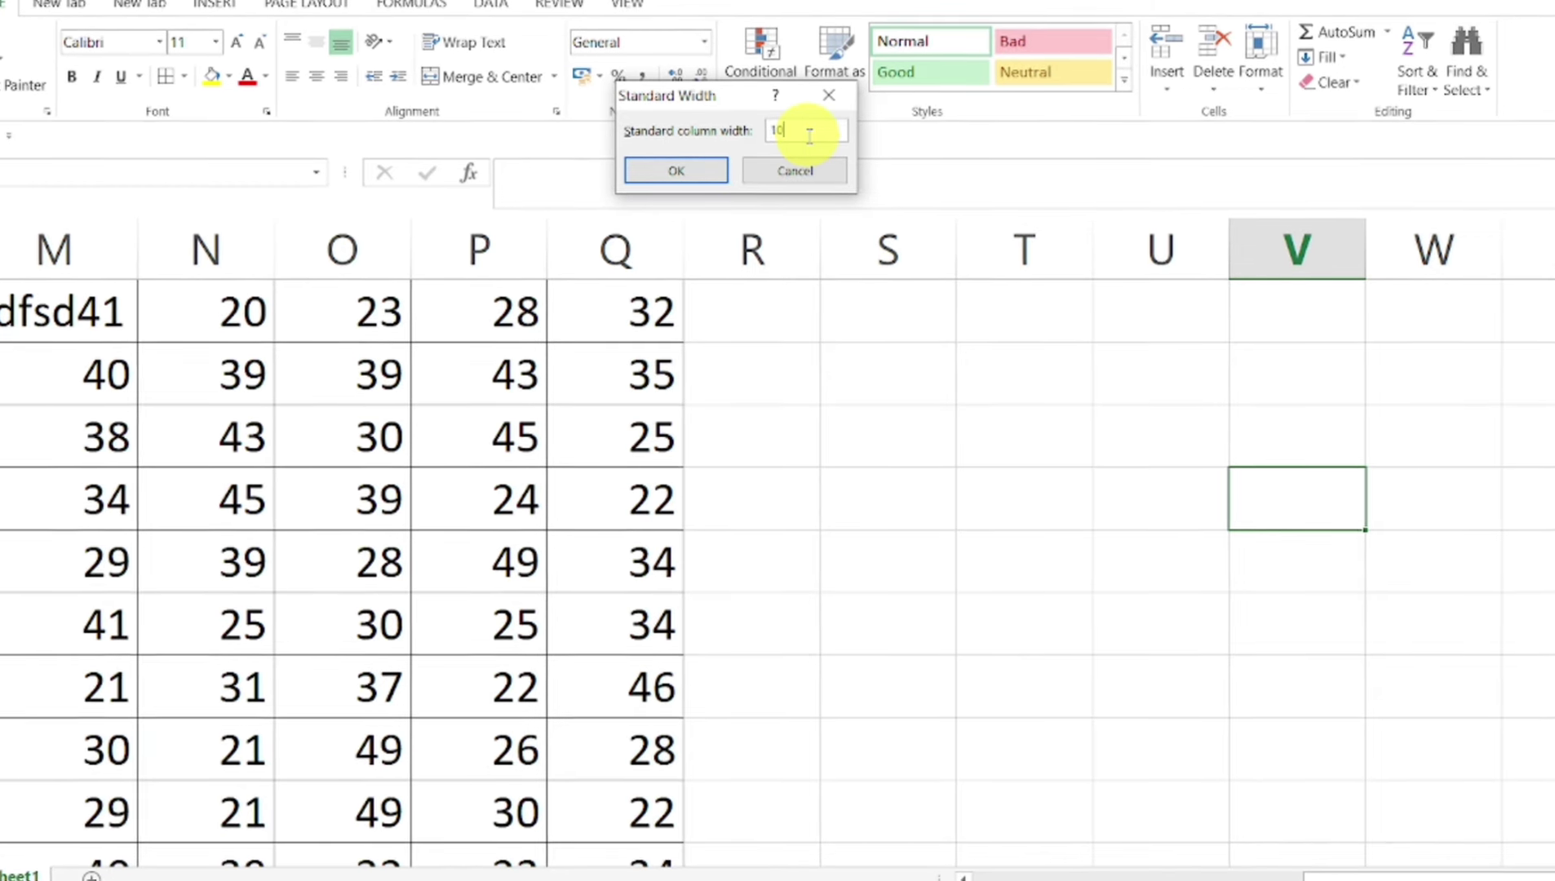
key(Return)
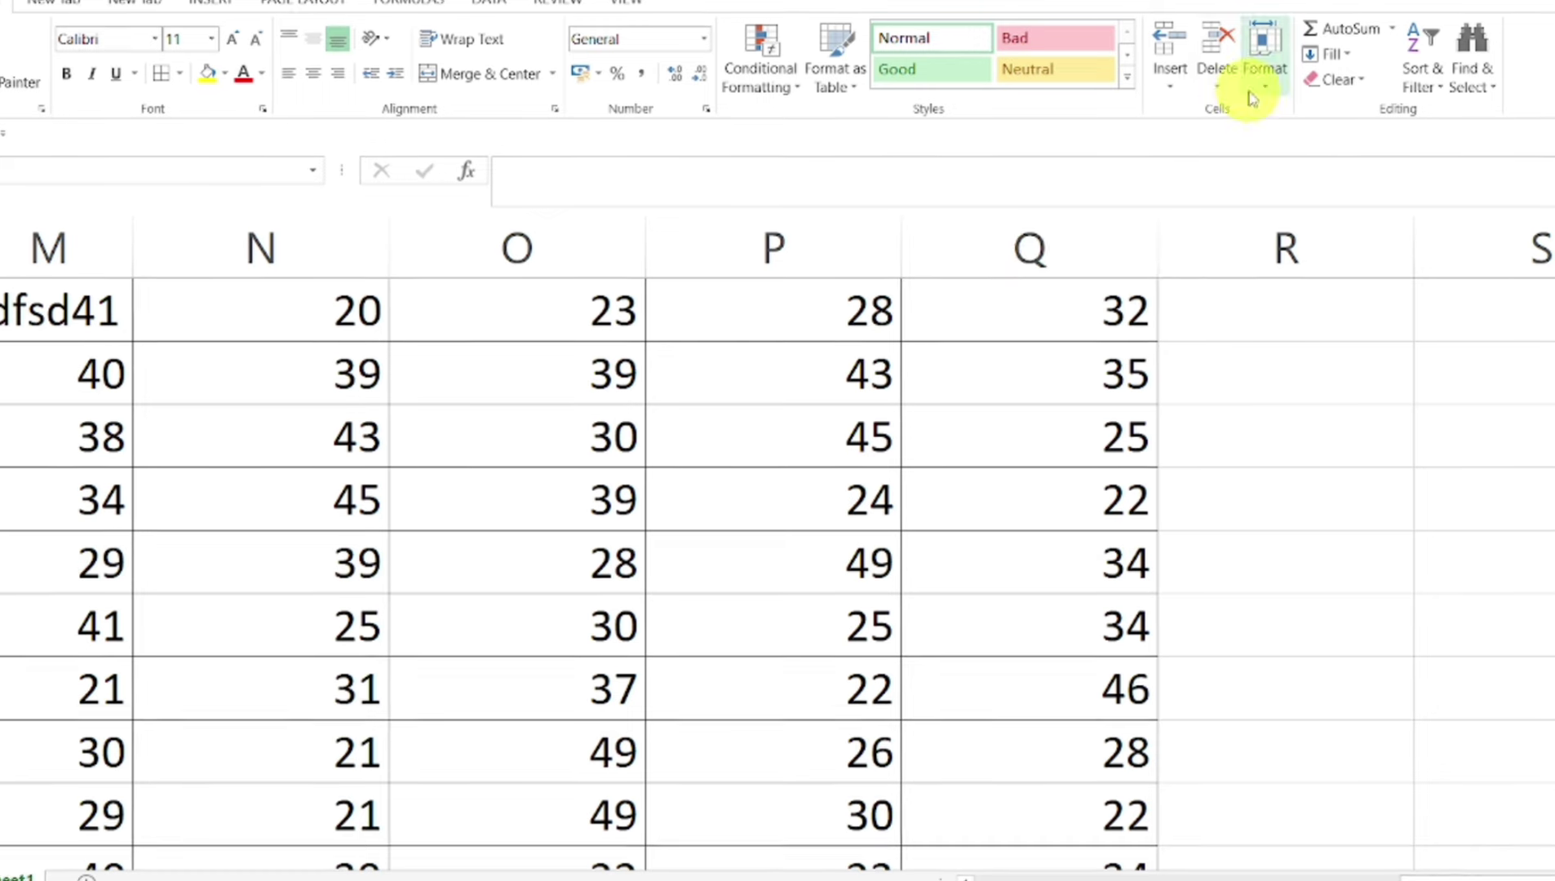
click(1267, 76)
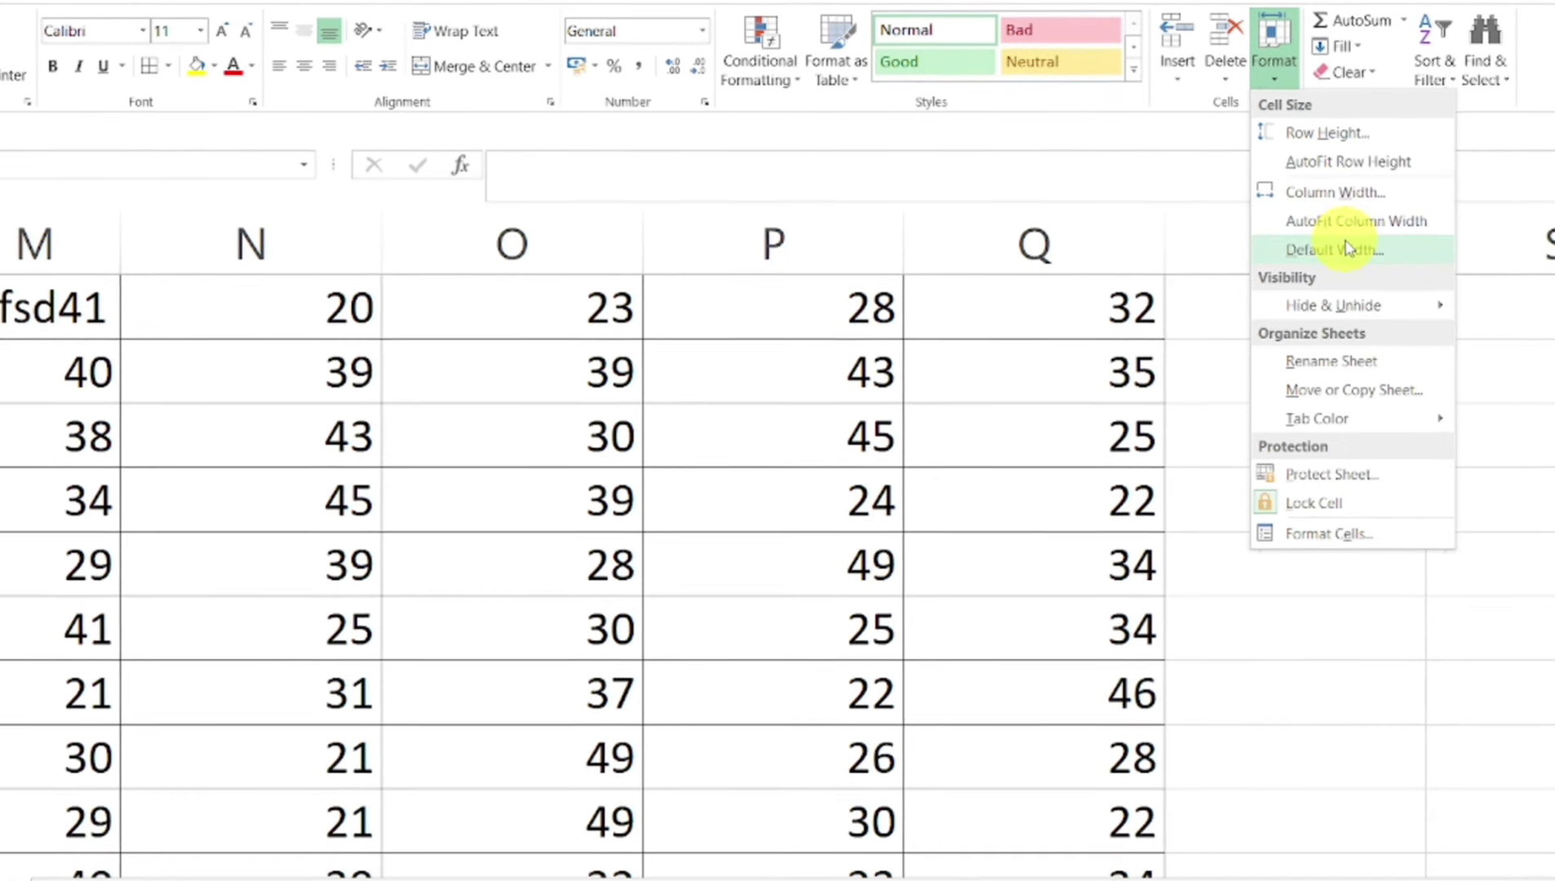
mouse_move(1334, 305)
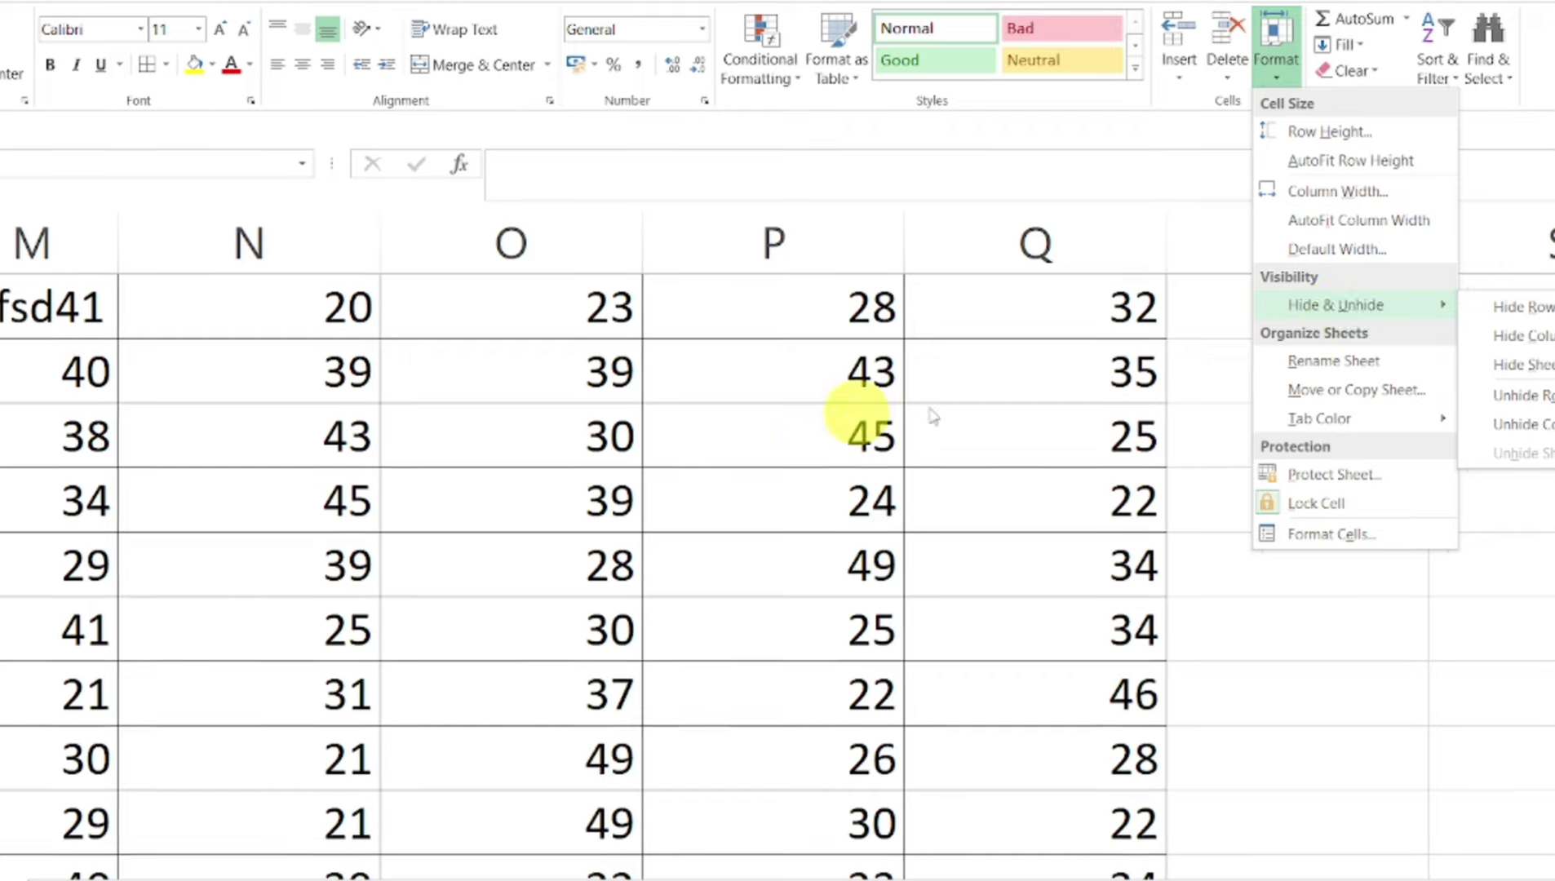
Hide column M (fdfsd41) with Format > Hide Columns, leaving column L directly beside N
click(833, 363)
drag(722, 459, 18, 462)
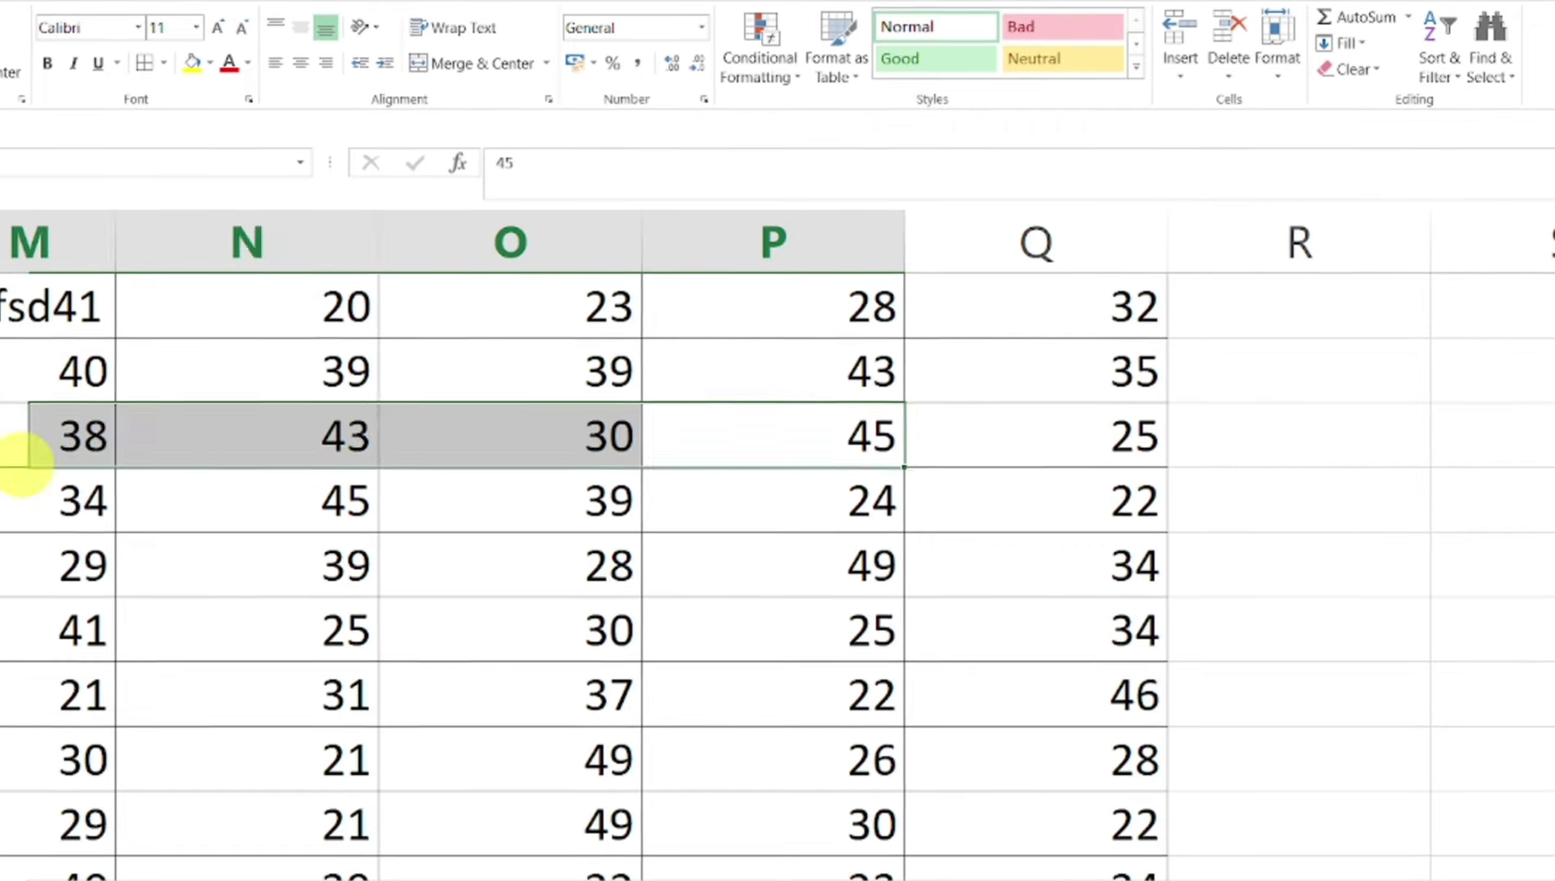
click(616, 225)
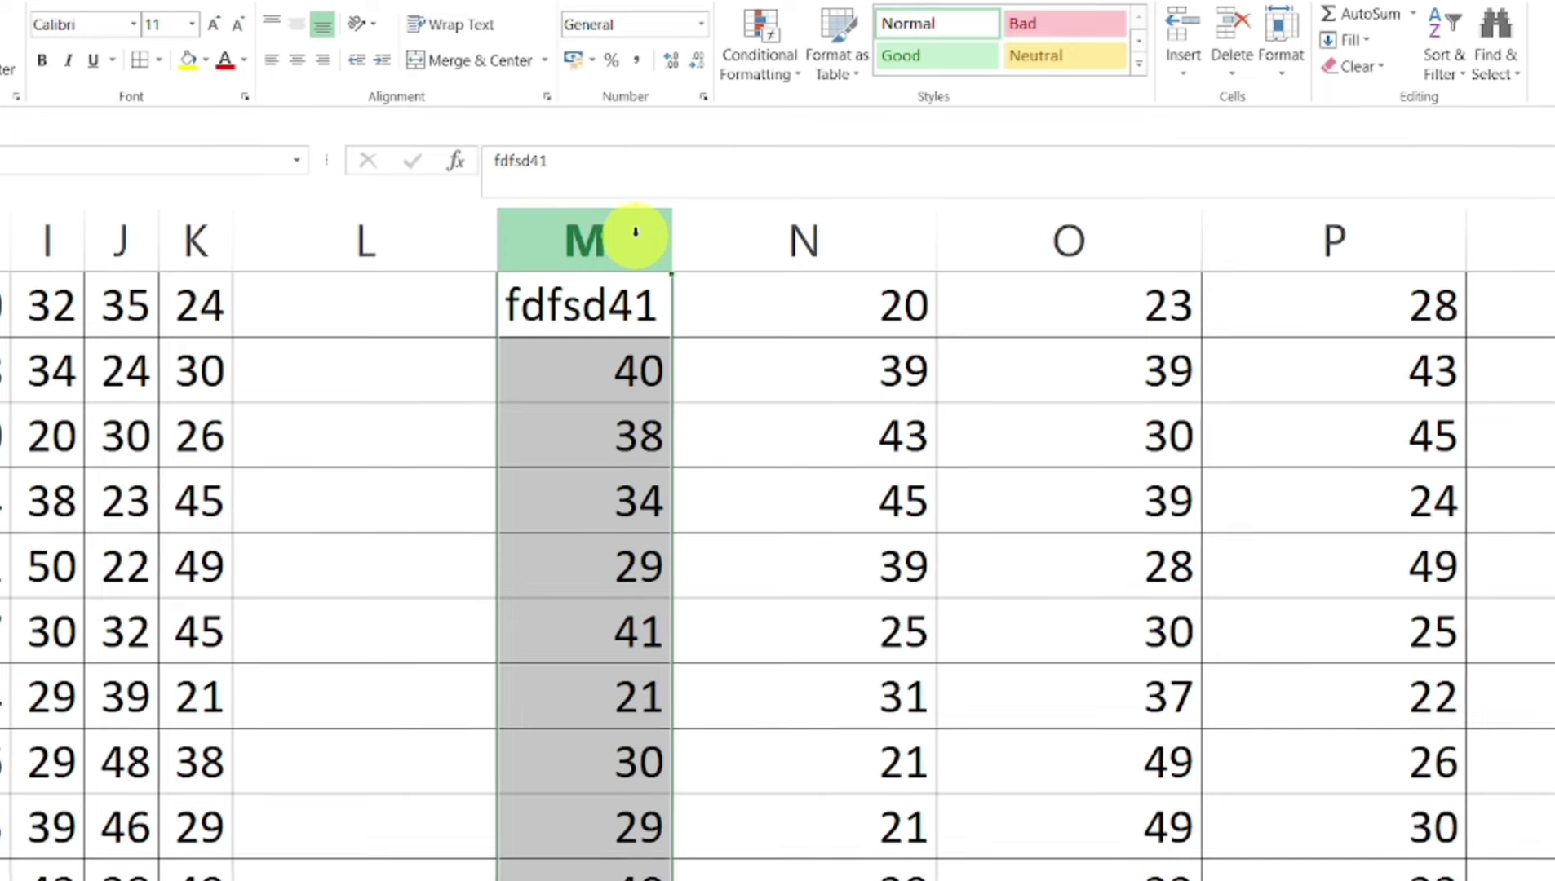
click(1281, 29)
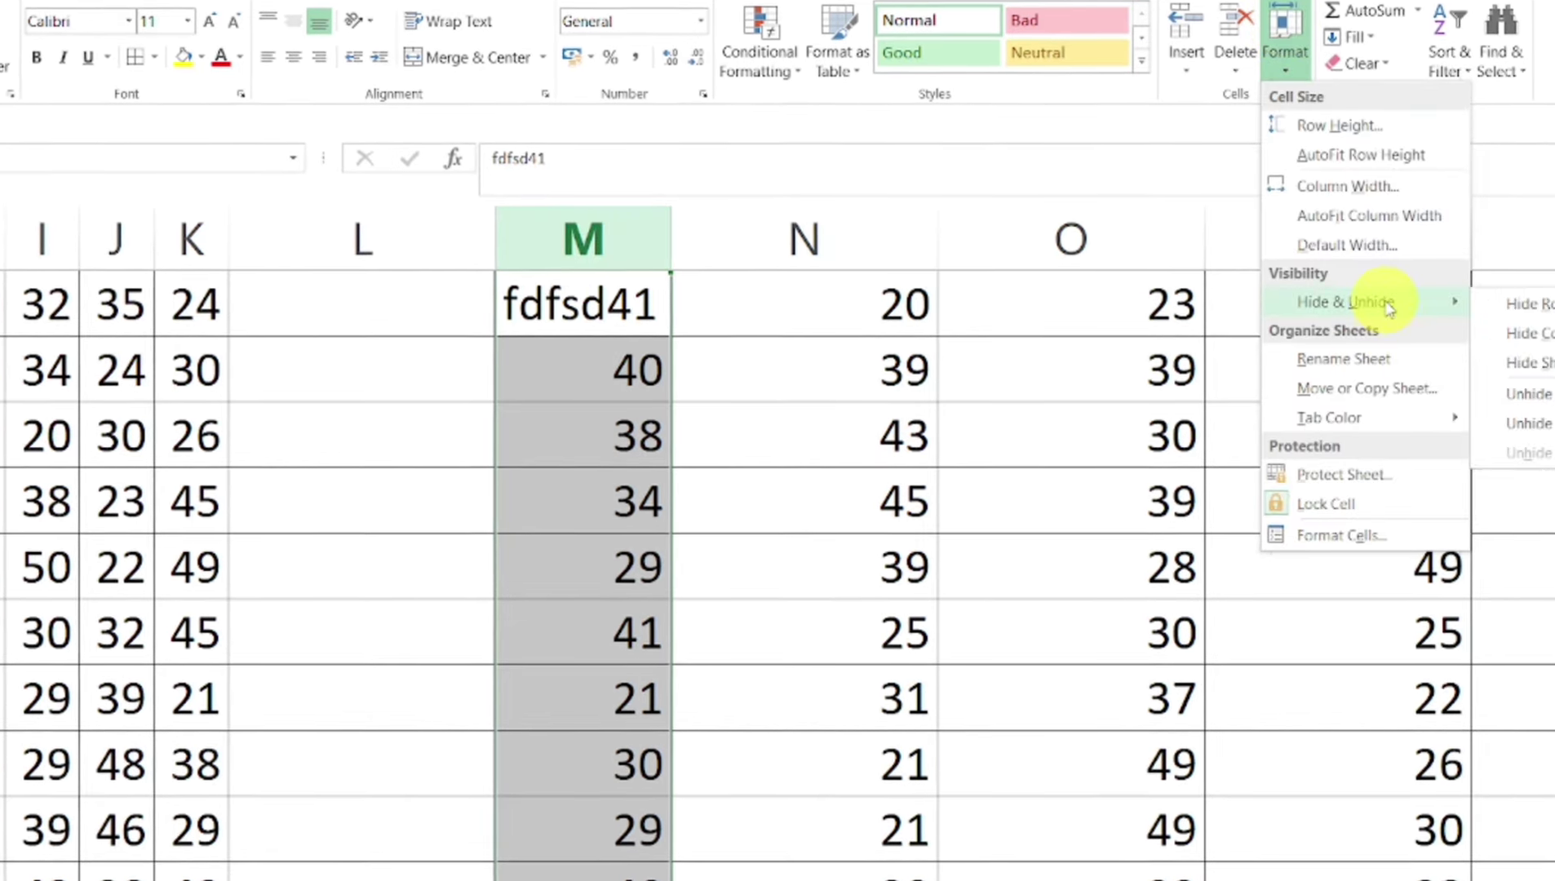
mouse_move(1348, 301)
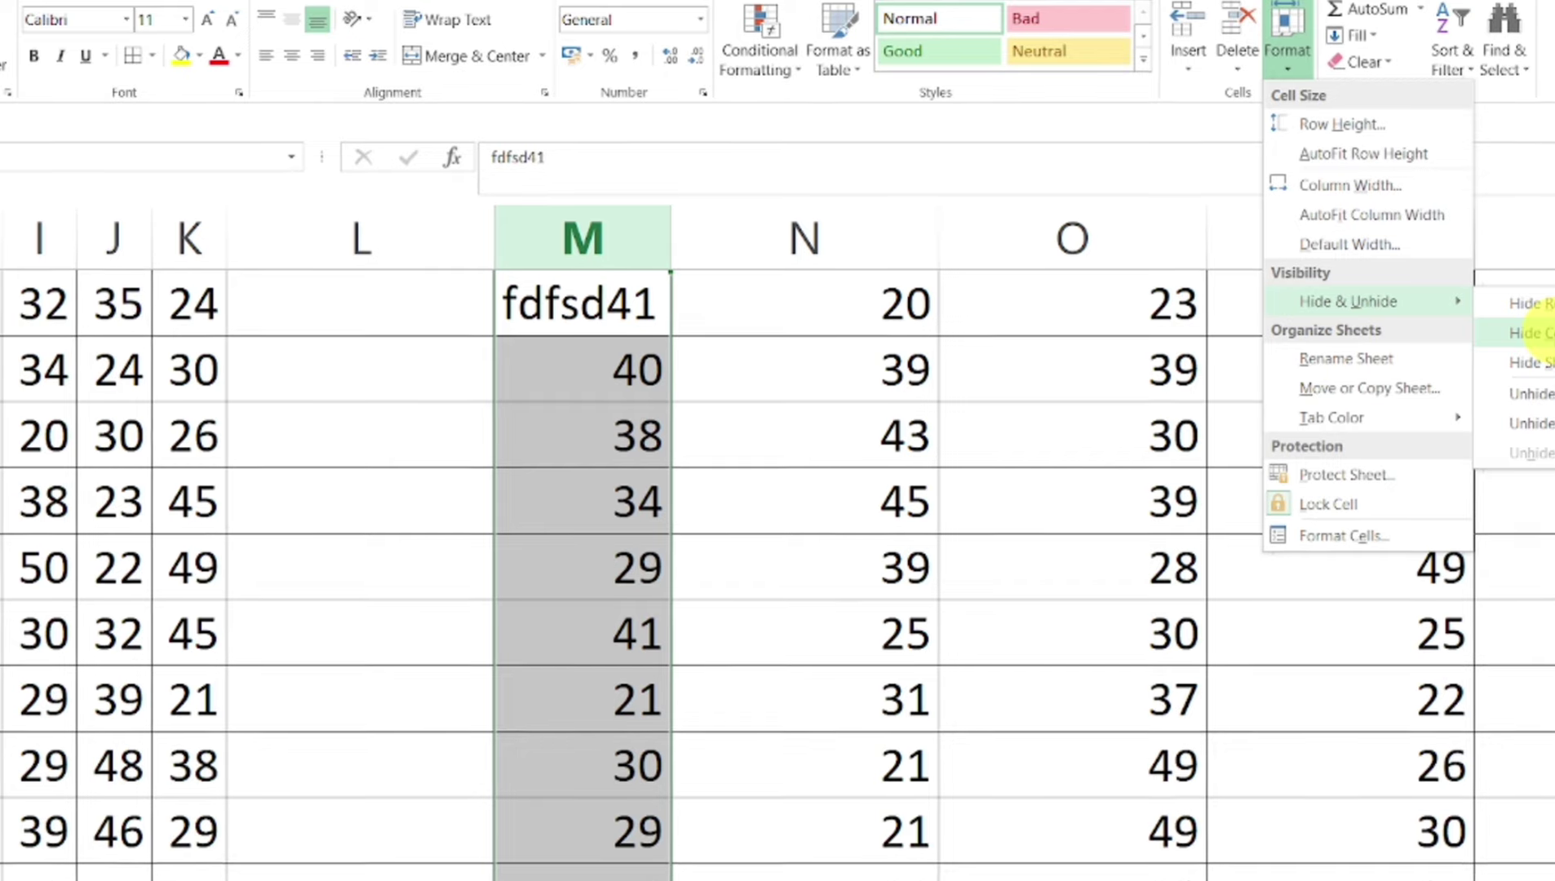
click(1540, 331)
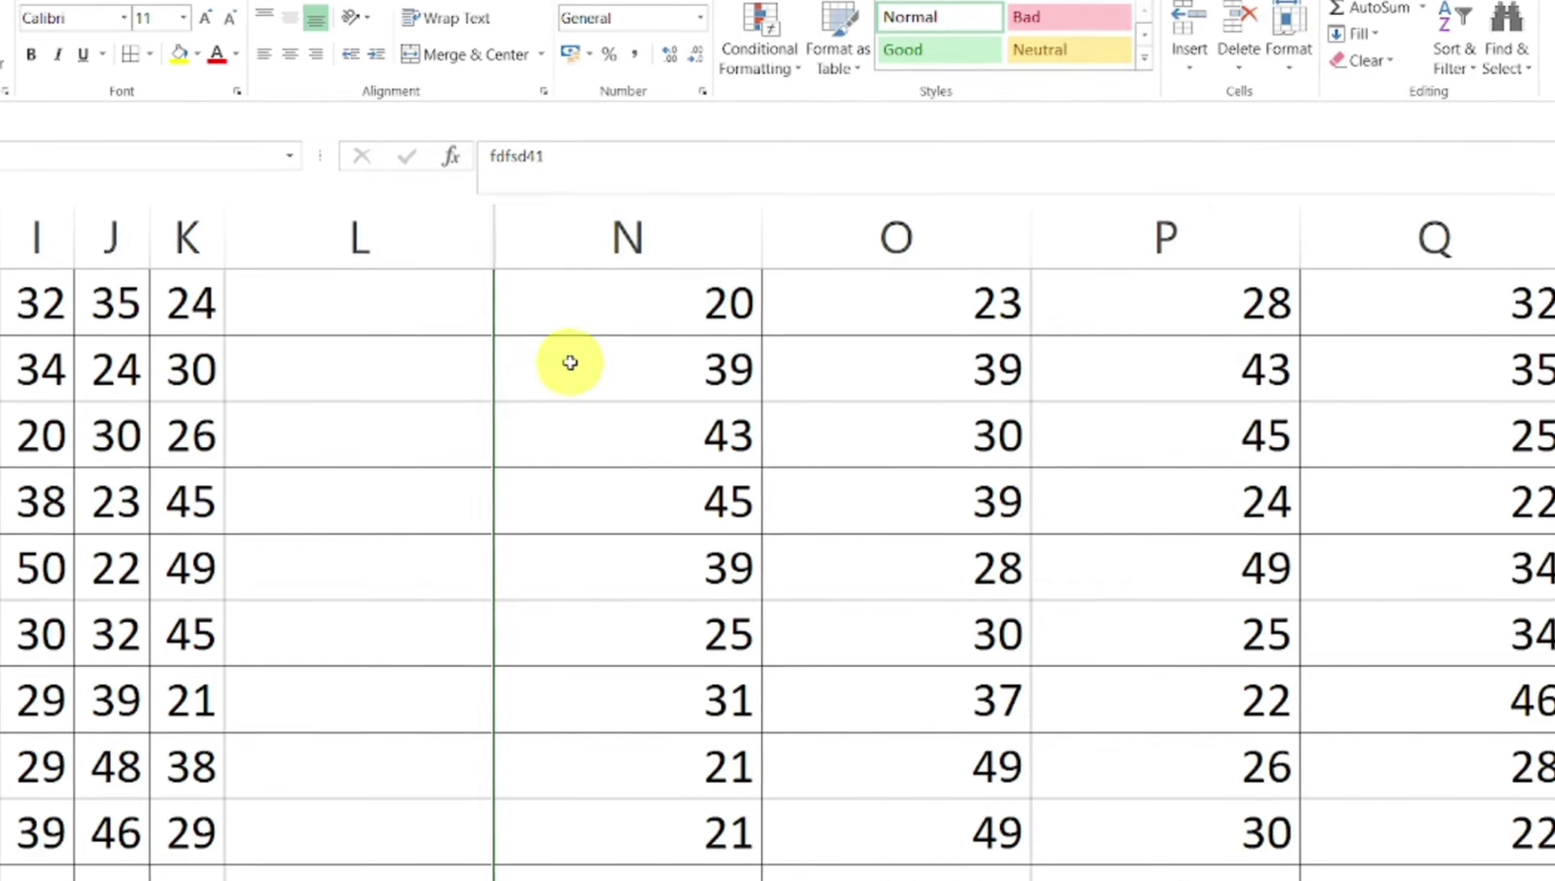
click(567, 359)
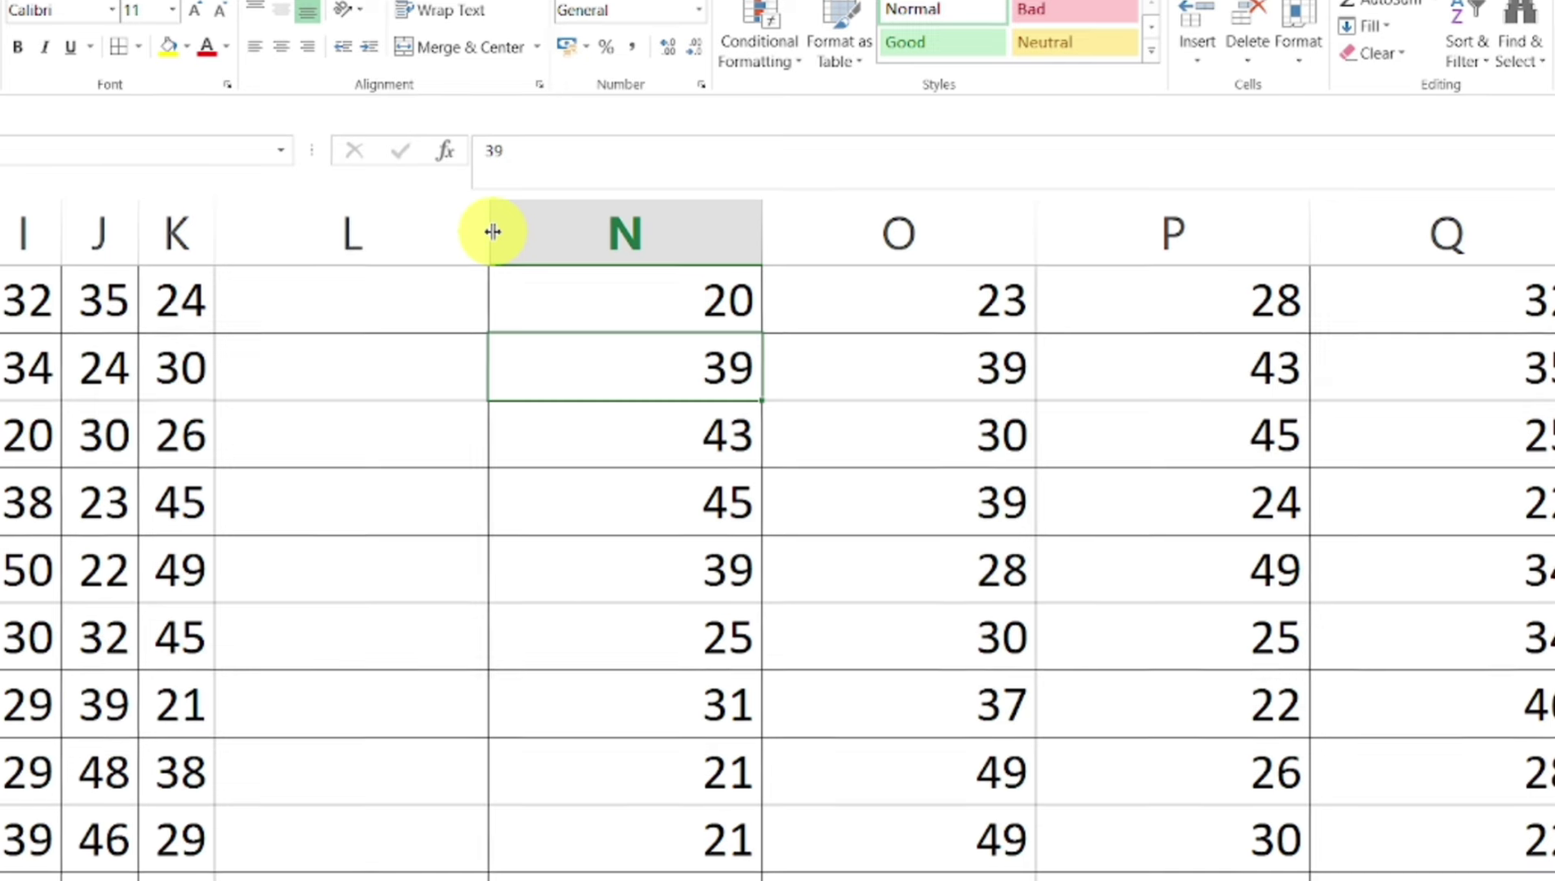
Unhide column M by dragging the L–N boundary, then widen it so fdfsd41 shows
drag(492, 232, 624, 231)
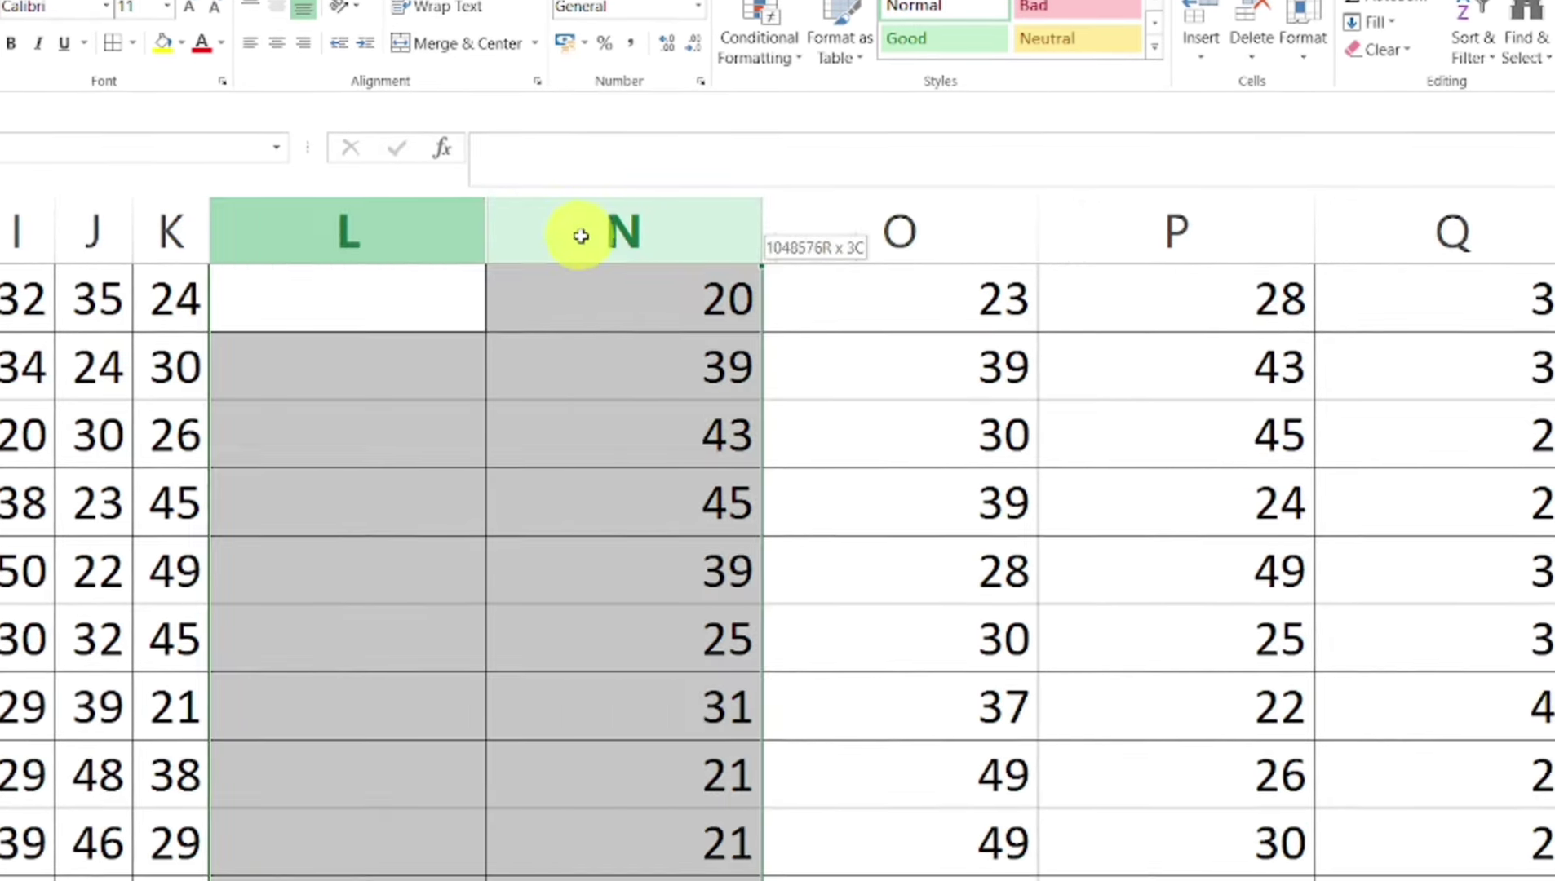
click(1303, 37)
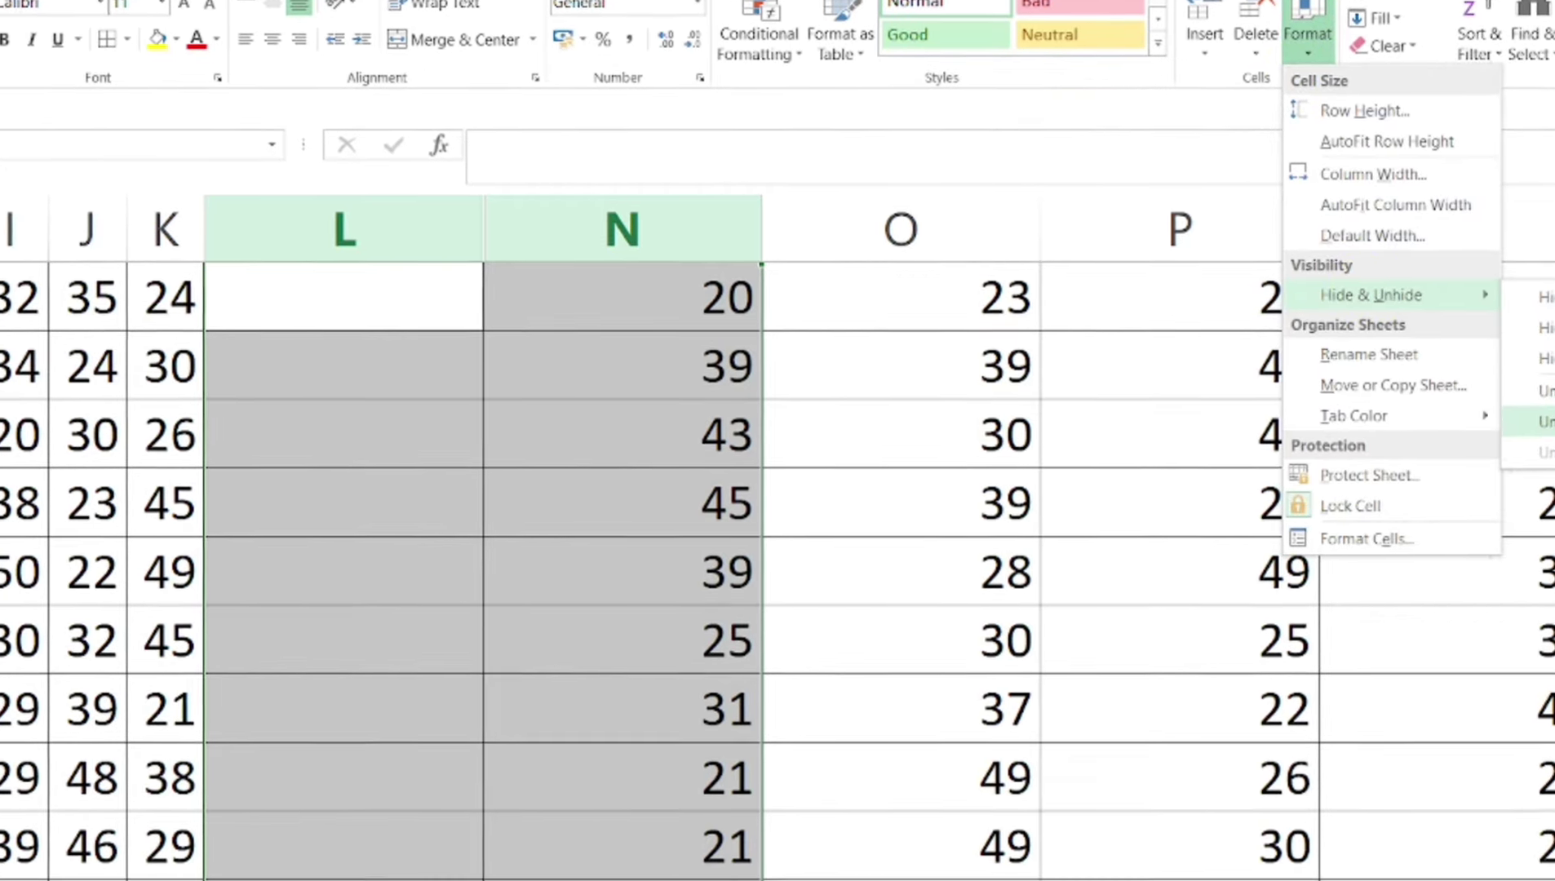
click(1546, 421)
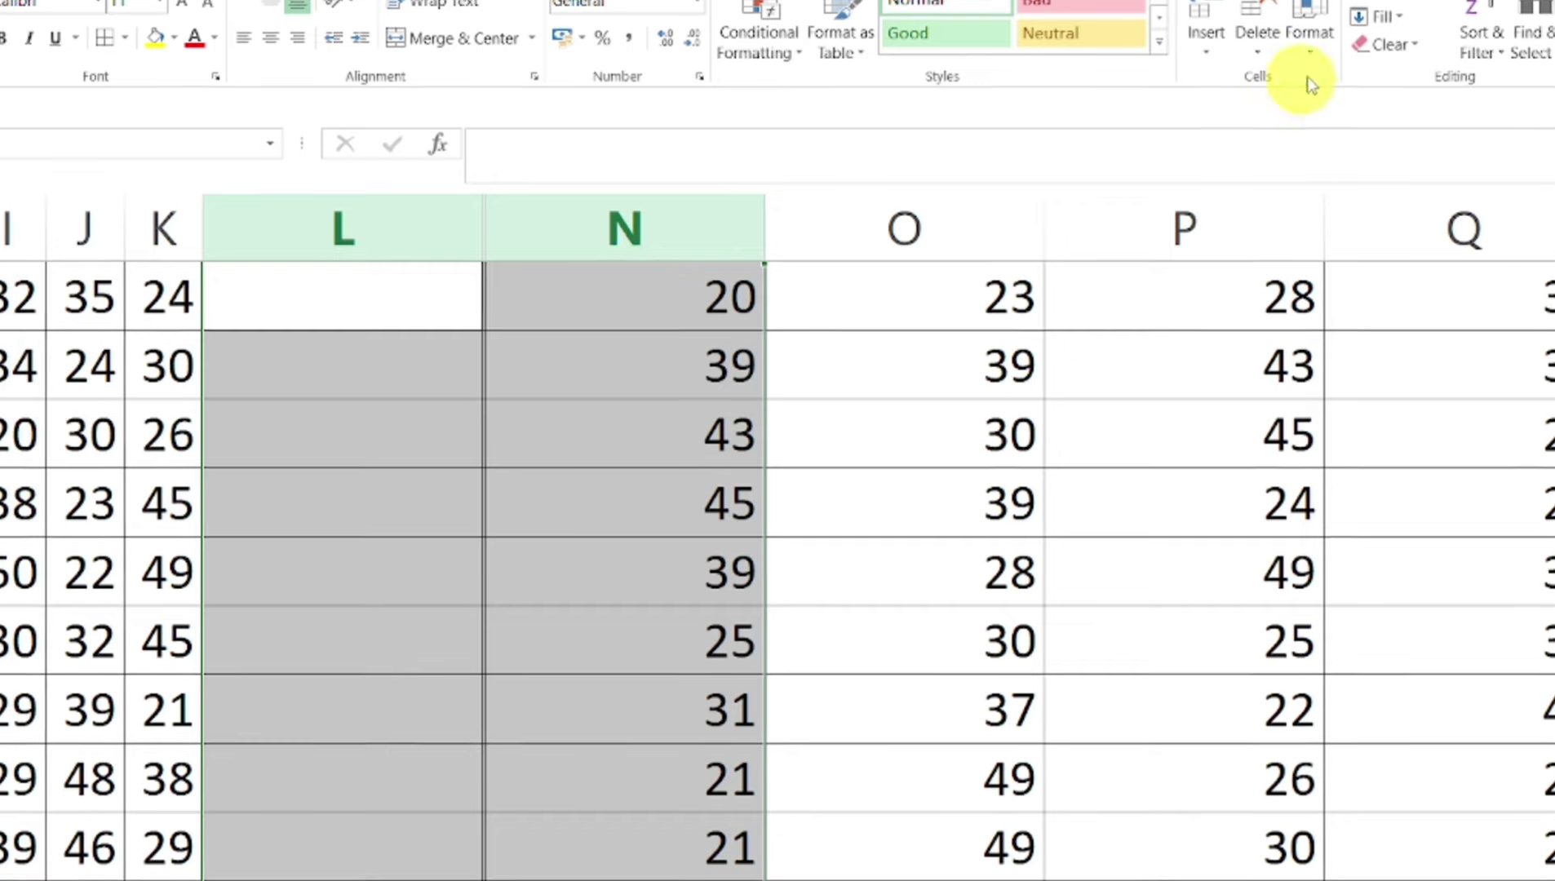
click(1311, 41)
mouse_move(1385, 293)
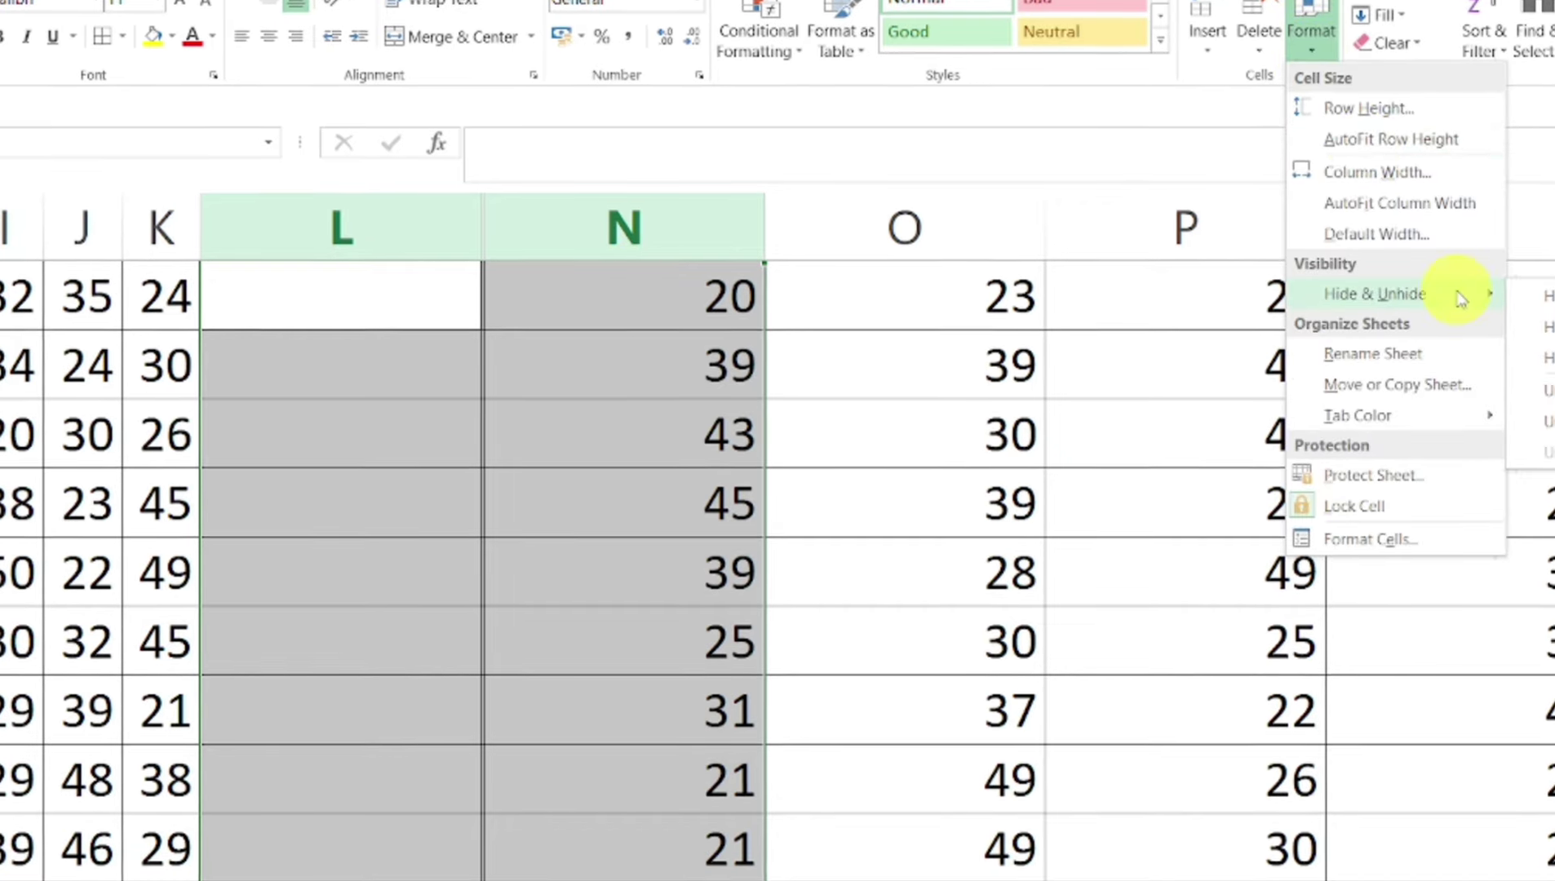
key(Escape)
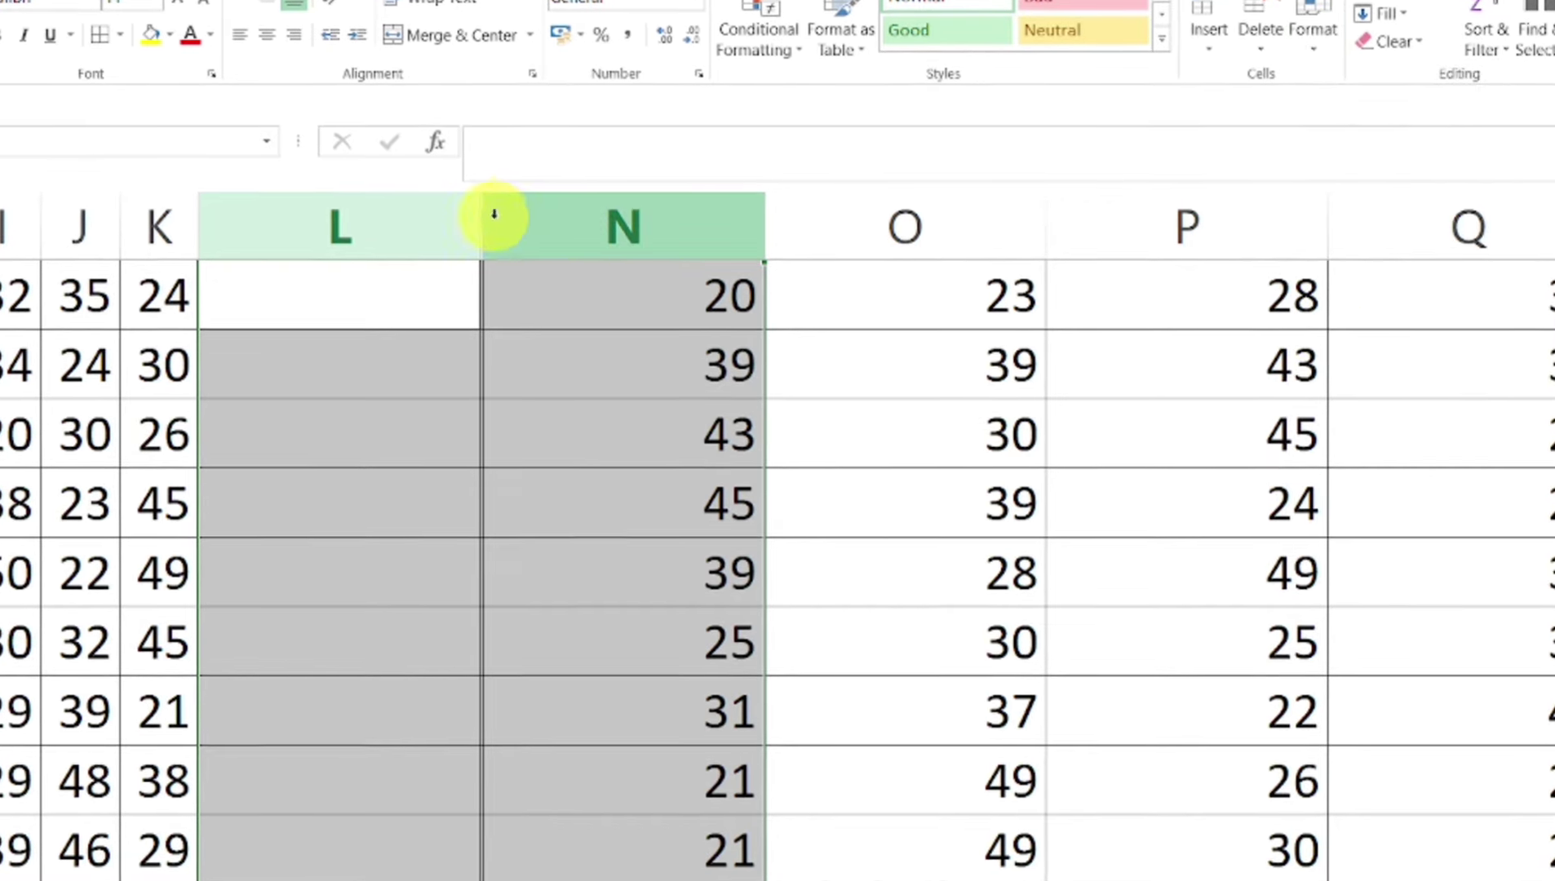
drag(486, 217, 510, 218)
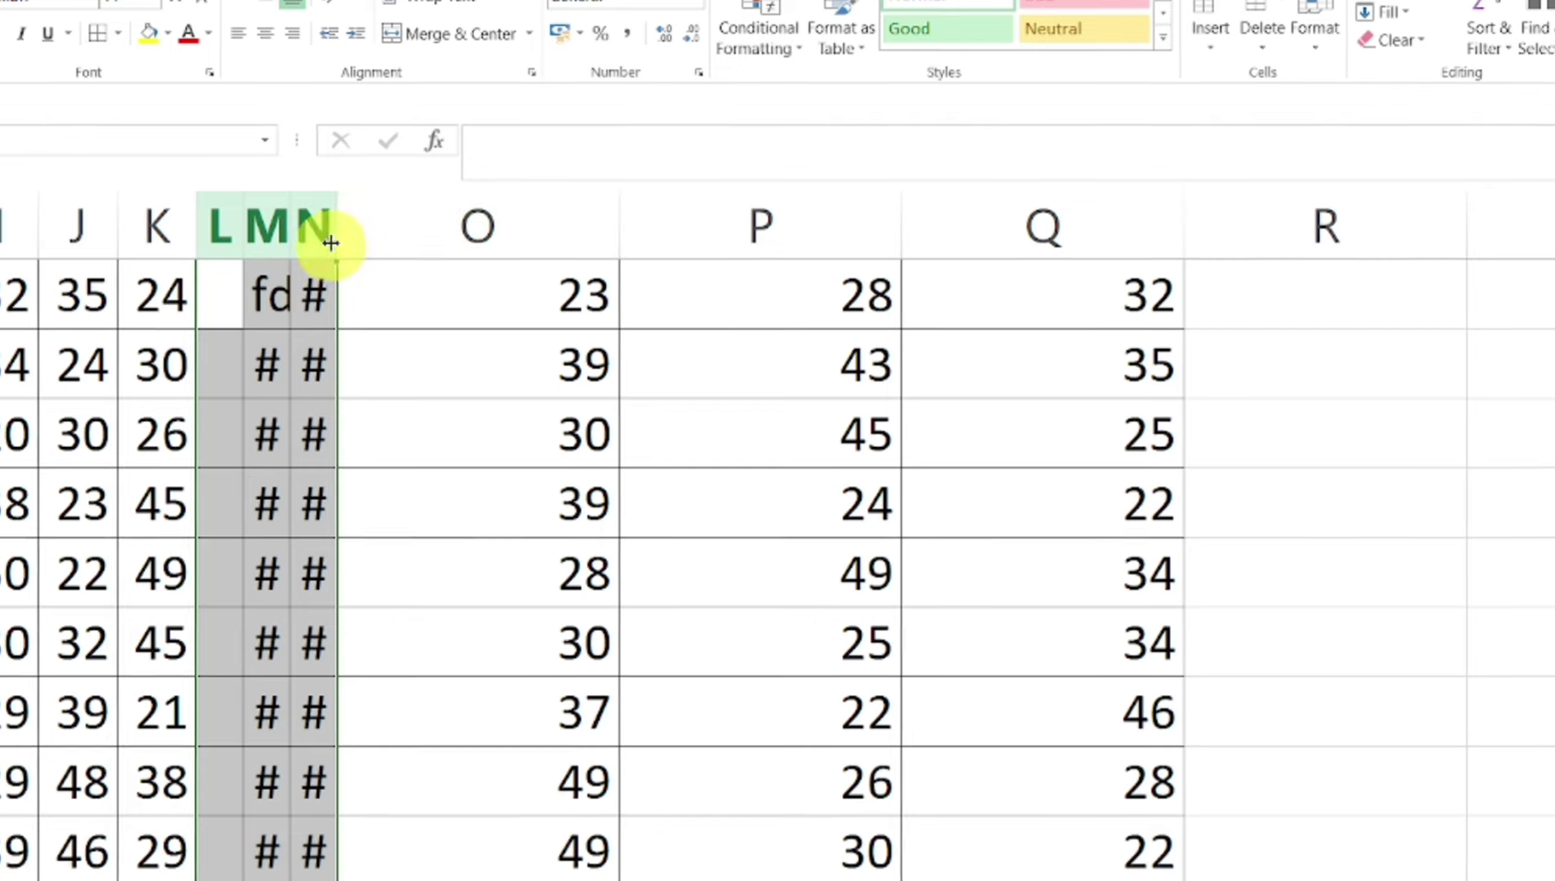
drag(330, 216, 486, 215)
click(556, 341)
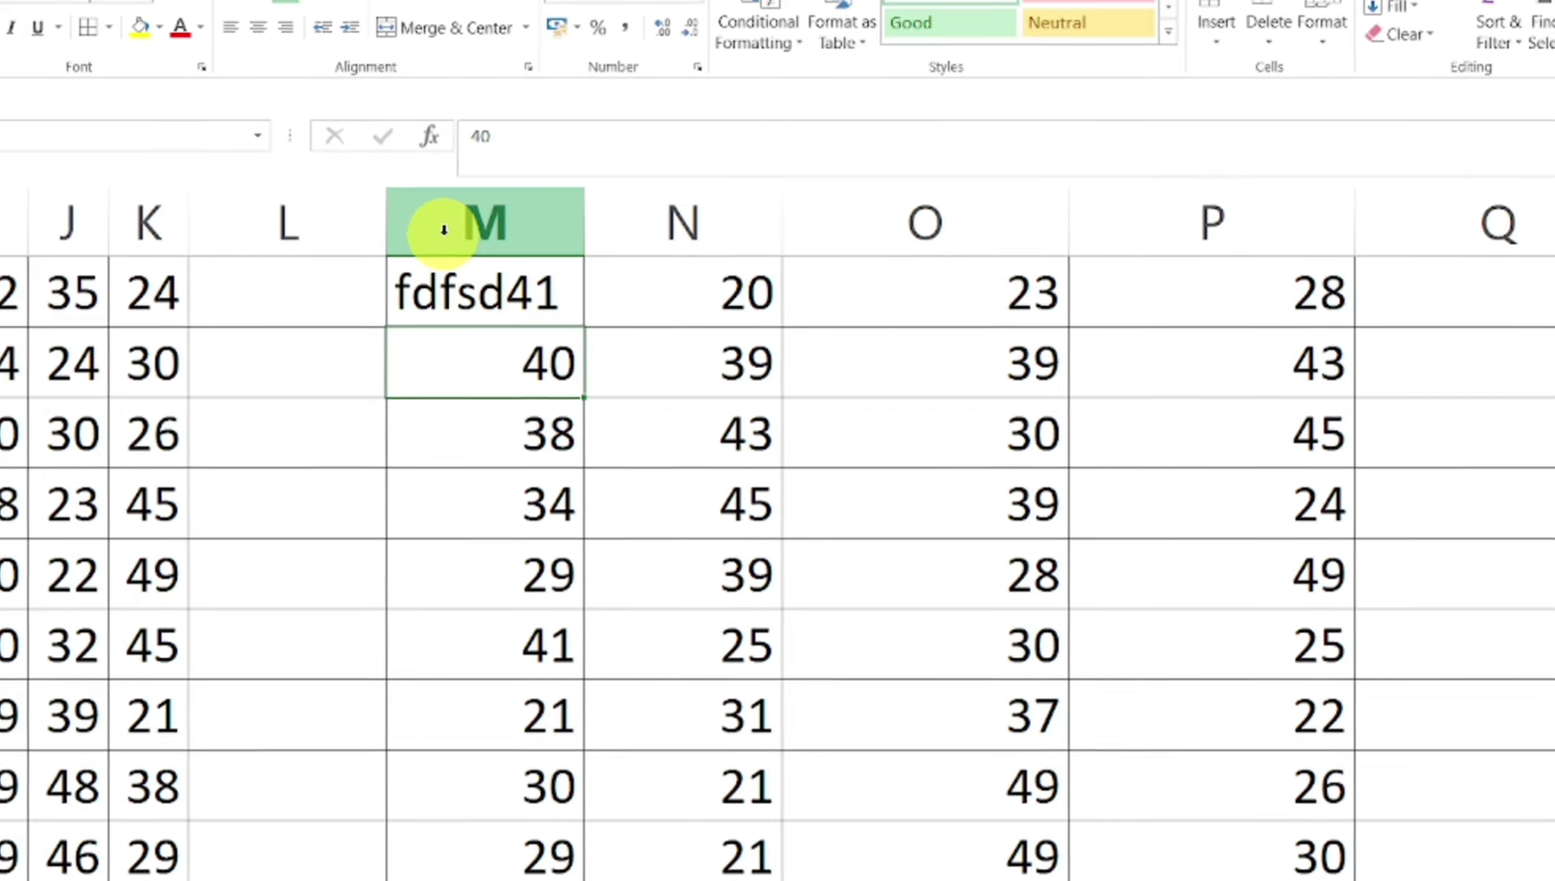
Rename the worksheet tab to 'sales oder' using Format > Rename Sheet
click(1321, 30)
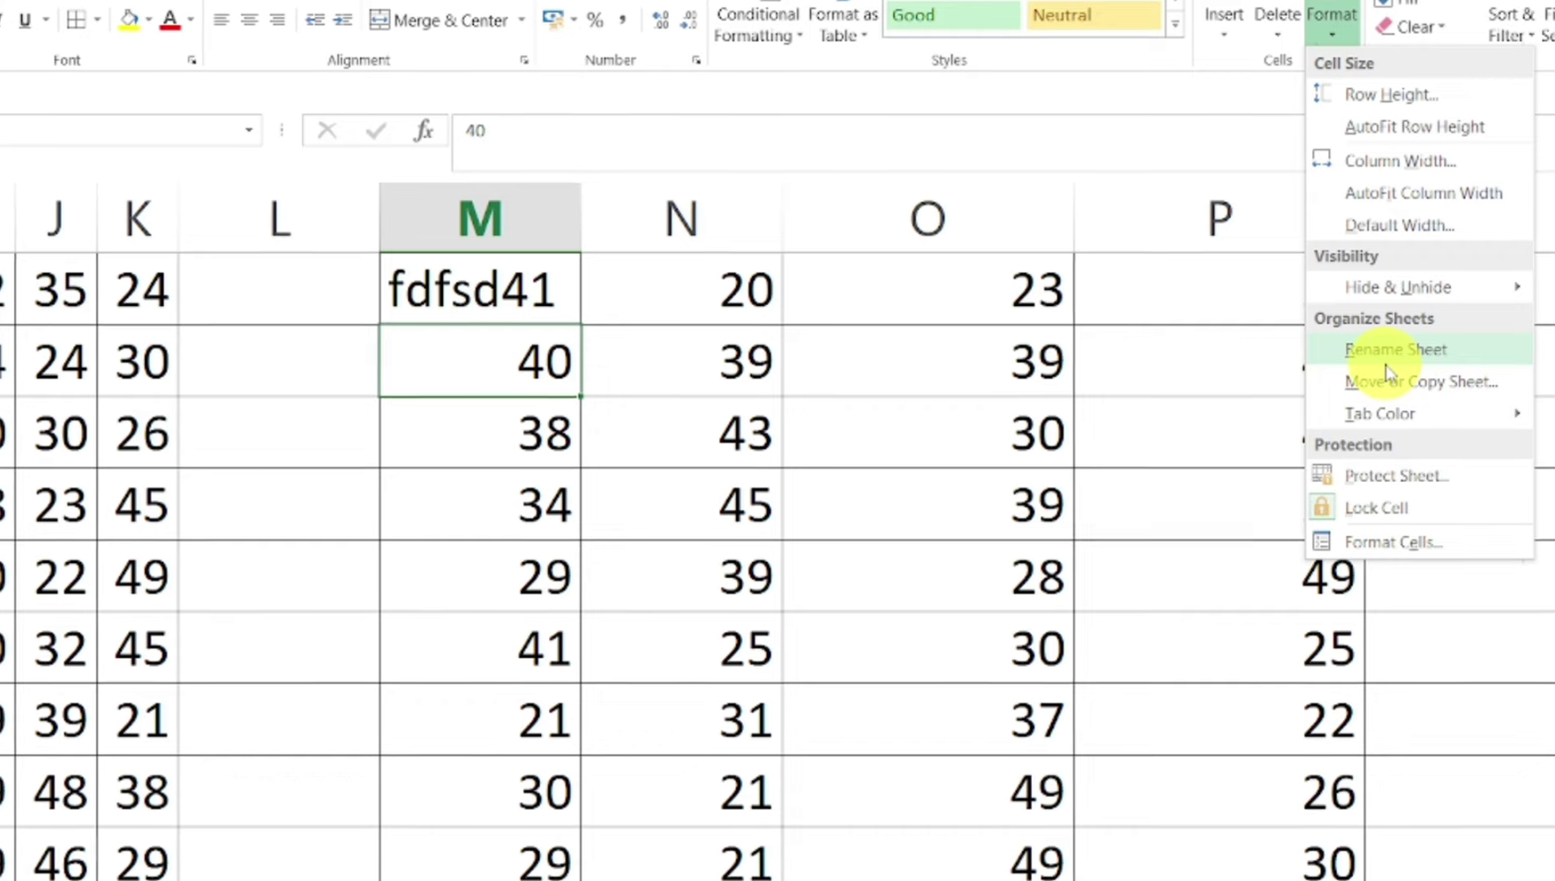
click(1388, 359)
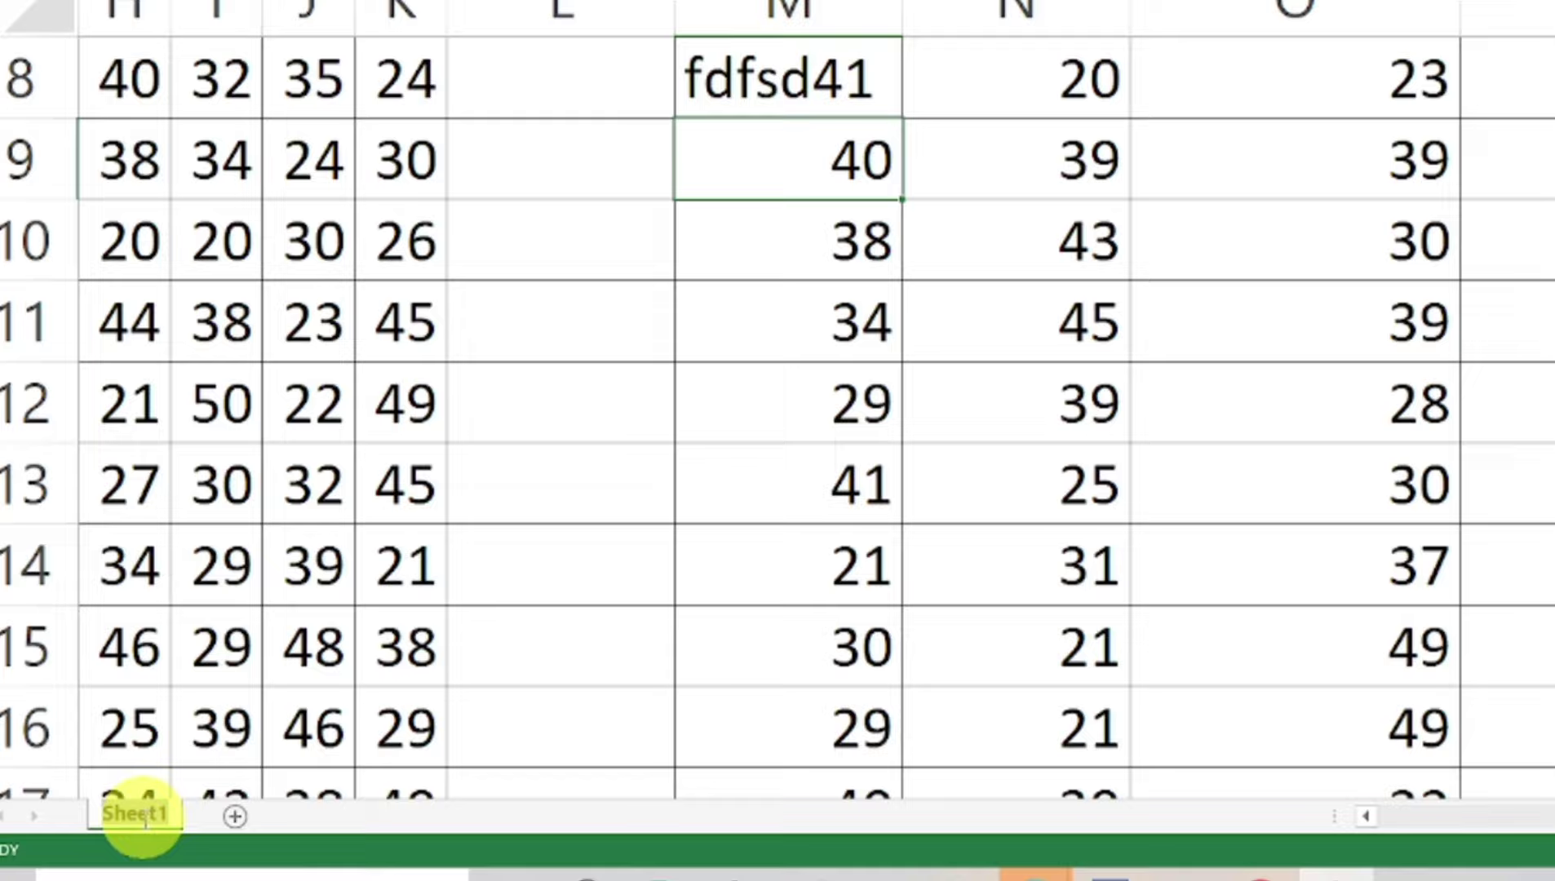
text(sale)
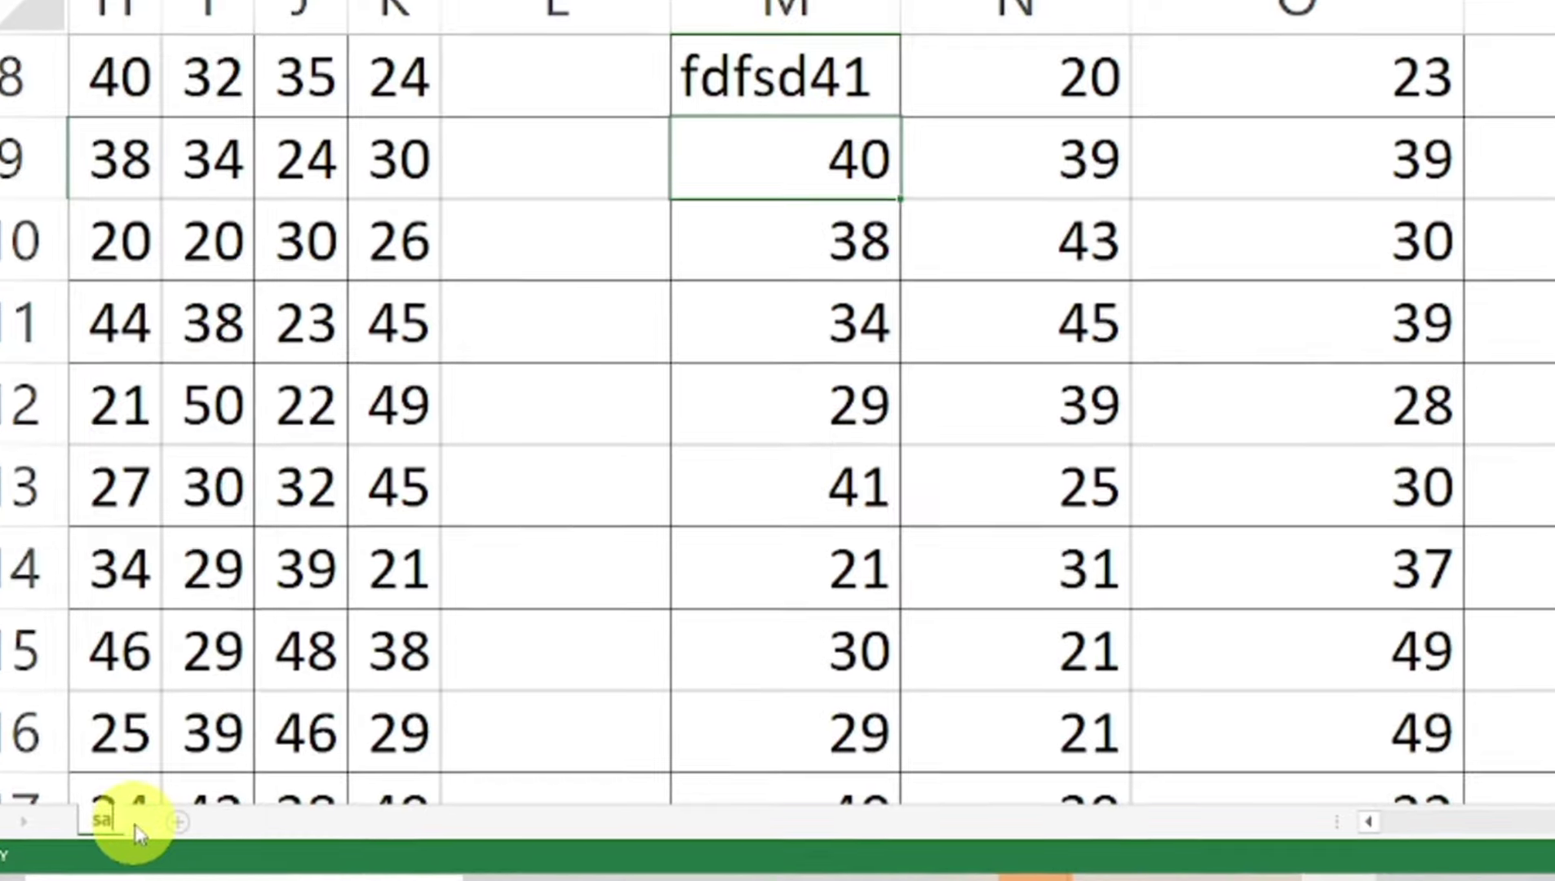
text(s o)
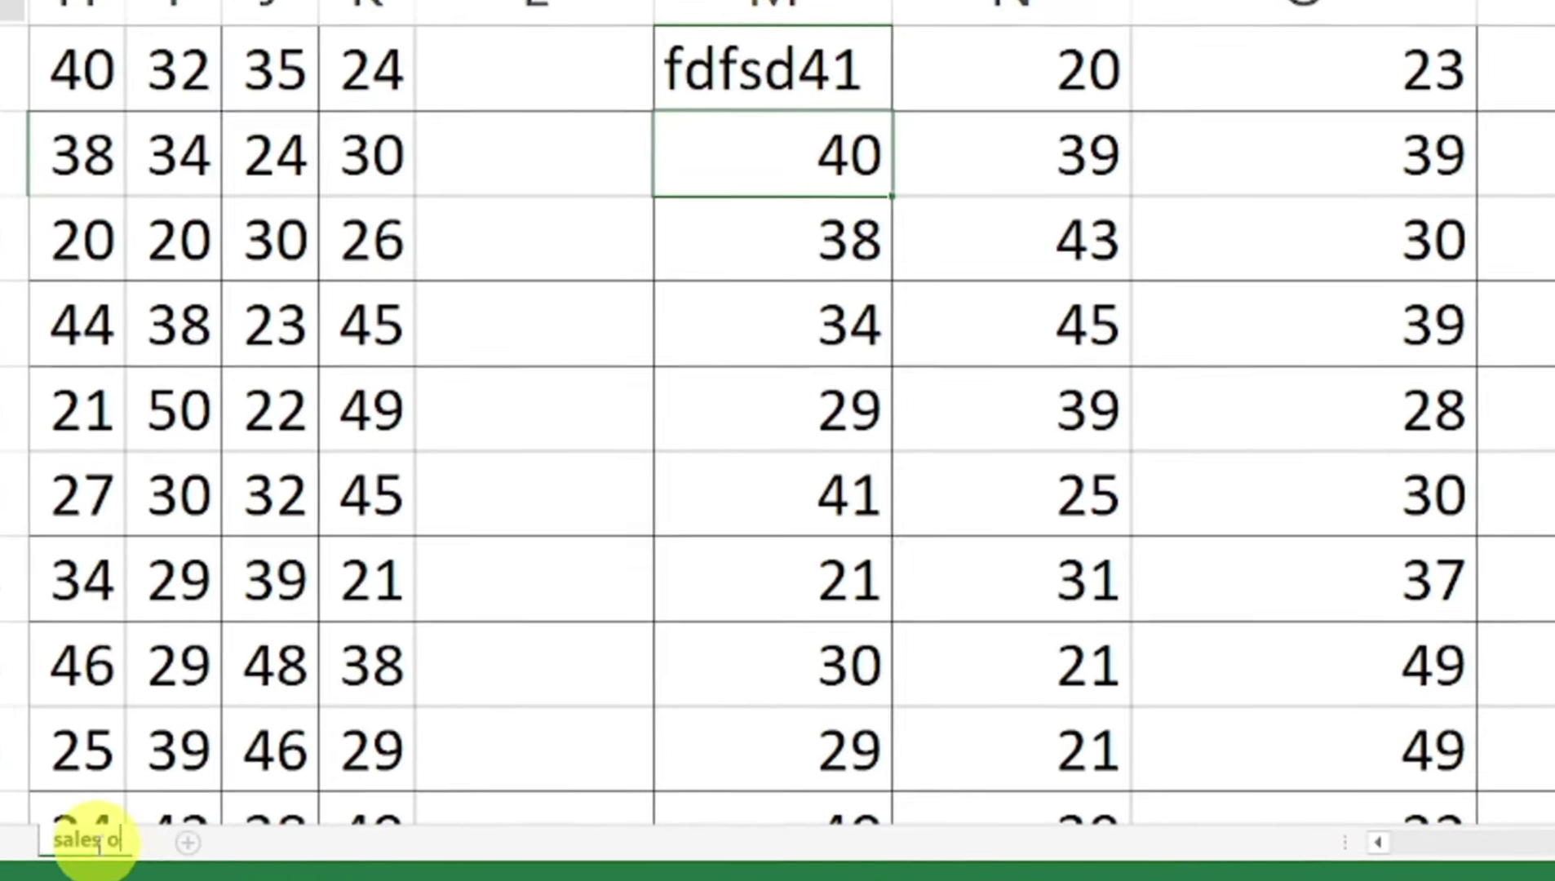
text(der)
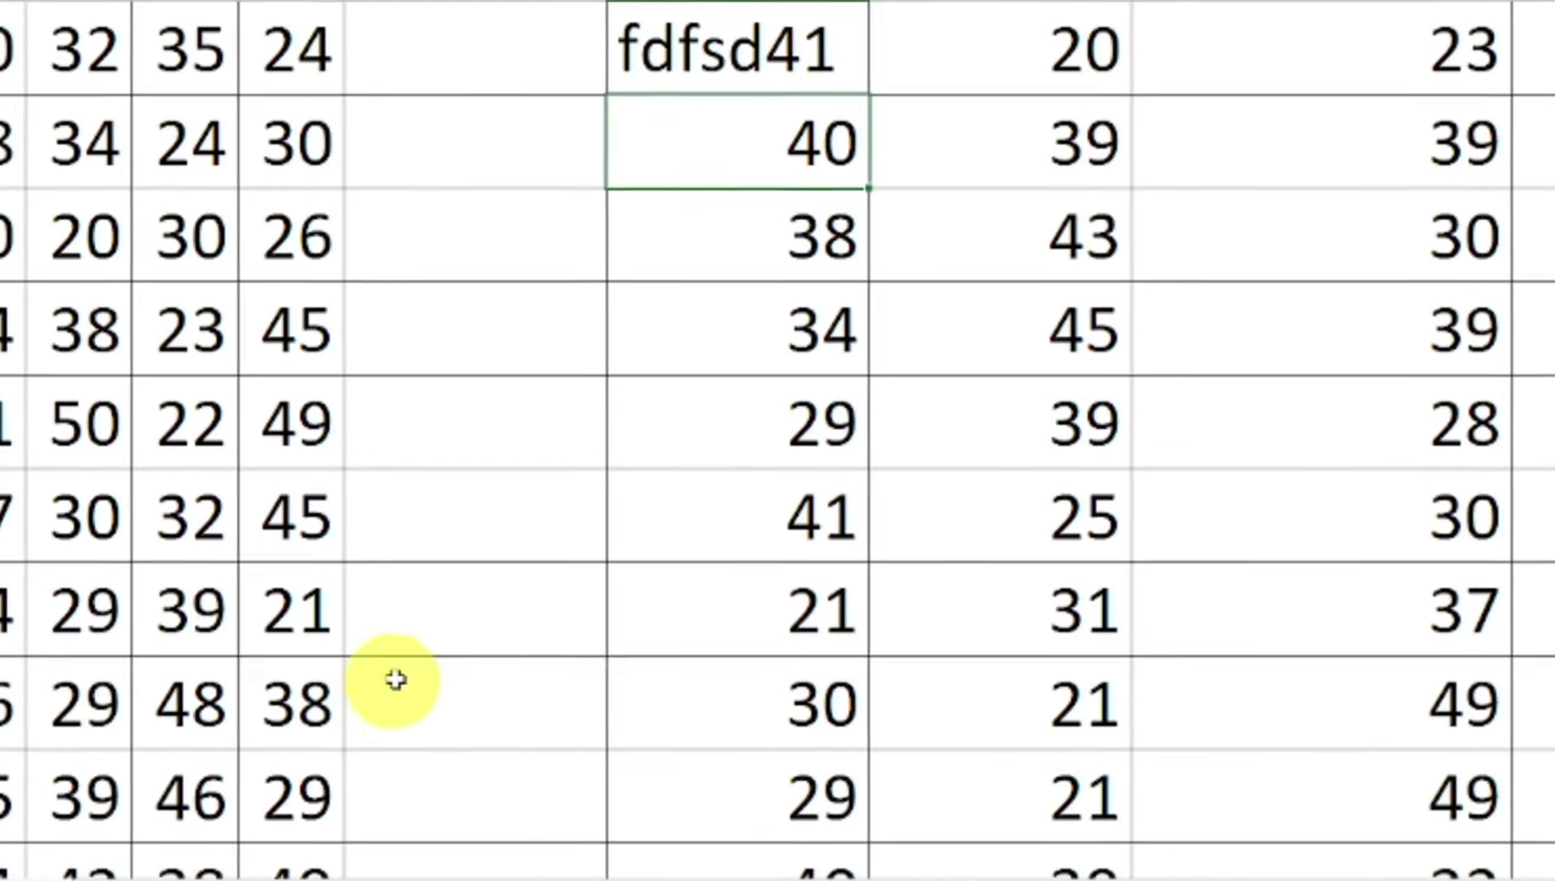
Confirm the 'sales oder' name and copy the sheet through Move or Copy, creating 'sales oder (2)'
click(365, 687)
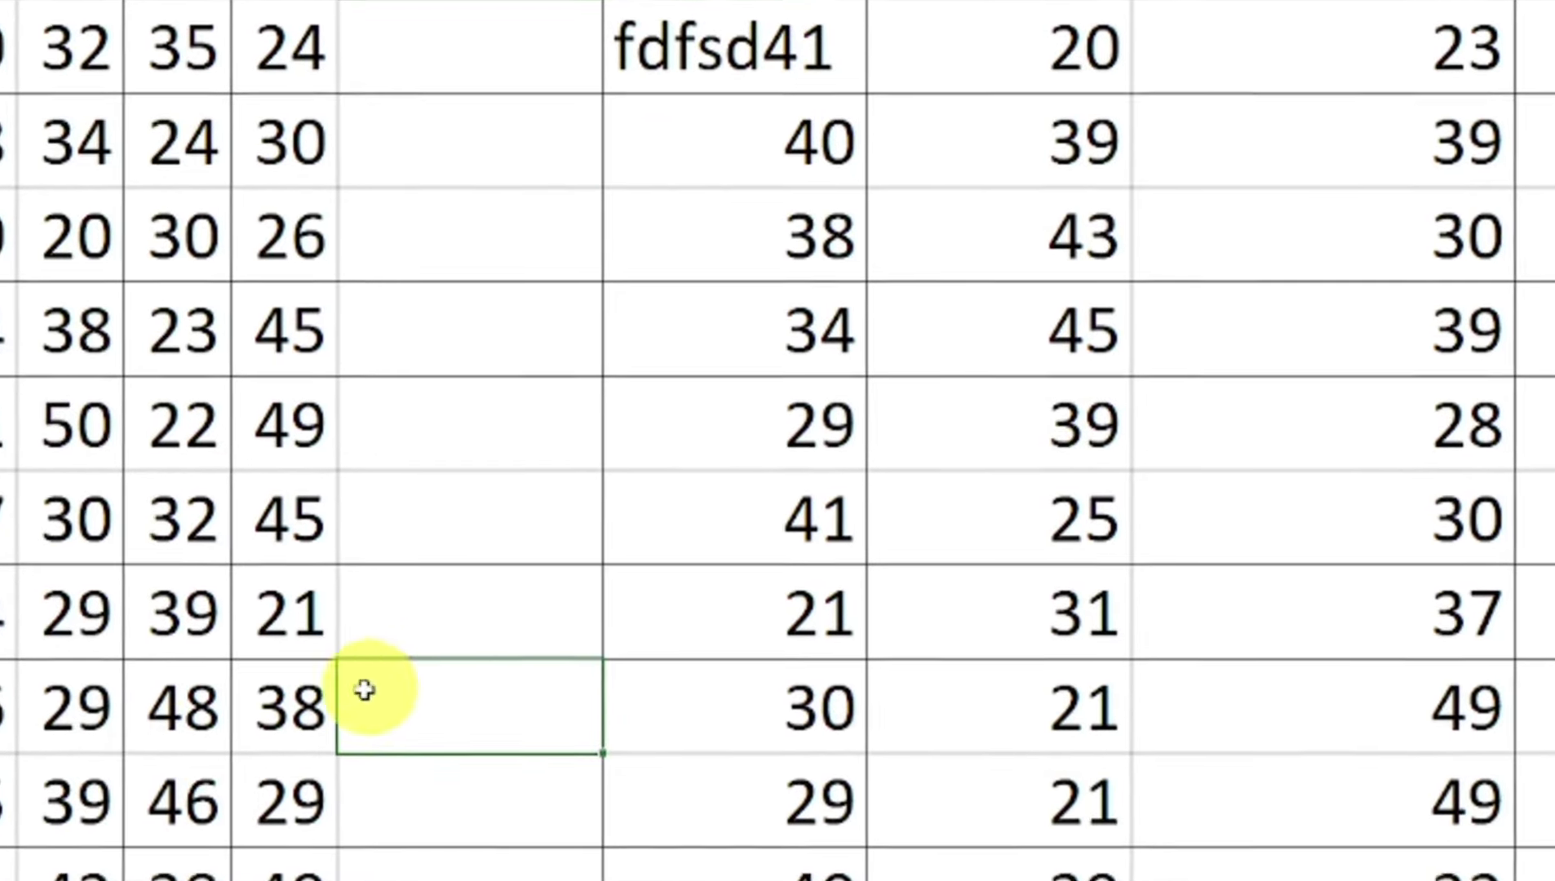
click(1259, 100)
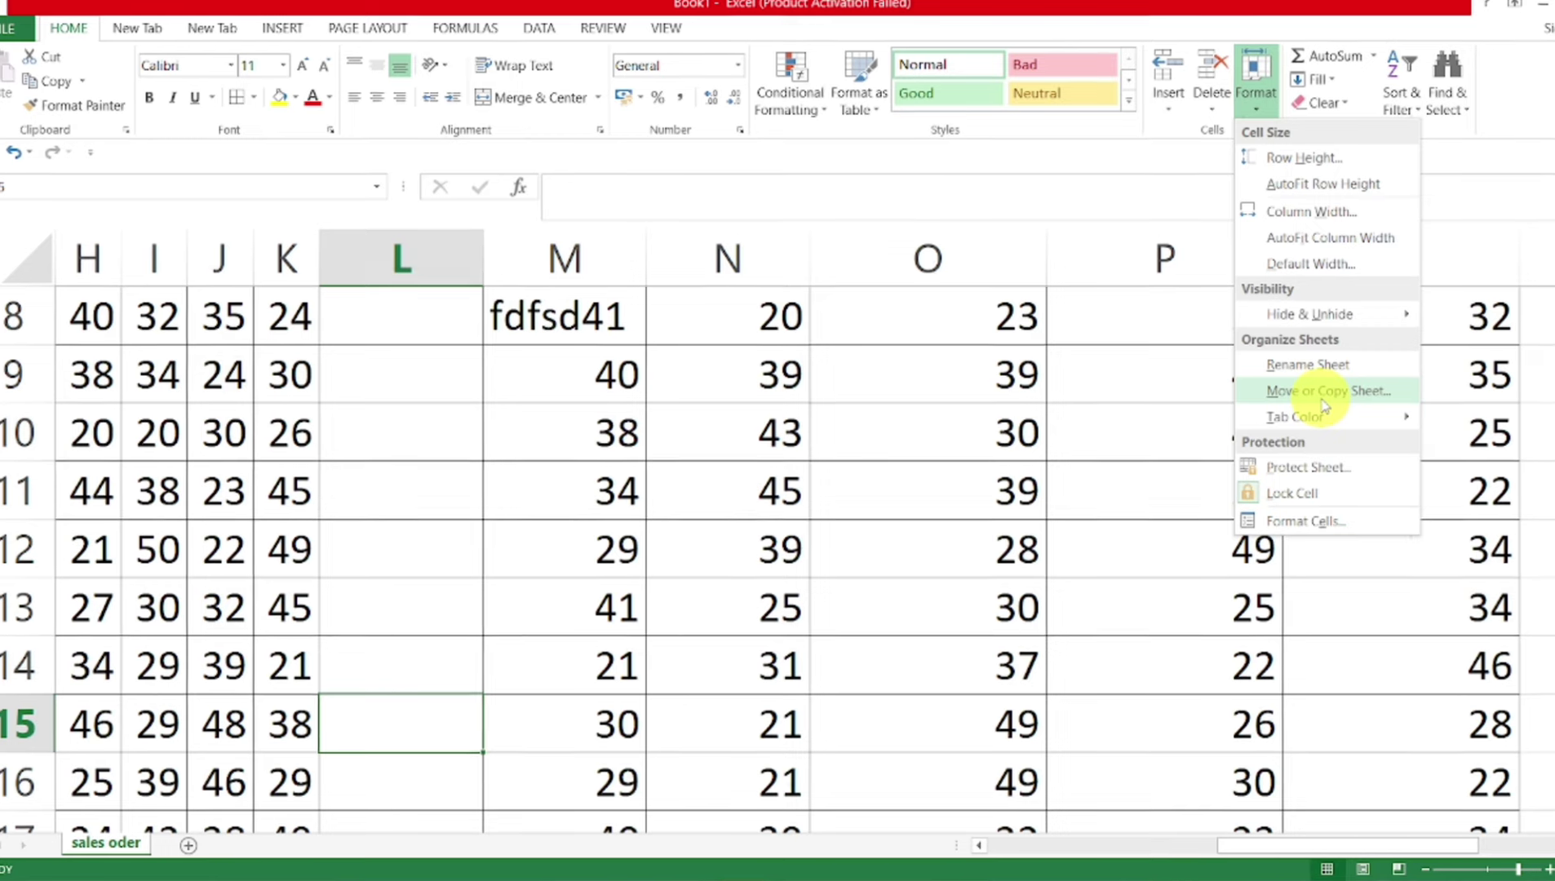
click(1328, 391)
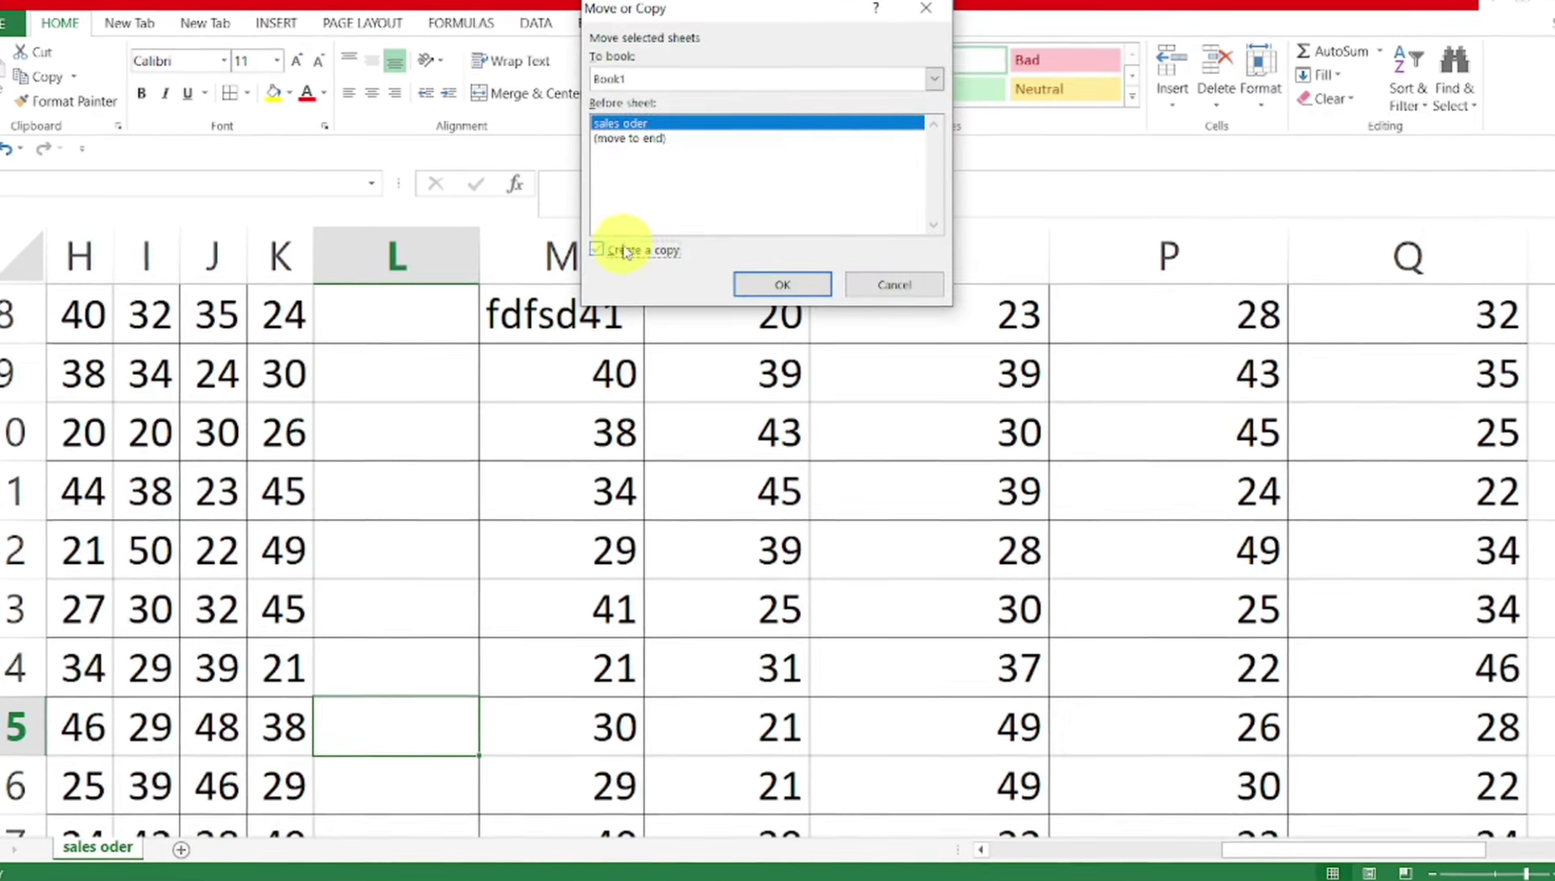
click(773, 281)
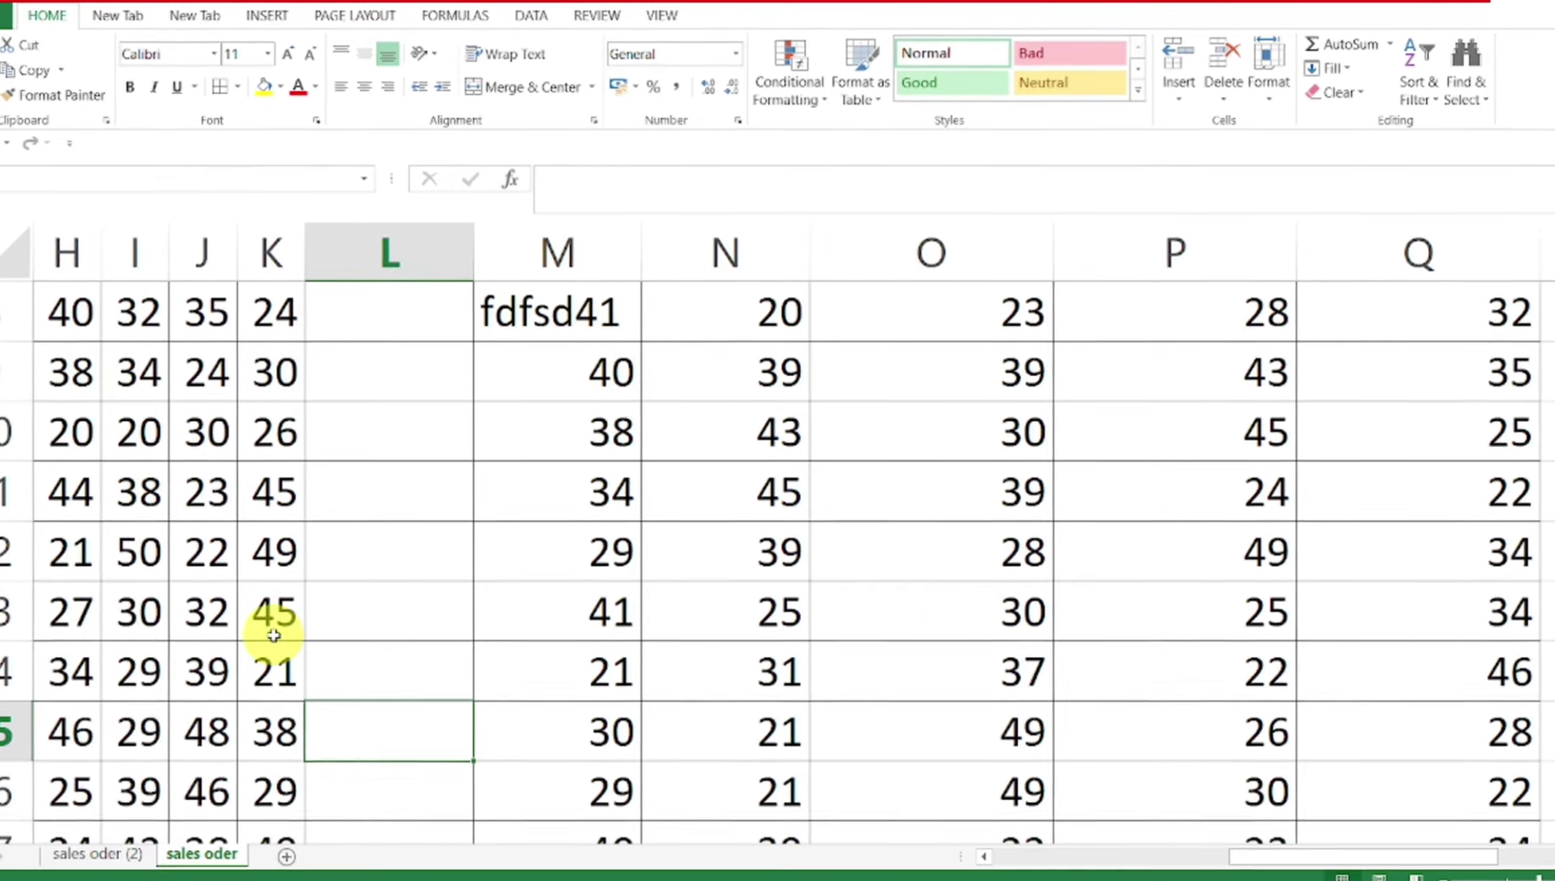
click(337, 565)
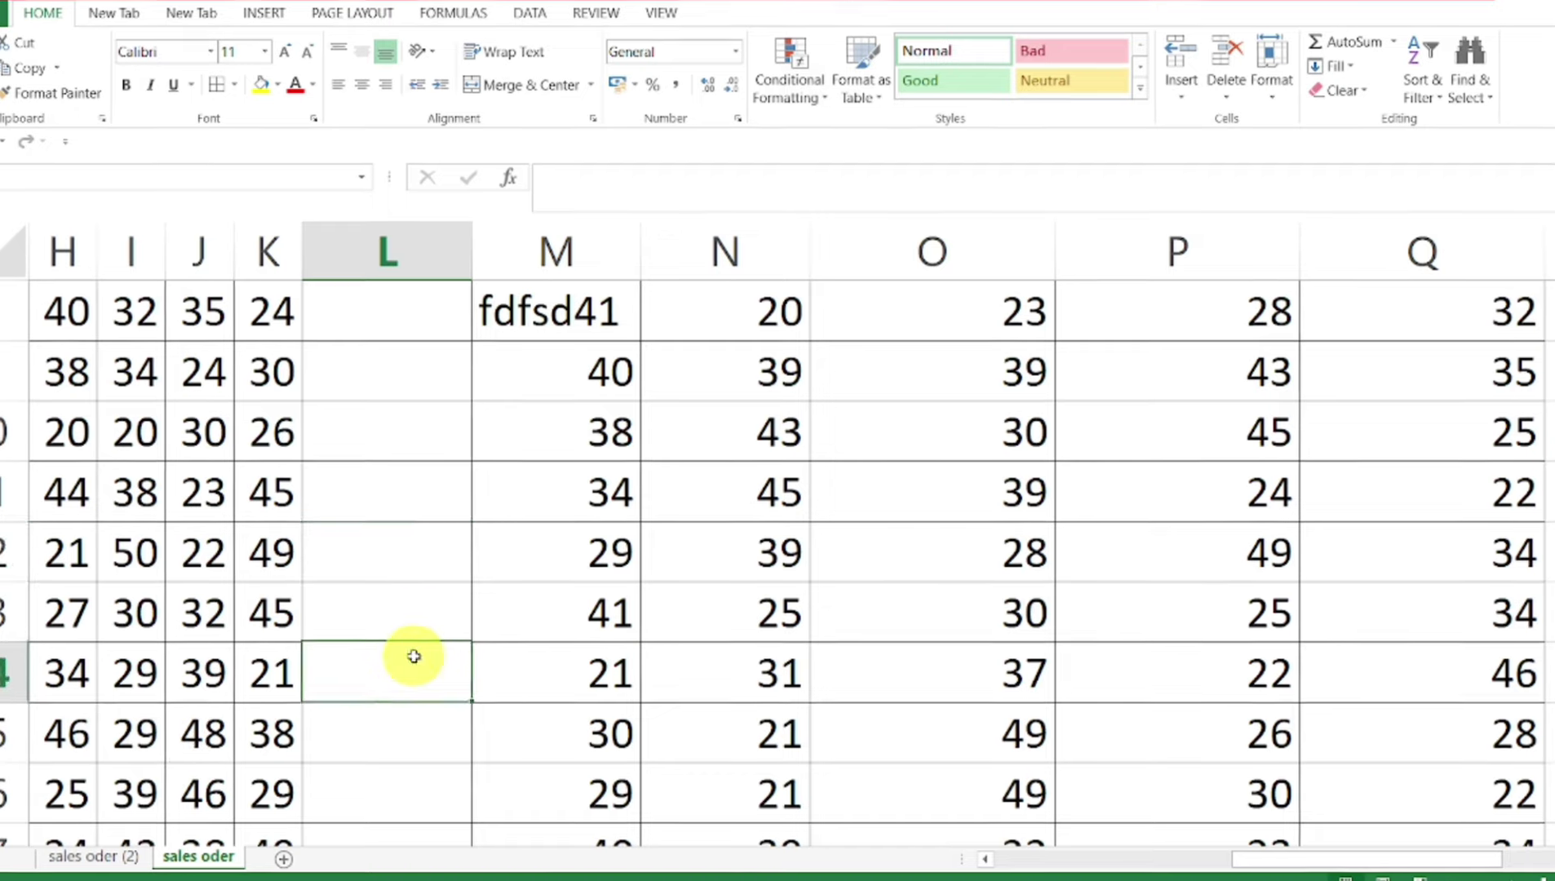
click(1215, 430)
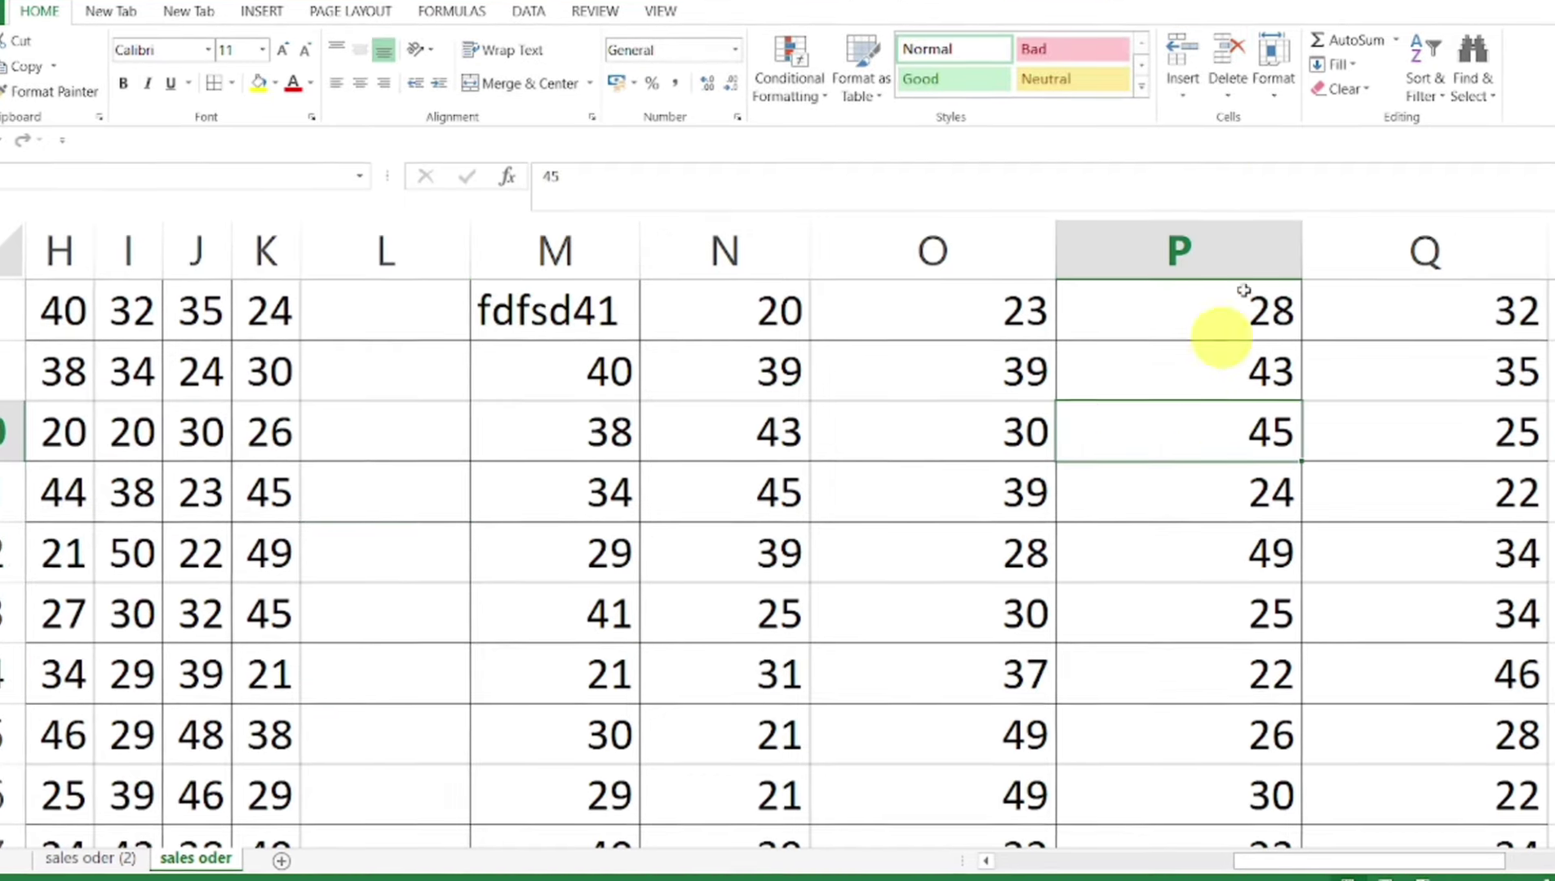
click(1273, 81)
mouse_move(1324, 414)
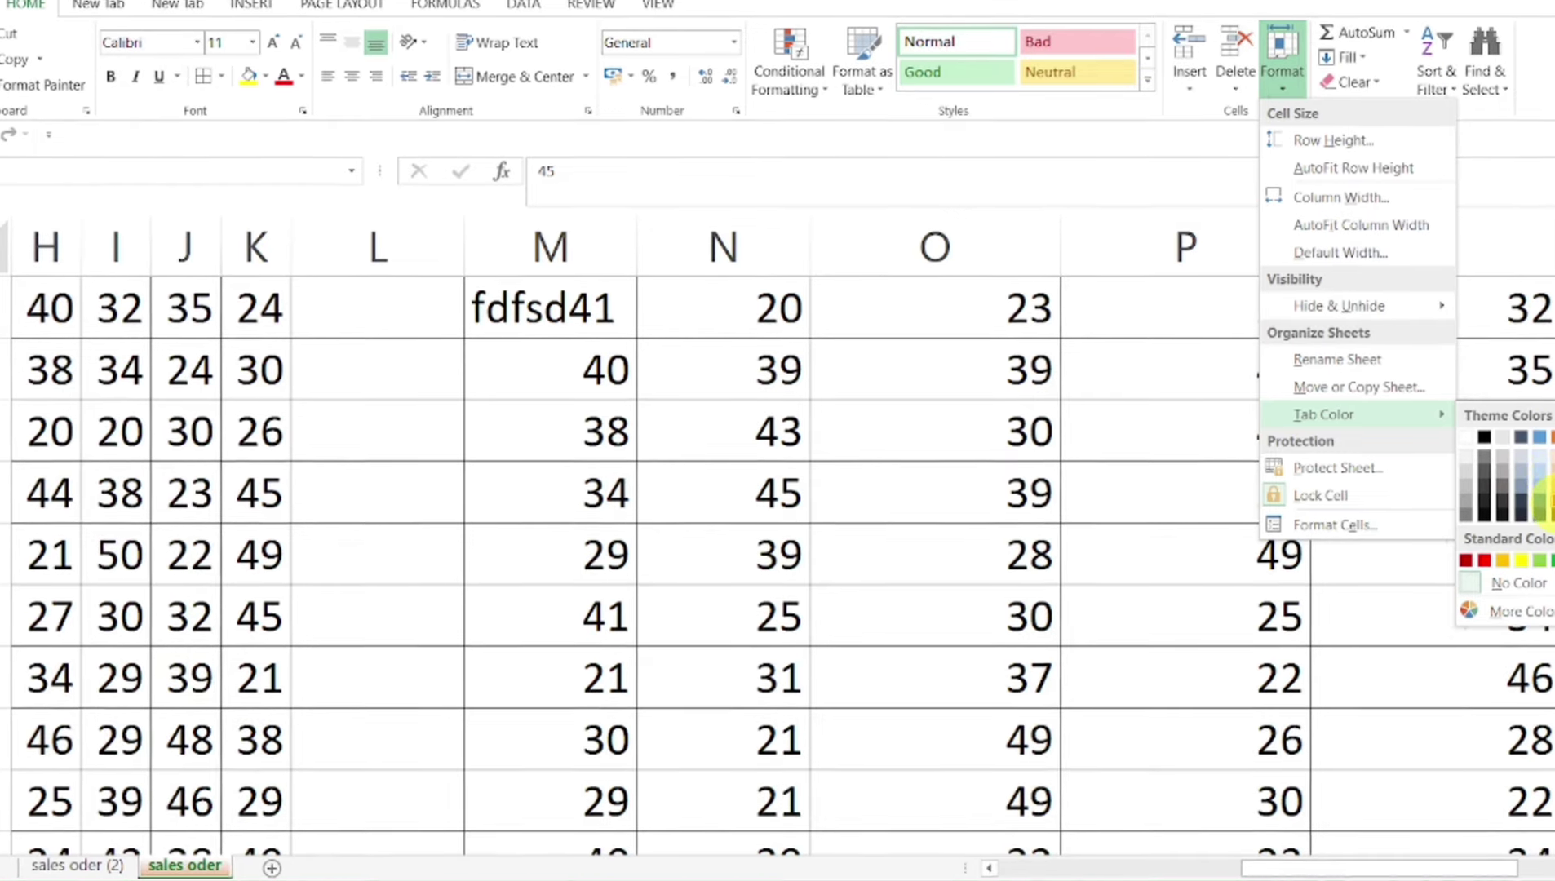
click(921, 637)
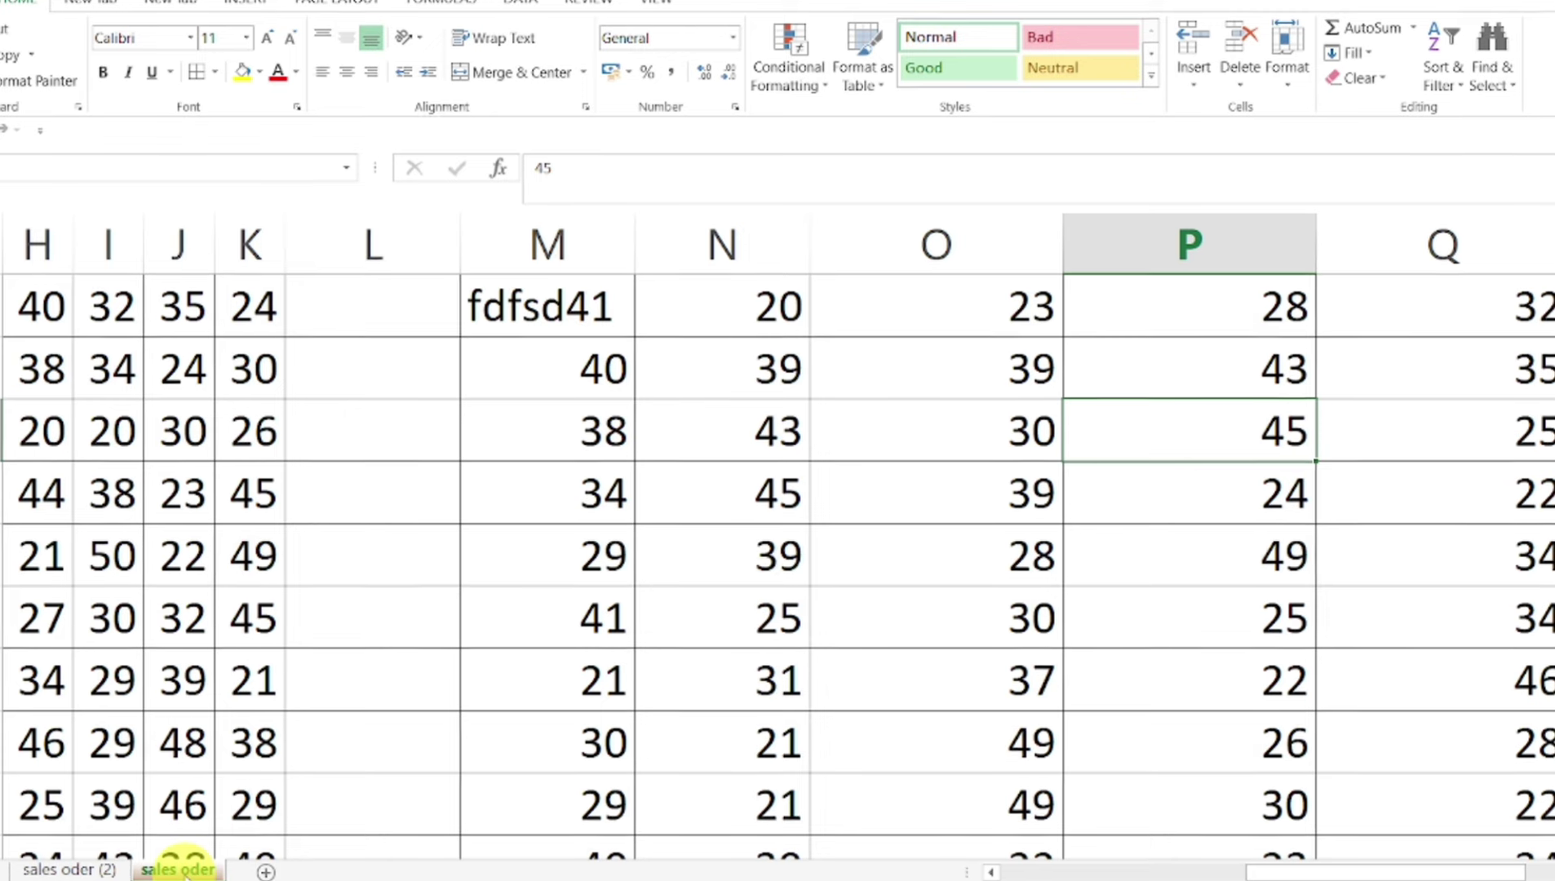
click(1285, 78)
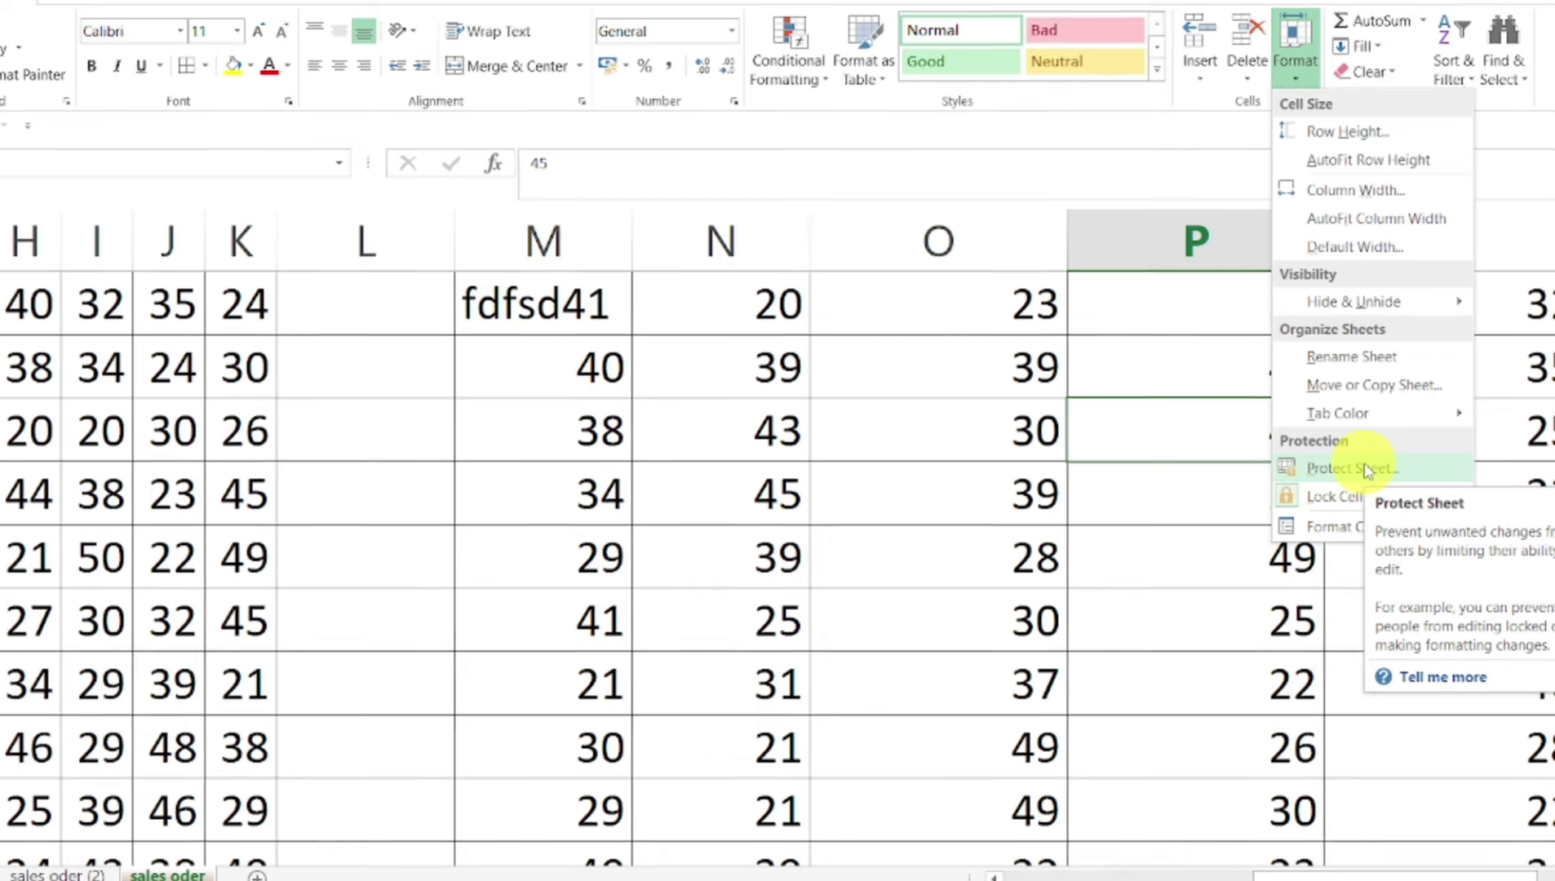
Protect the sales oder sheet, entering the sheet password and confirming it
click(1367, 469)
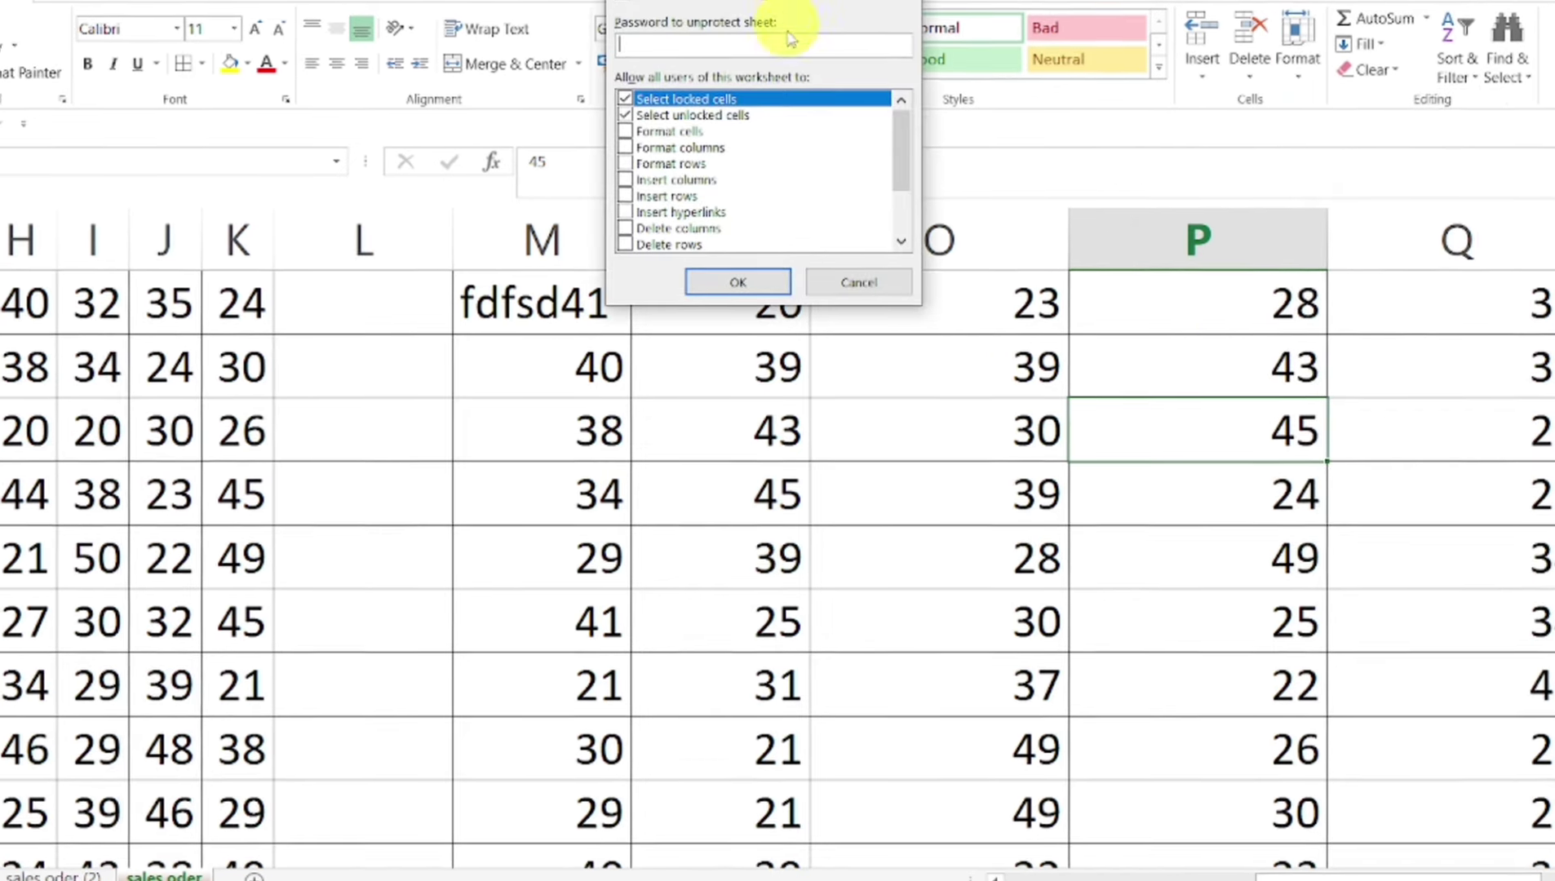
drag(753, 1, 871, 151)
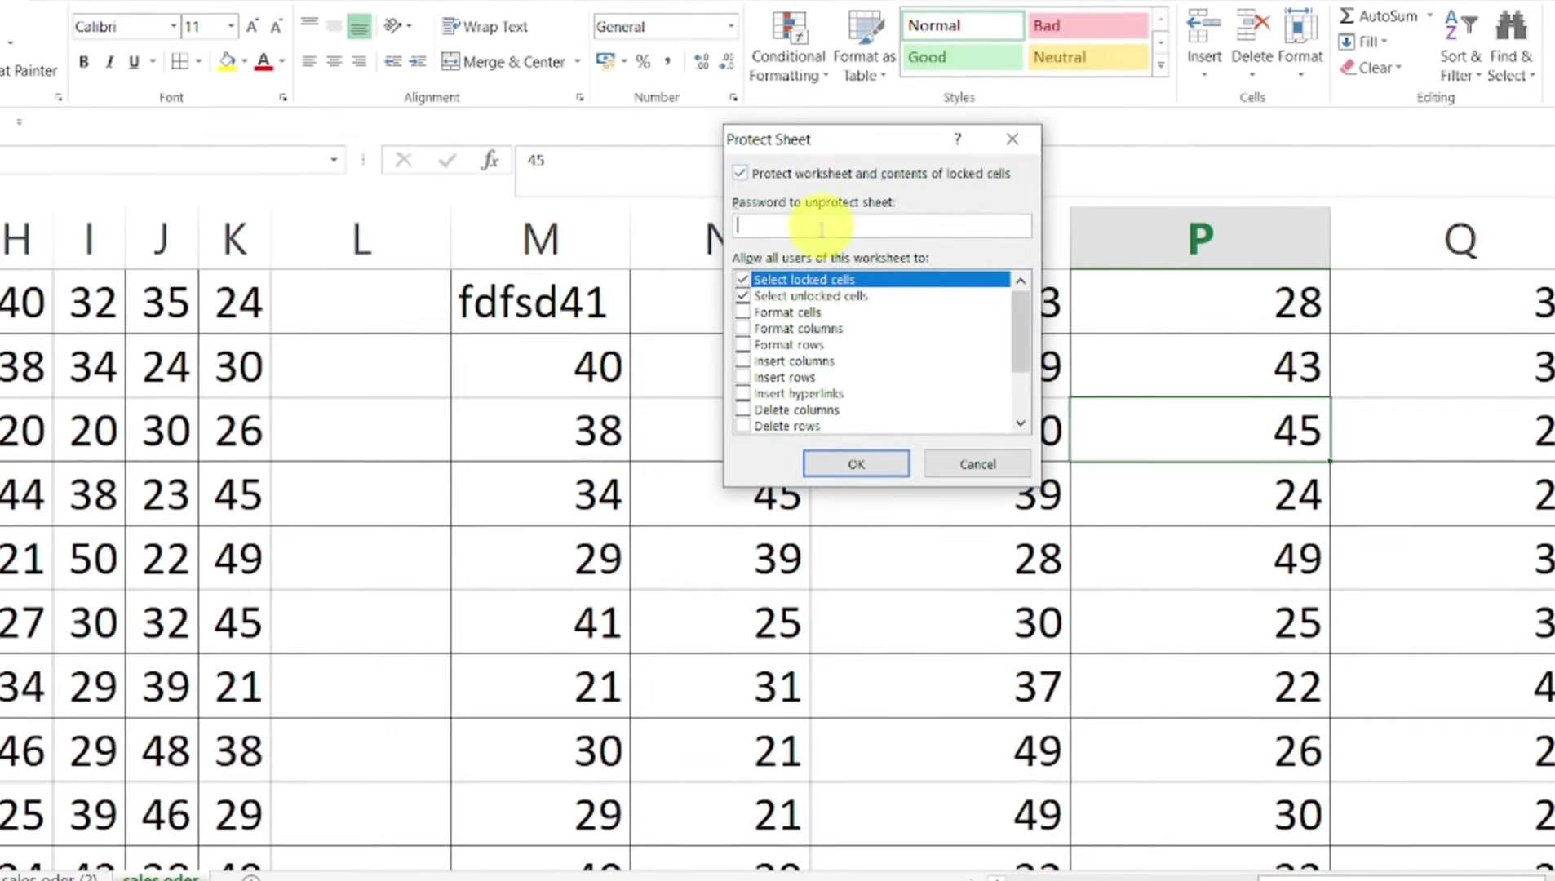
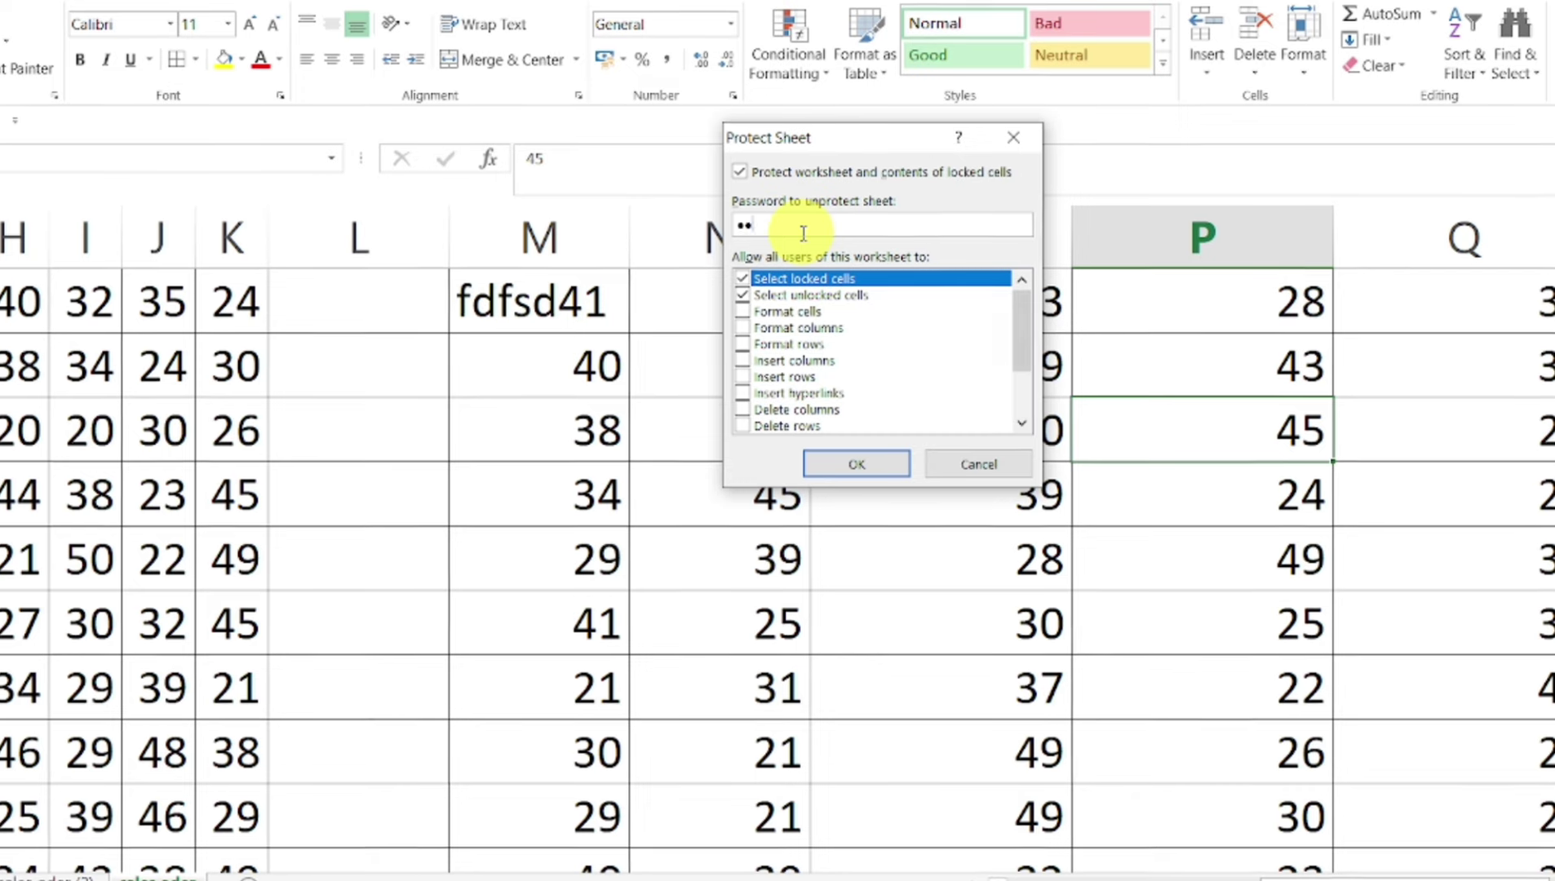
key(Return)
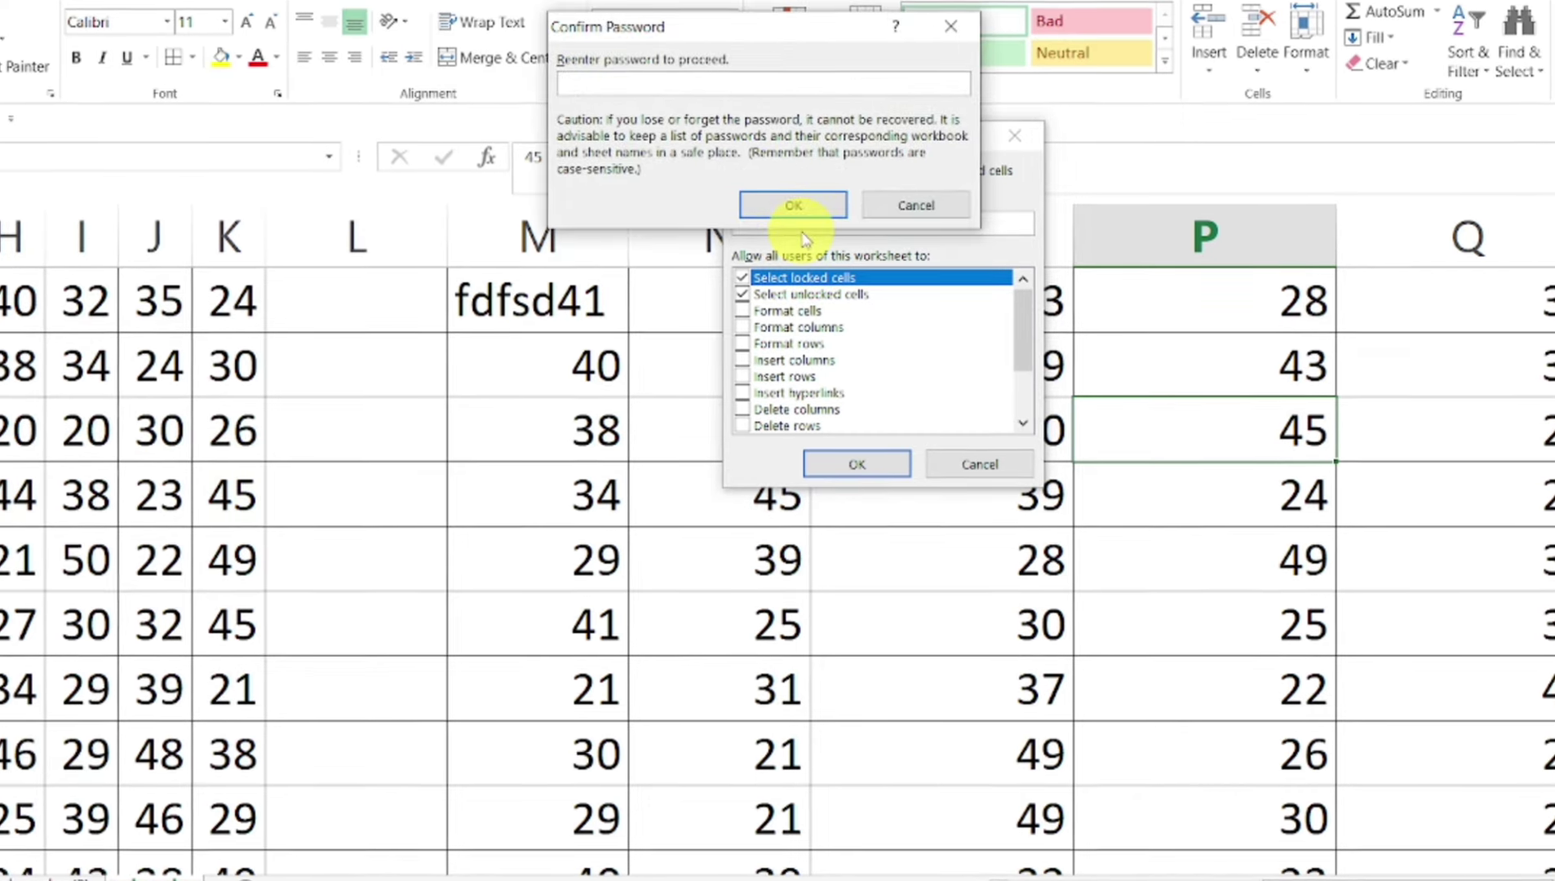
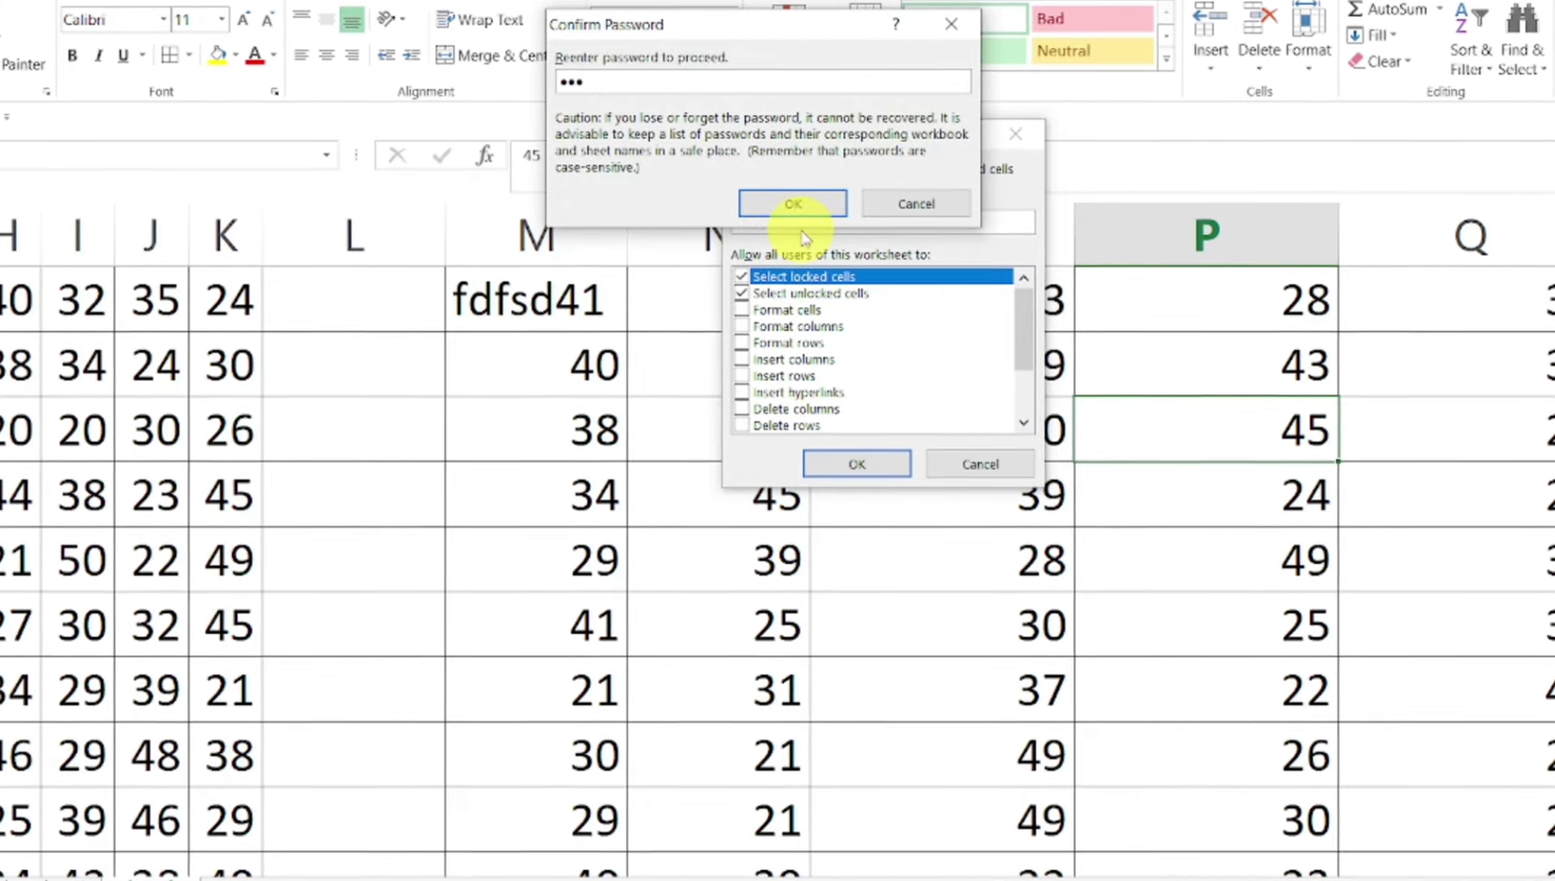
click(799, 209)
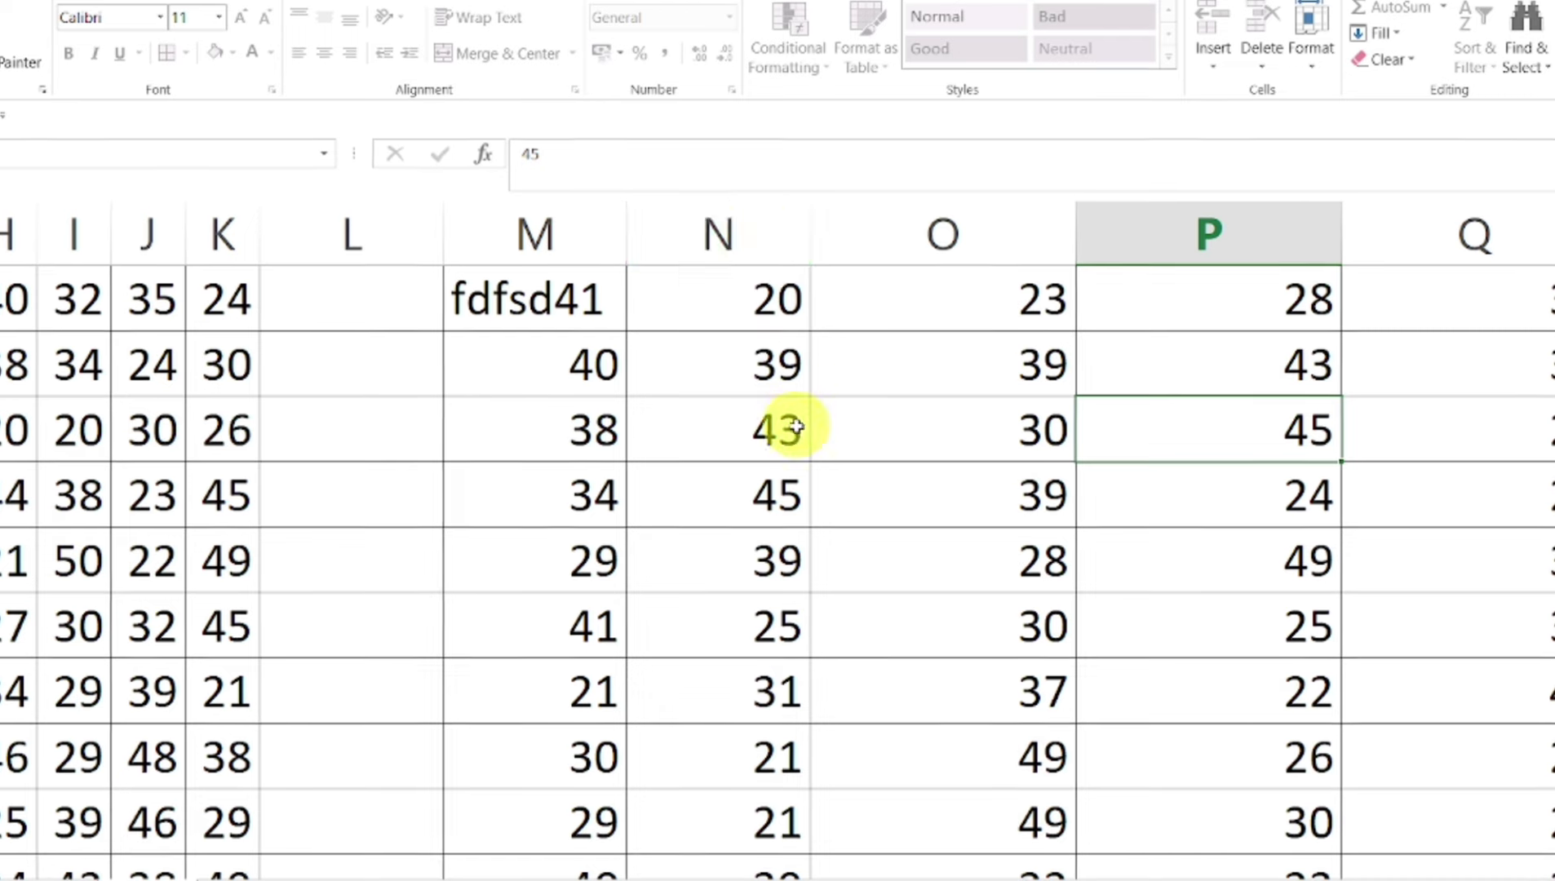
Select a few cells on the protected sheet, including one in column O
click(734, 424)
click(708, 364)
click(881, 363)
Unprotect the sales oder sheet by entering its password in Unprotect Sheet
click(1030, 466)
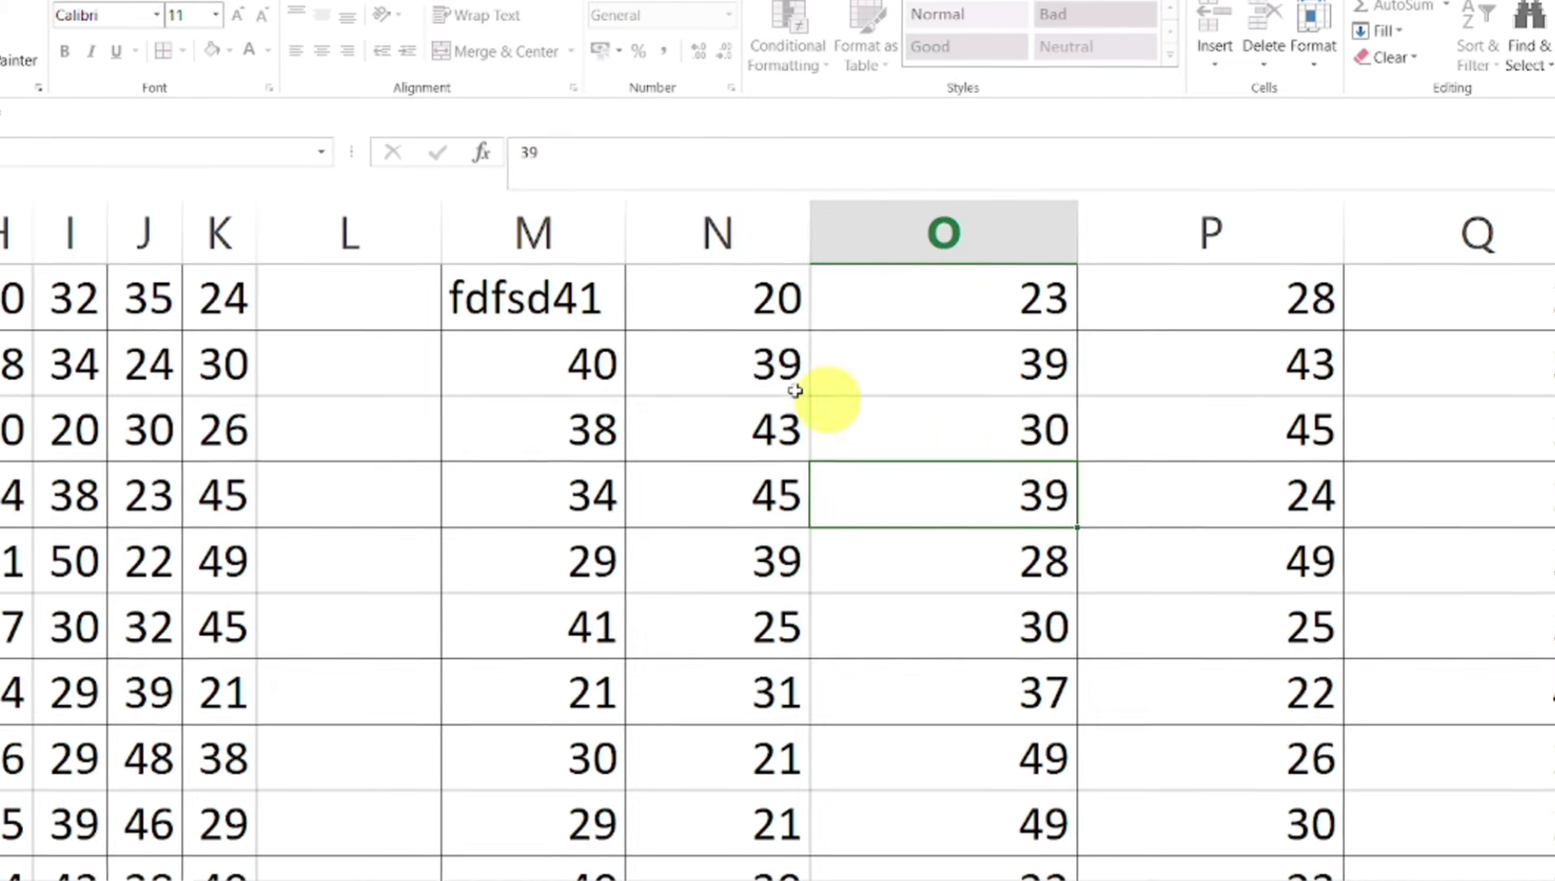
click(1308, 49)
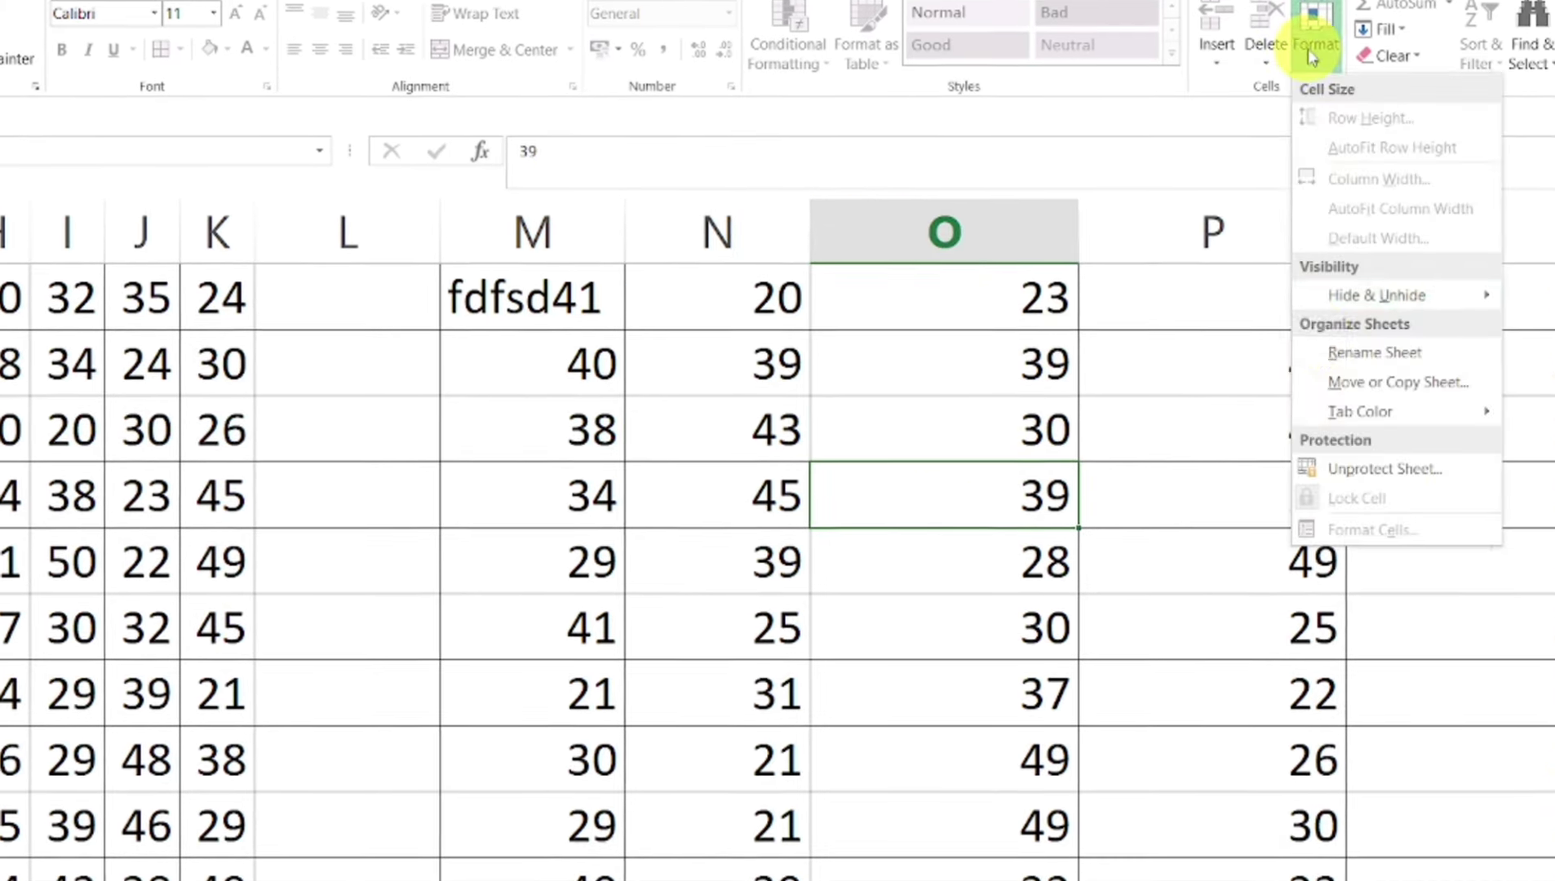
click(1354, 468)
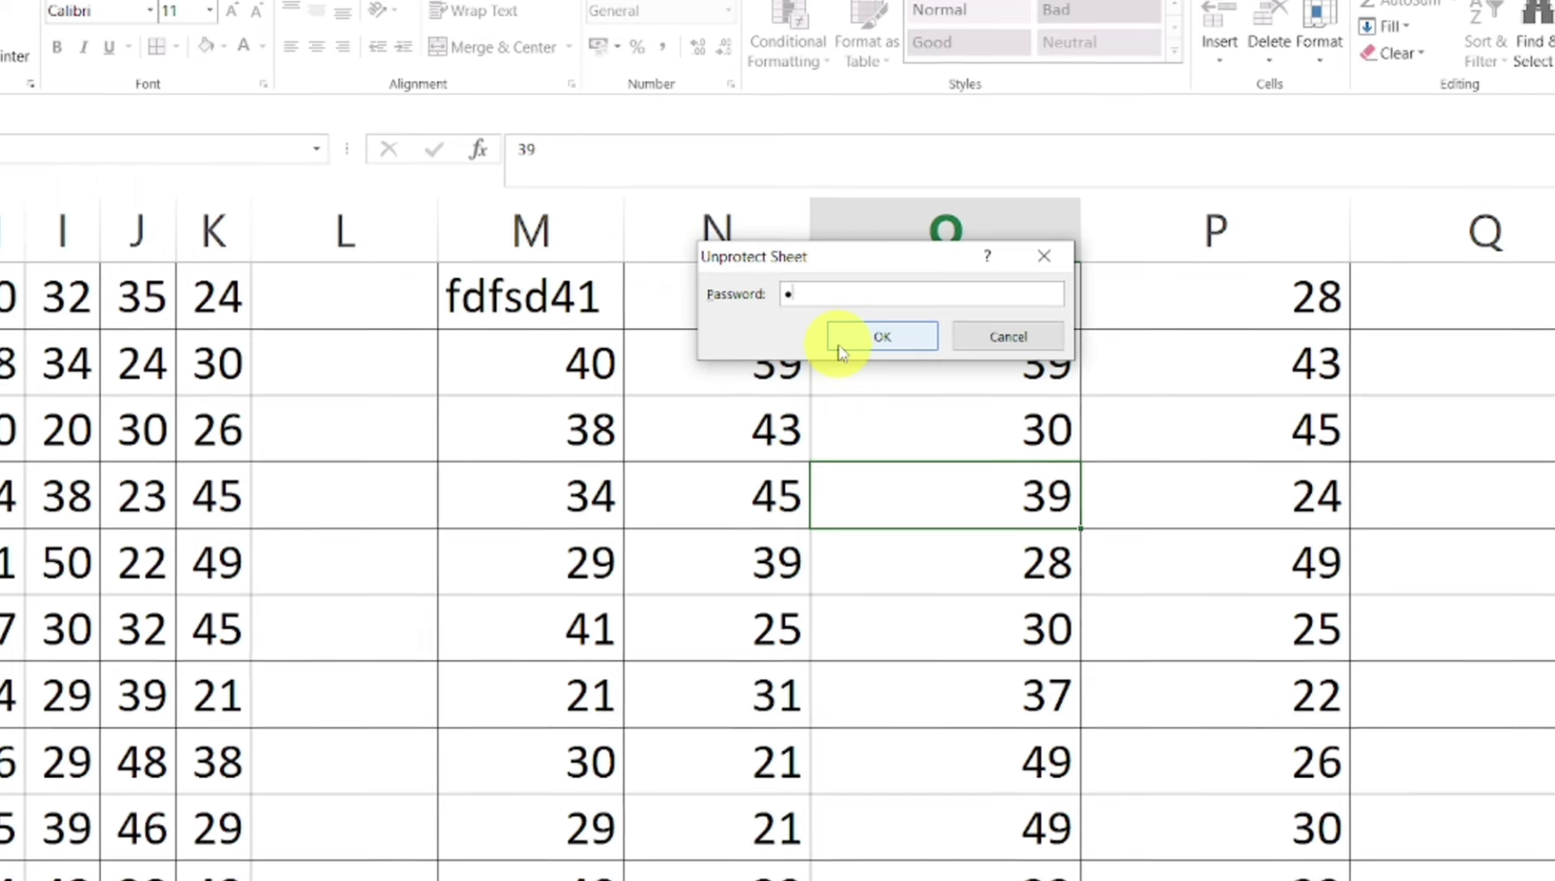
click(841, 349)
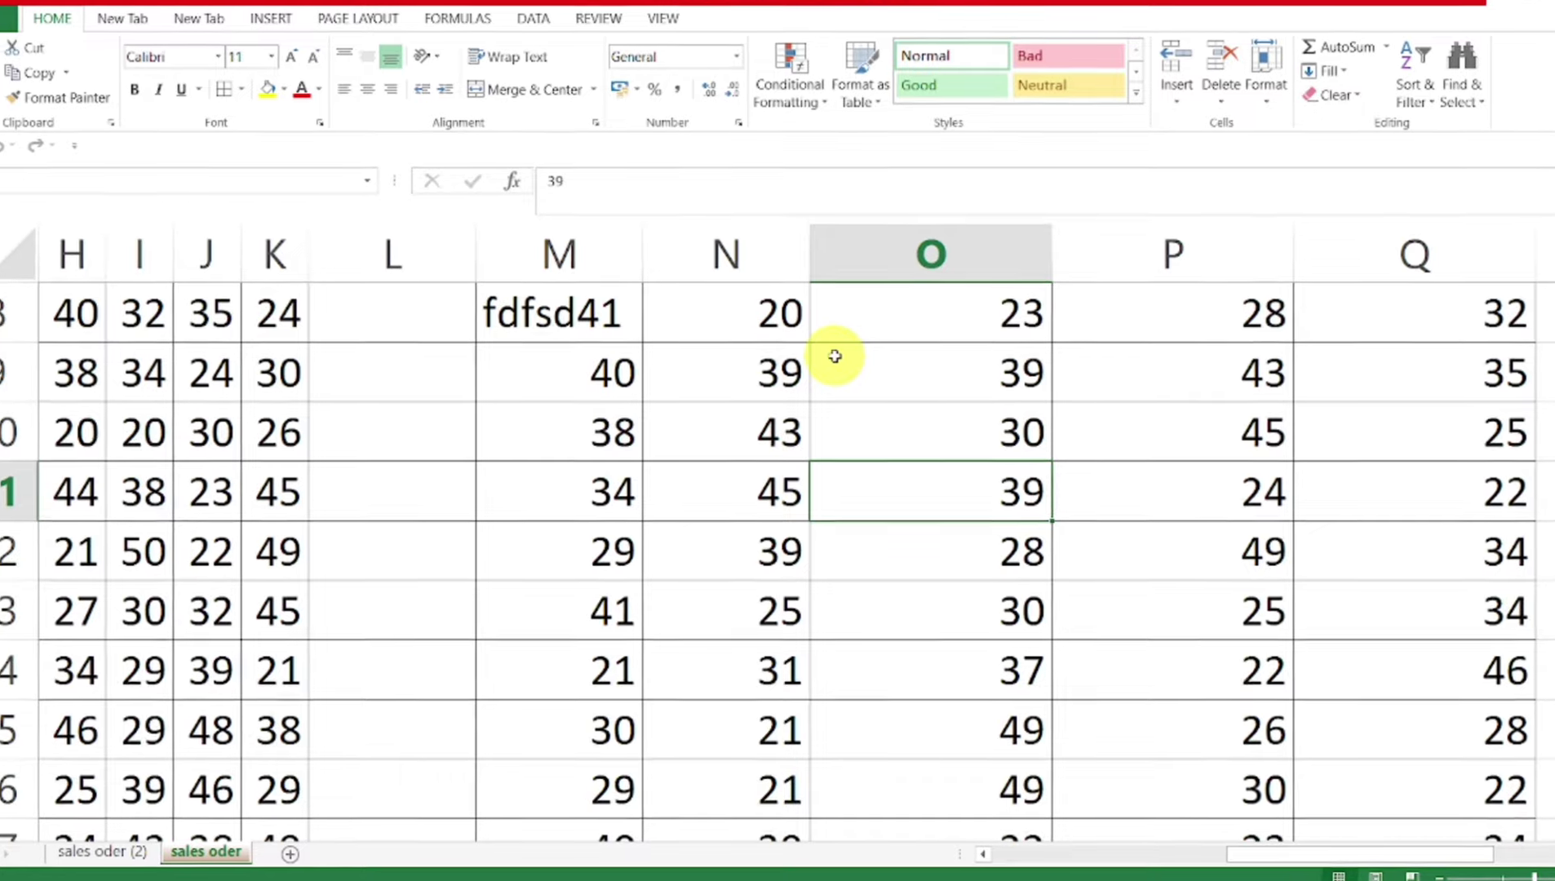
click(1268, 78)
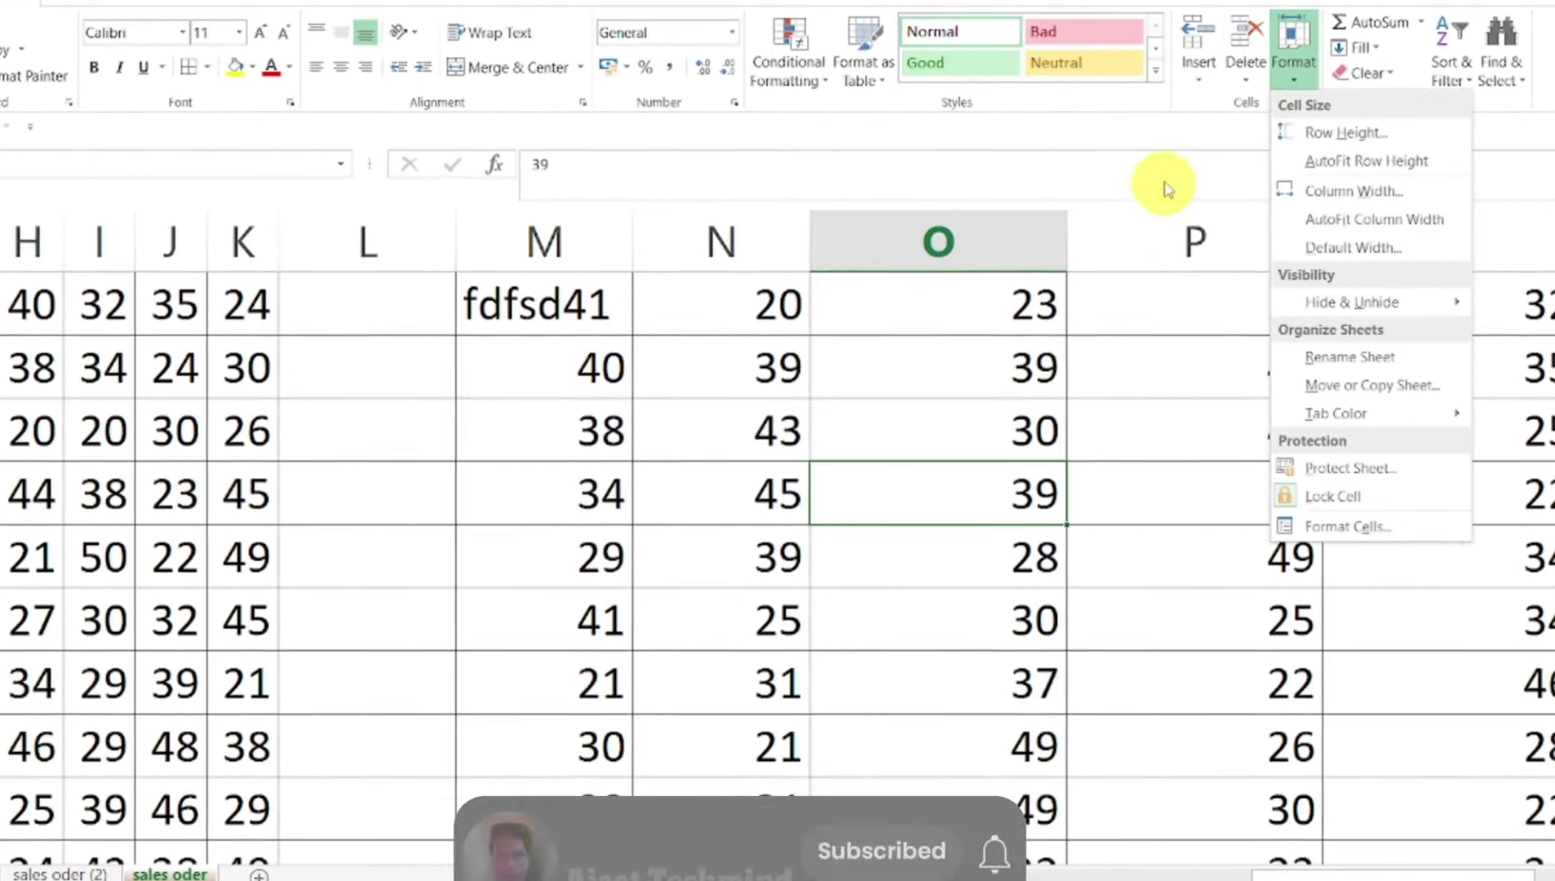